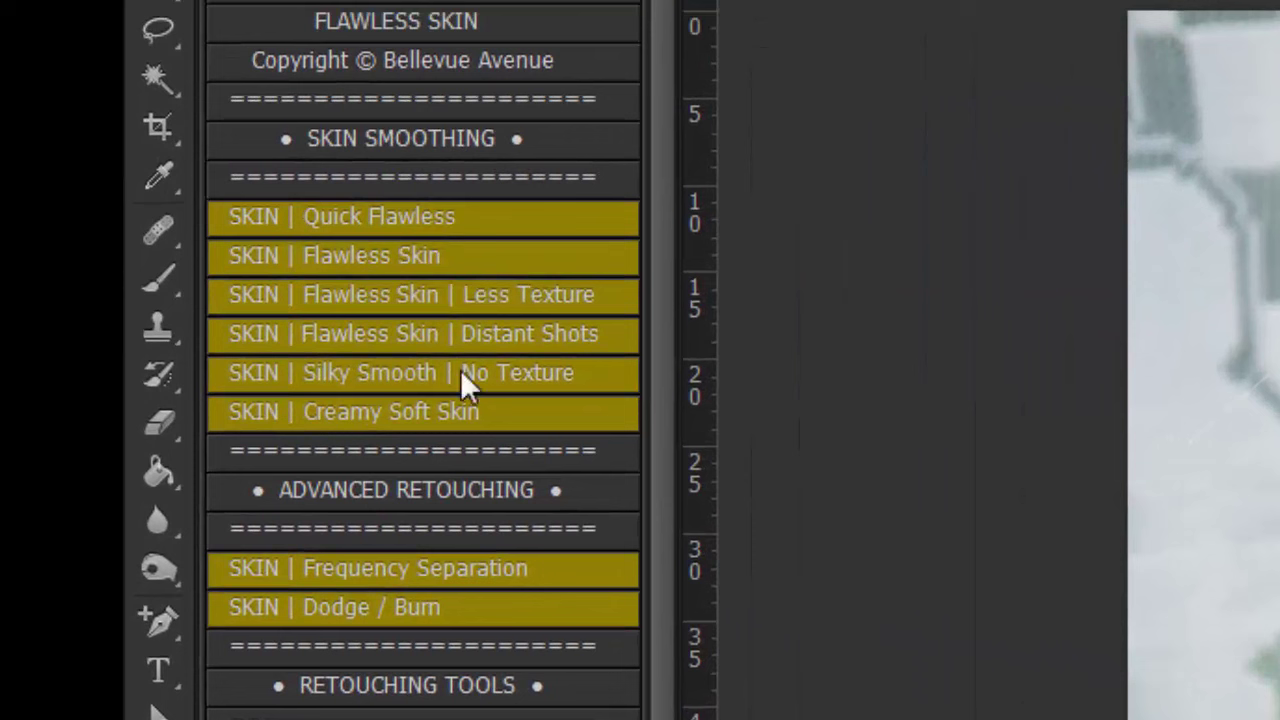
Step: Run the SKIN | Flawless Skin action and prepare a soft 400 px brush with 0% hardness for its mask
{"action": "key", "text": "b"}
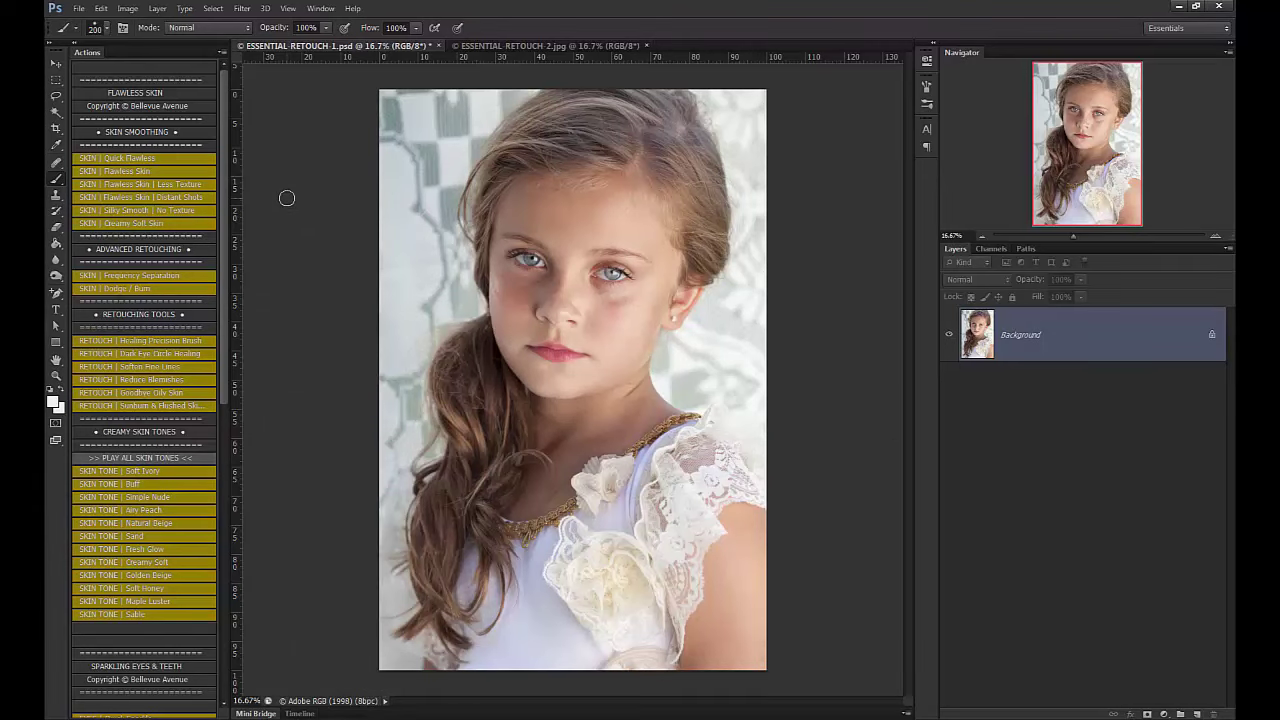
{"action": "left_click", "coordinate": [116, 176]}
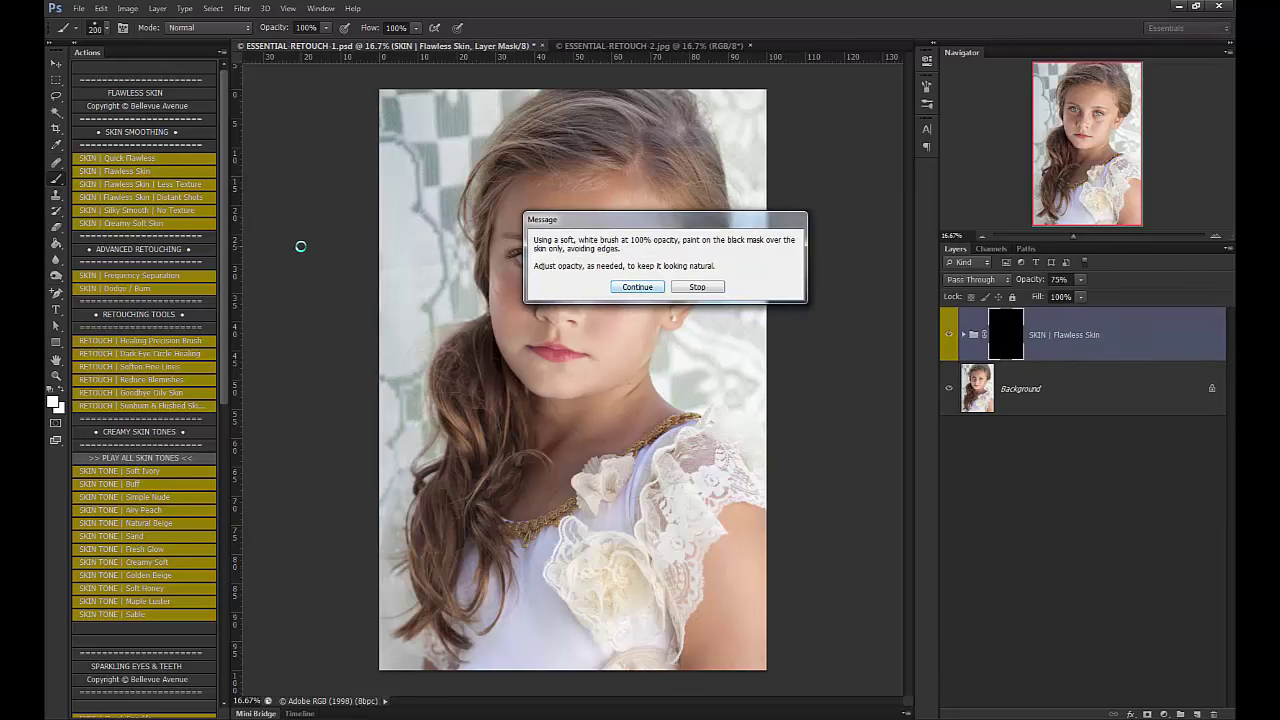
{"action": "key", "text": "Return"}
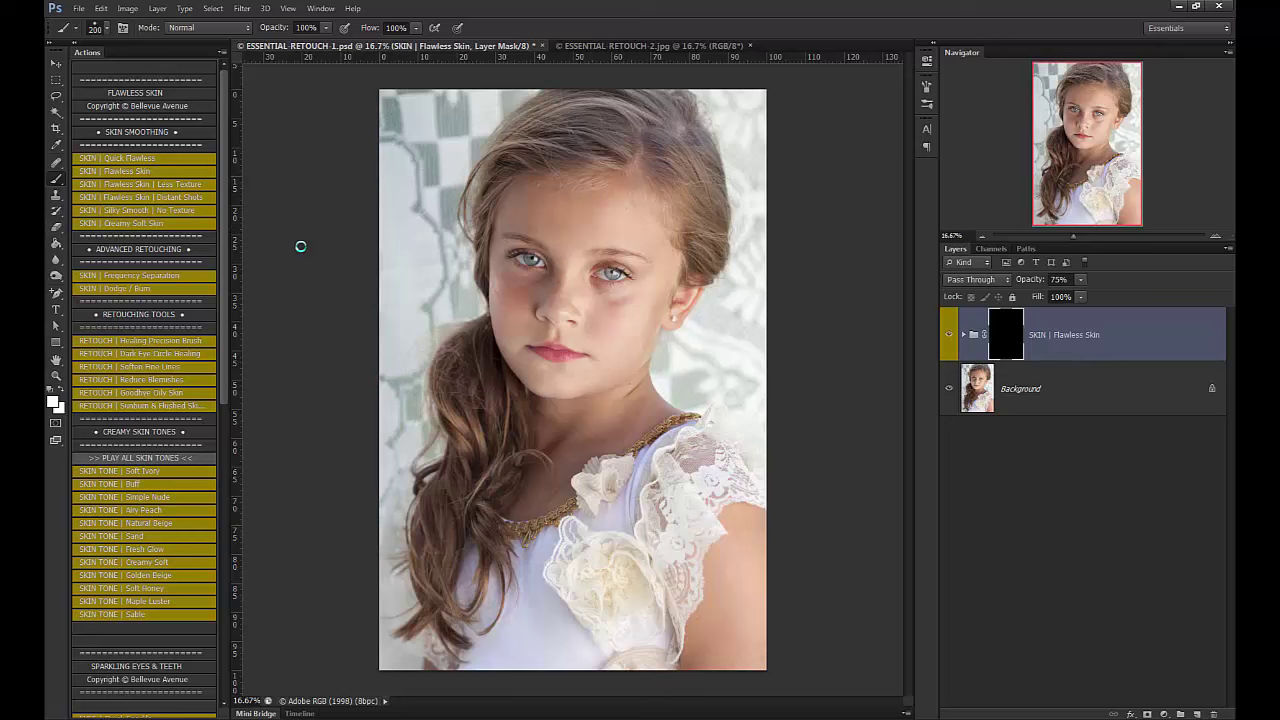
{"action": "right_click", "coordinate": [300, 246]}
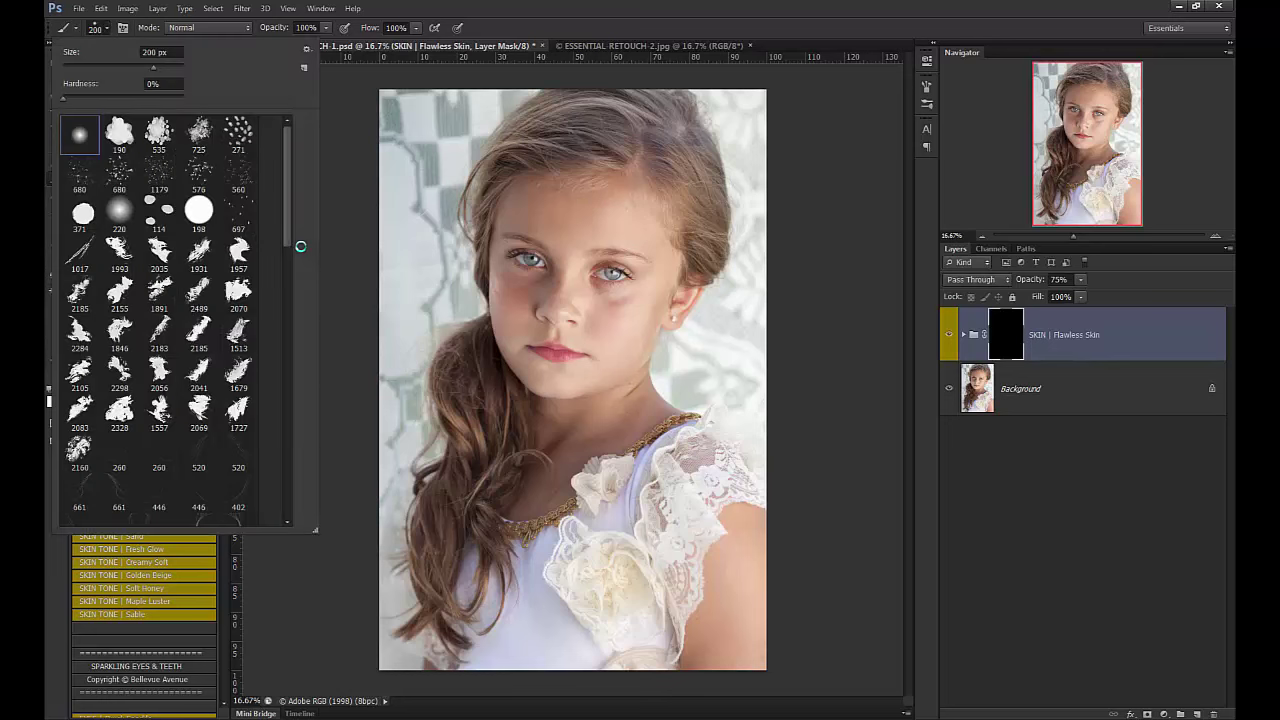
{"action": "key", "text": "Tab"}
{"action": "key", "text": "Return"}
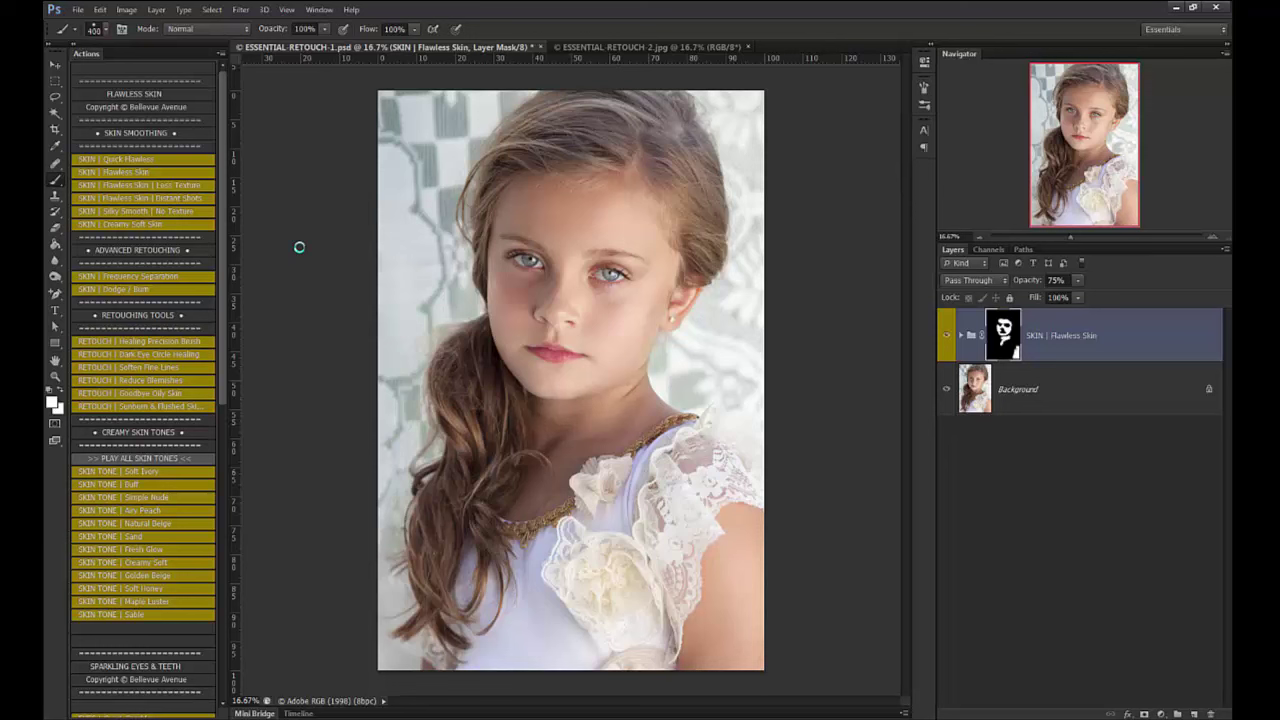
Step: Examine the skin texture around the mouth, nose, cheek and eye up close with the Flawless Skin effect shown and hidden
{"action": "key", "text": "ctrl+plus"}
{"action": "key", "text": "ctrl+plus"}
{"action": "key", "text": "ctrl+plus"}
{"action": "key", "text": "ctrl+plus"}
{"action": "left_click_drag", "start_coordinate": [1090, 237], "coordinate": [1093, 237]}
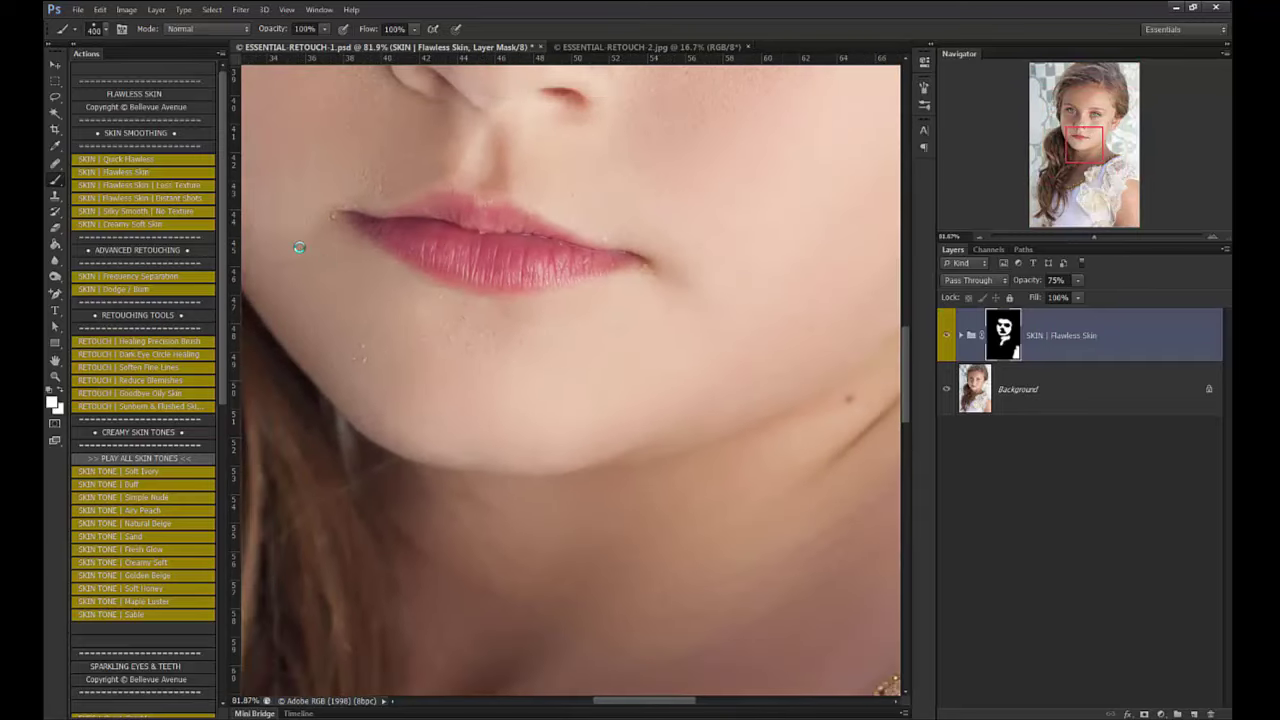
{"action": "left_click_drag", "start_coordinate": [1086, 146], "coordinate": [1089, 131]}
{"action": "scroll", "coordinate": [299, 247], "scroll_direction": "up", "scroll_amount": 2}
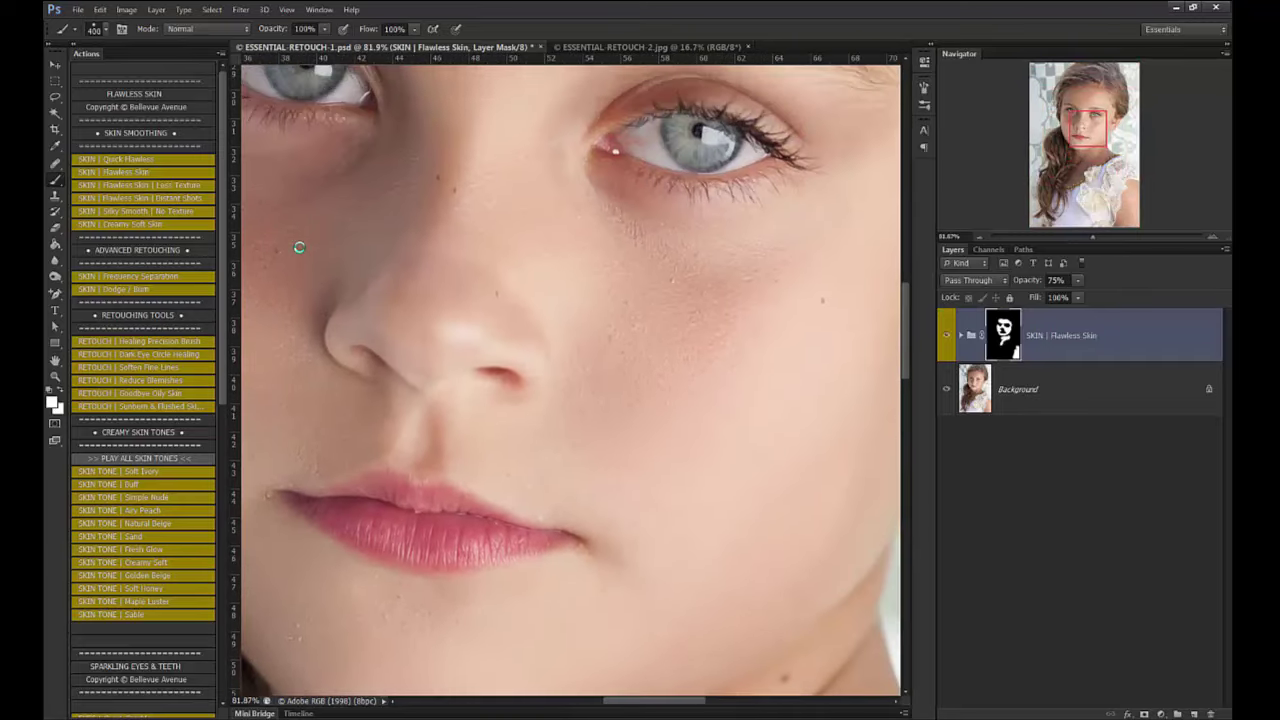
{"action": "scroll", "coordinate": [299, 247], "scroll_direction": "up", "scroll_amount": 3}
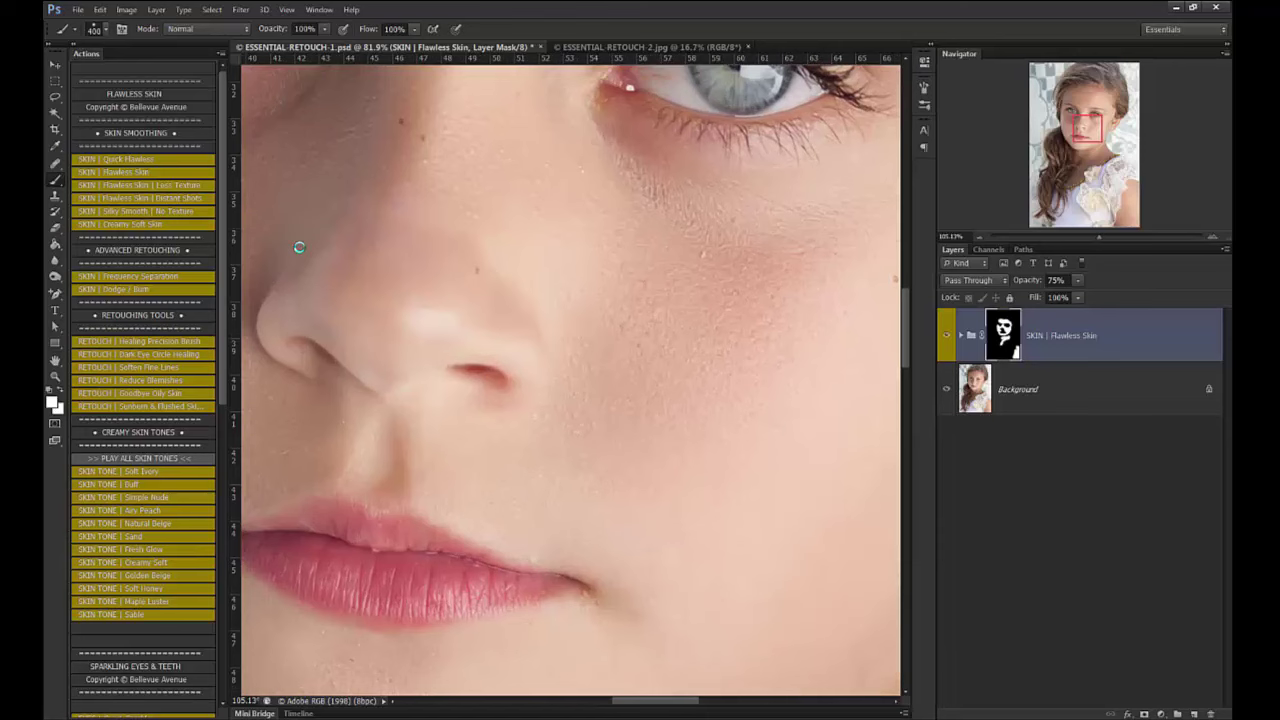
{"action": "scroll", "coordinate": [299, 247], "scroll_direction": "up", "scroll_amount": 3}
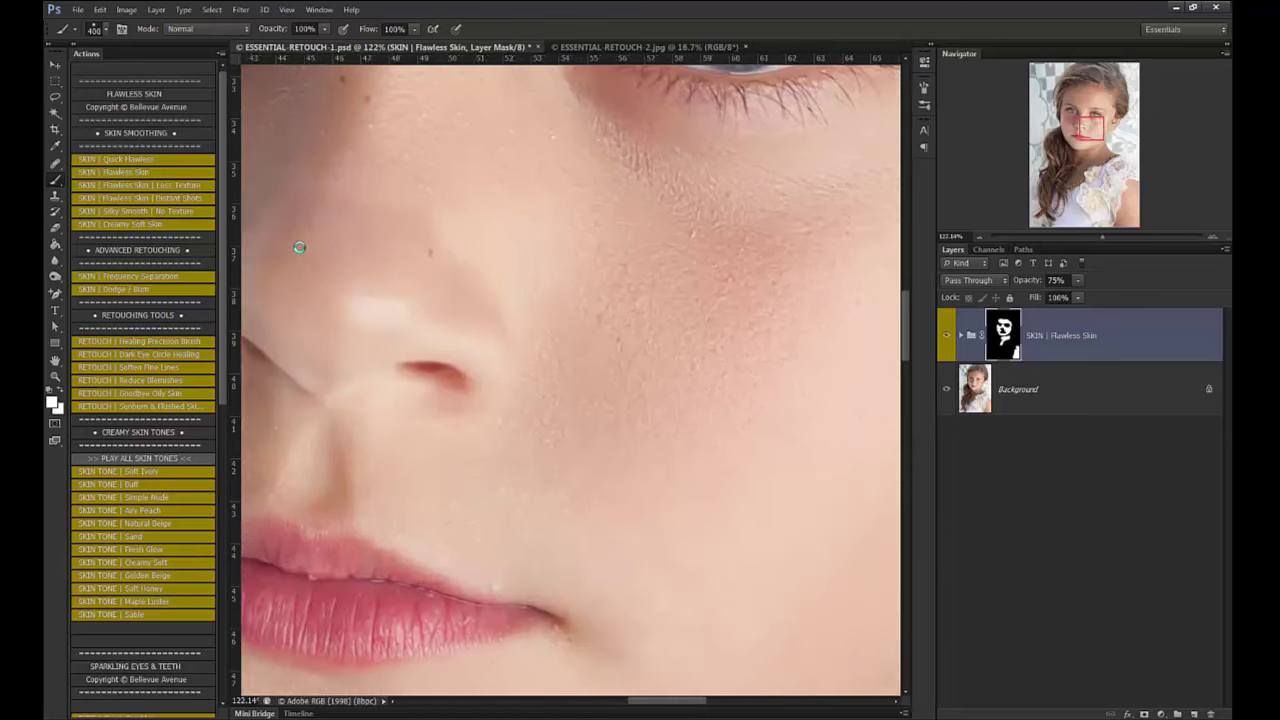
{"action": "scroll", "coordinate": [299, 247], "scroll_direction": "up", "scroll_amount": 2}
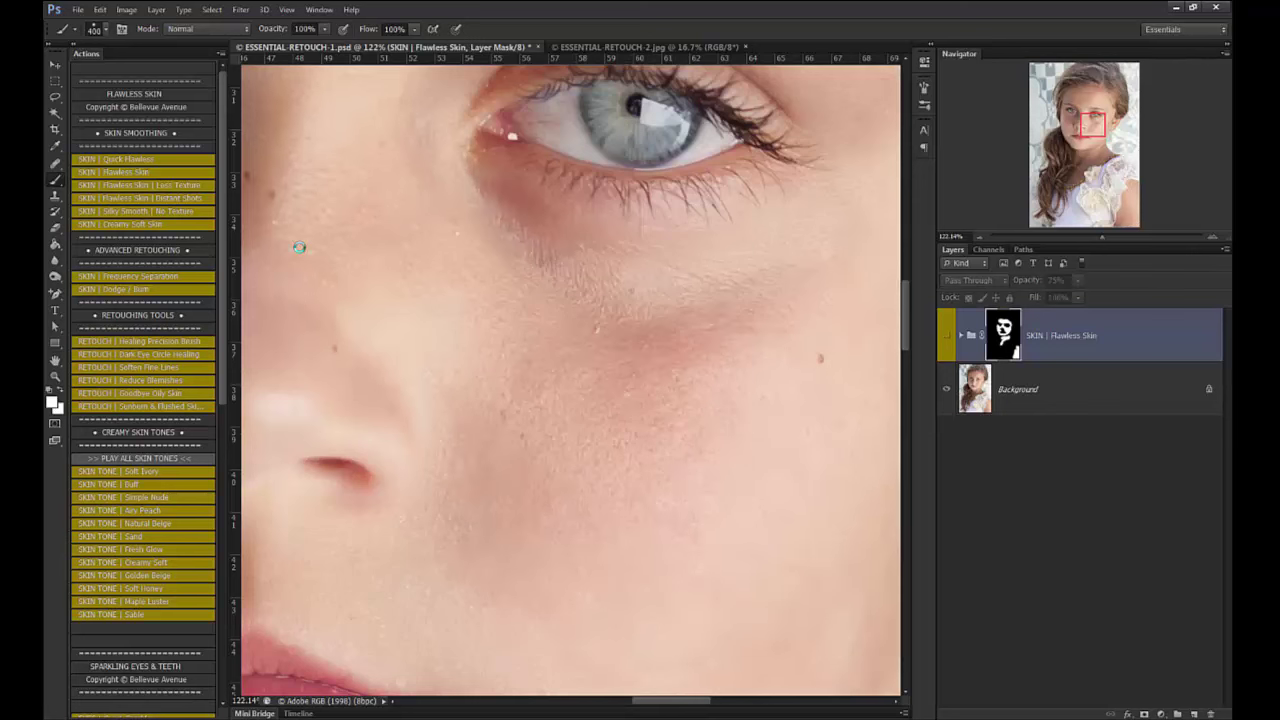
{"action": "key", "text": "ctrl+0"}
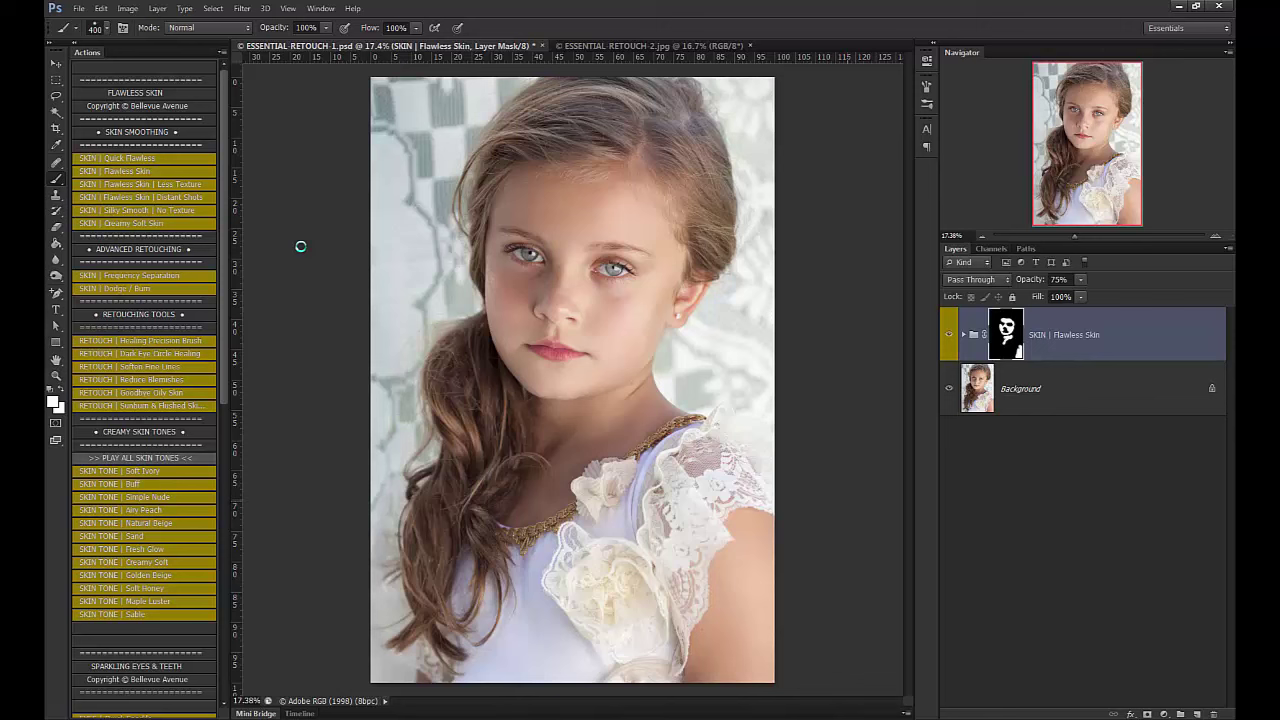
Step: Delete the Flawless Skin group and run the SKIN | Frequency Separation action on the portrait
{"action": "left_click_drag", "start_coordinate": [1130, 350], "coordinate": [1213, 714]}
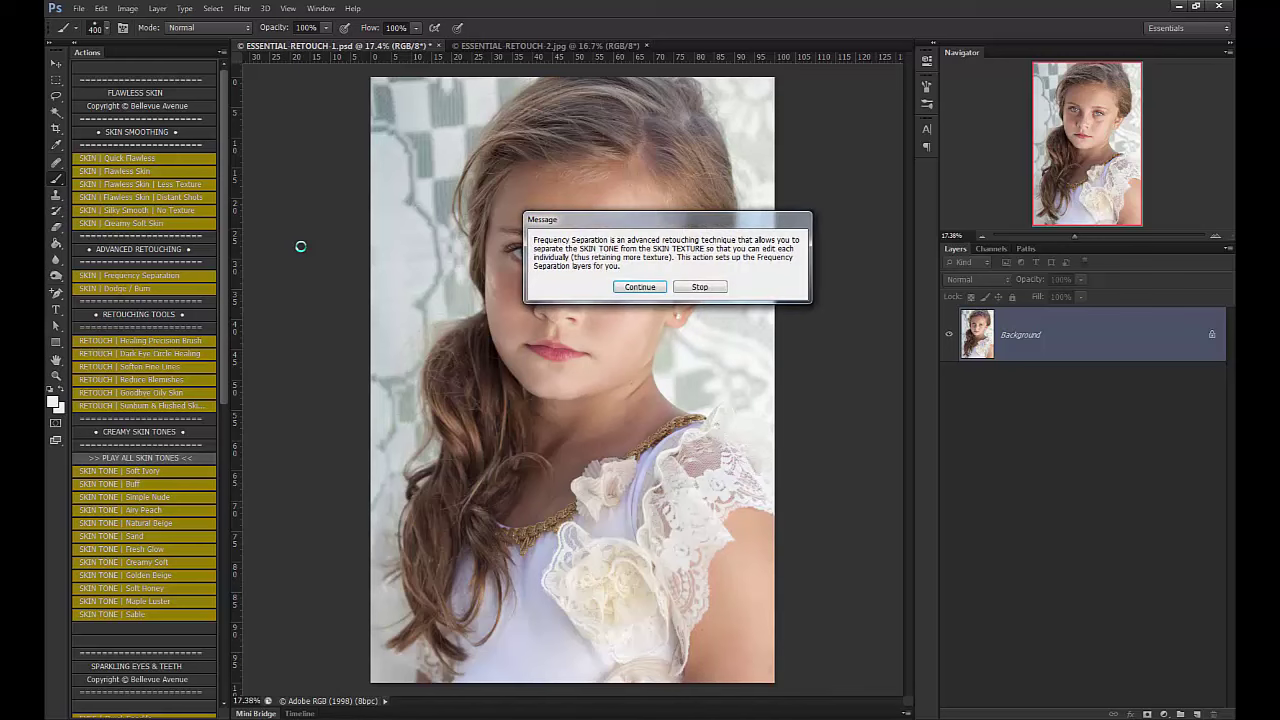
{"action": "key", "text": "Return"}
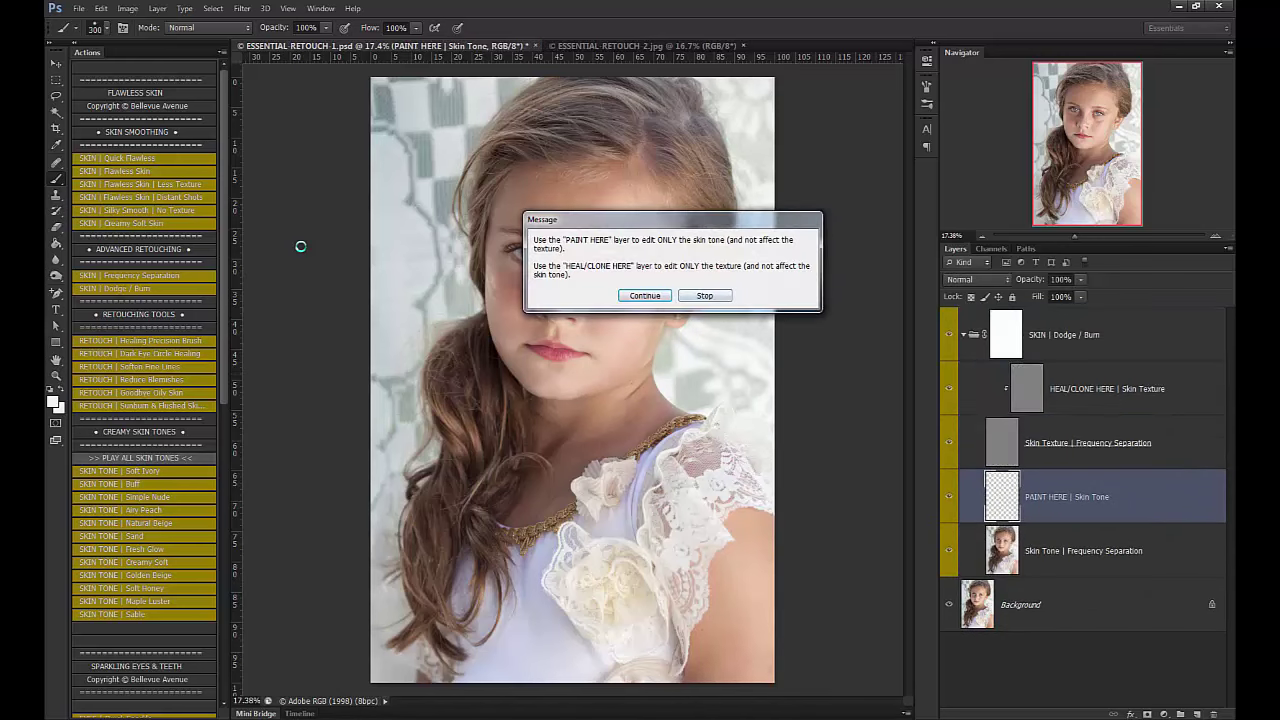
{"action": "key", "text": "Return"}
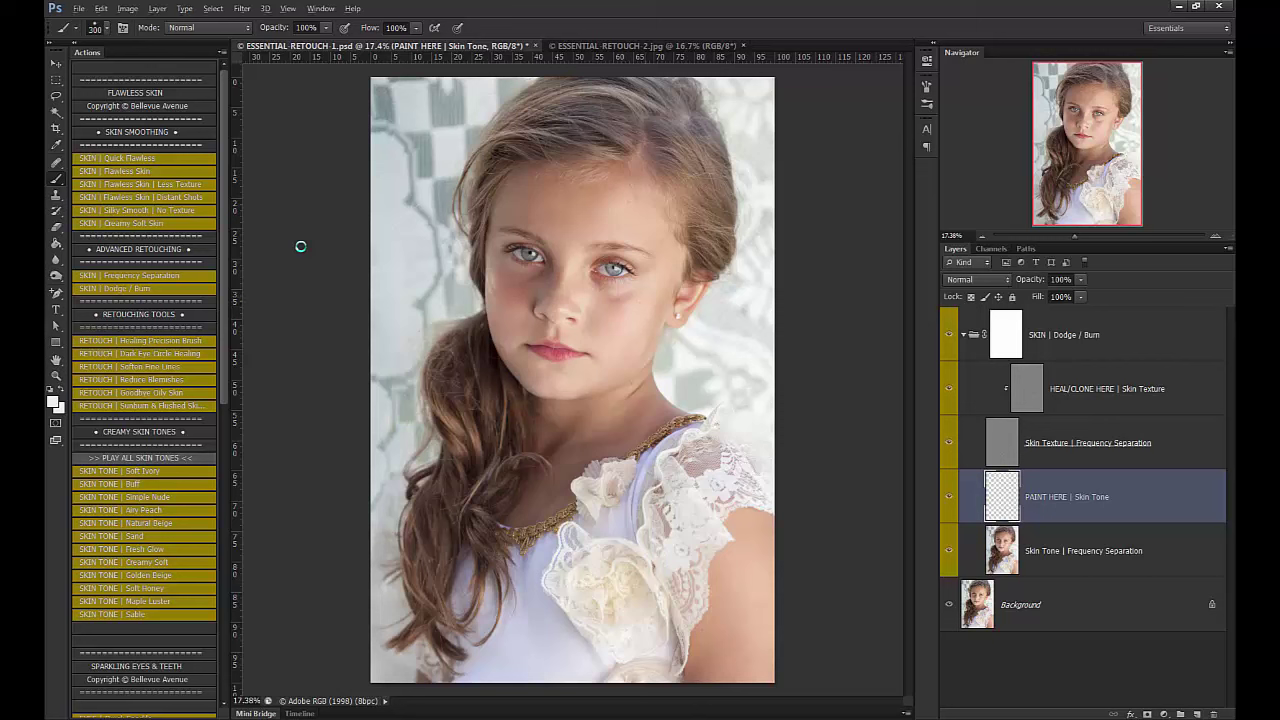
Step: For the PAINT HERE | Skin Tone layer, sample a skin colour from the cheek and set the brush to 125 px with 7% flow
{"action": "left_click", "coordinate": [625, 307], "text": "alt"}
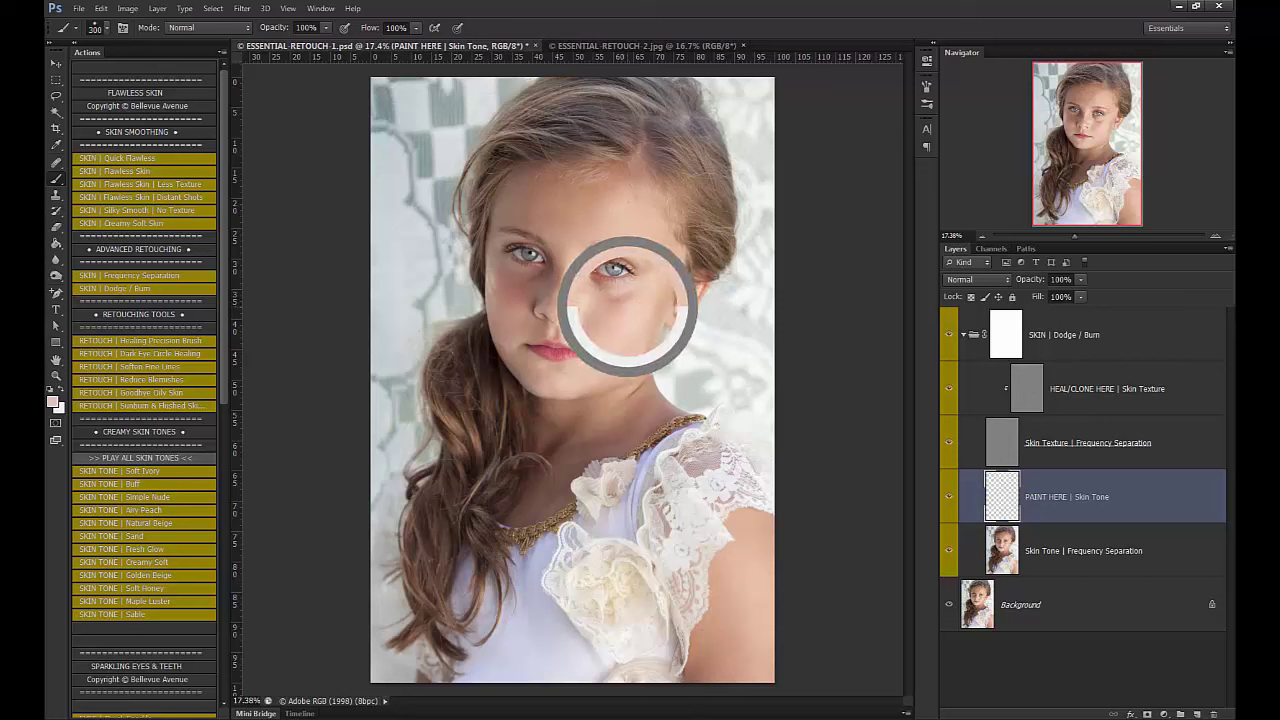
{"action": "key", "text": "bracketleft"}
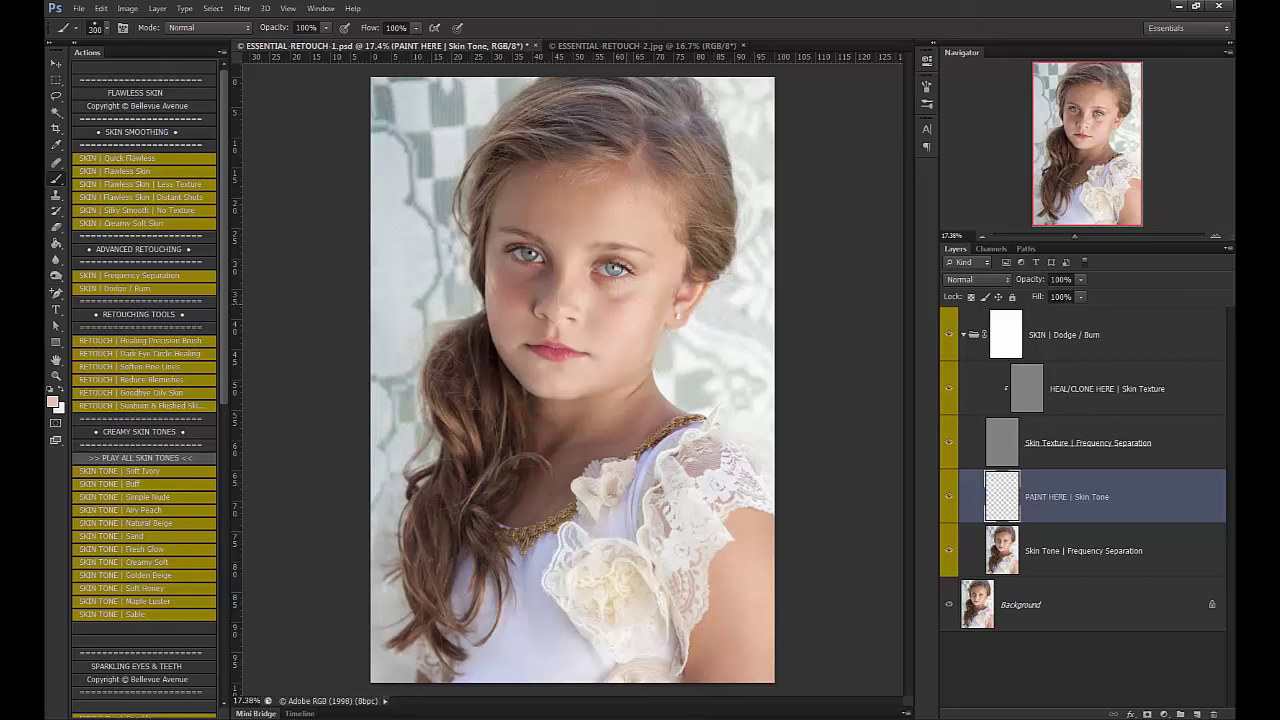
{"action": "key", "text": "bracketleft"}
{"action": "key", "text": "bracketleft"}
{"action": "key", "text": "bracketleft"}
{"action": "key", "text": "bracketleft"}
{"action": "left_click", "coordinate": [416, 28]}
{"action": "left_click_drag", "start_coordinate": [420, 46], "coordinate": [358, 46]}
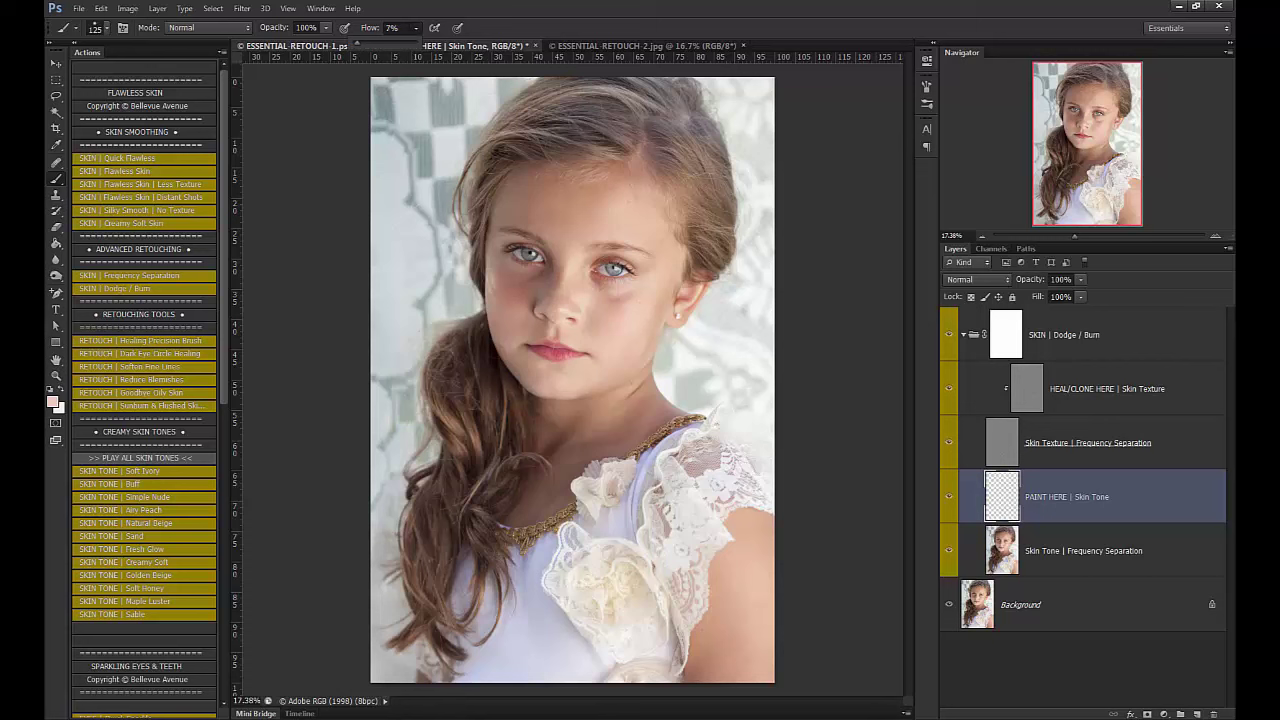
{"action": "key", "text": "Return"}
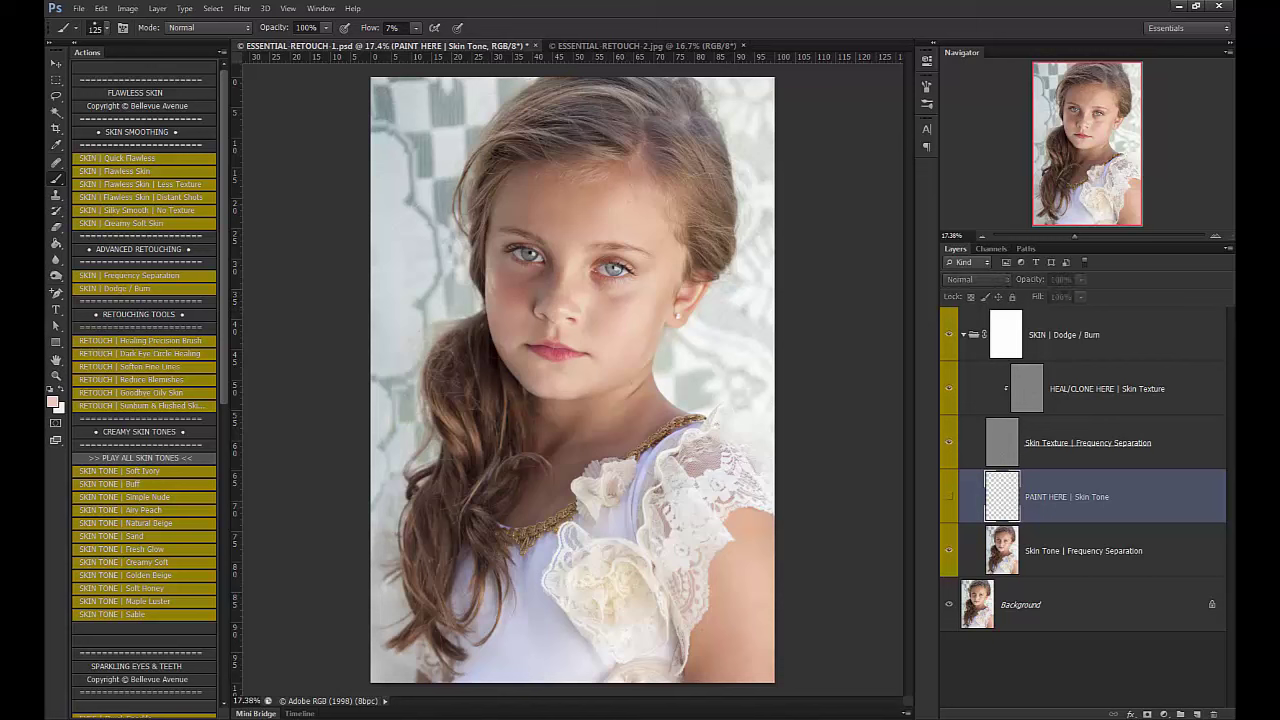
Step: On the HEAL/CLONE HERE | Skin Texture layer, set the Healing Brush to 20 px, sampling the current layer only
{"action": "scroll", "coordinate": [596, 332], "scroll_direction": "up", "scroll_amount": 10}
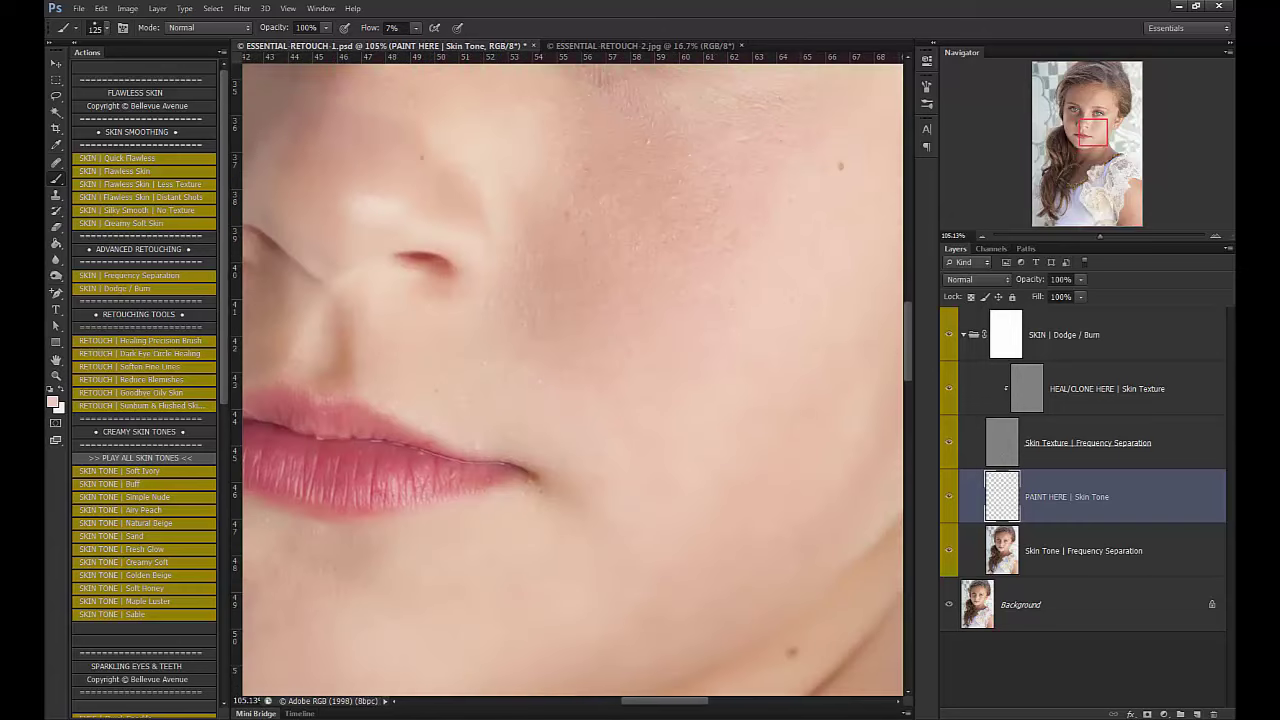
{"action": "left_click_drag", "start_coordinate": [596, 332], "coordinate": [569, 500]}
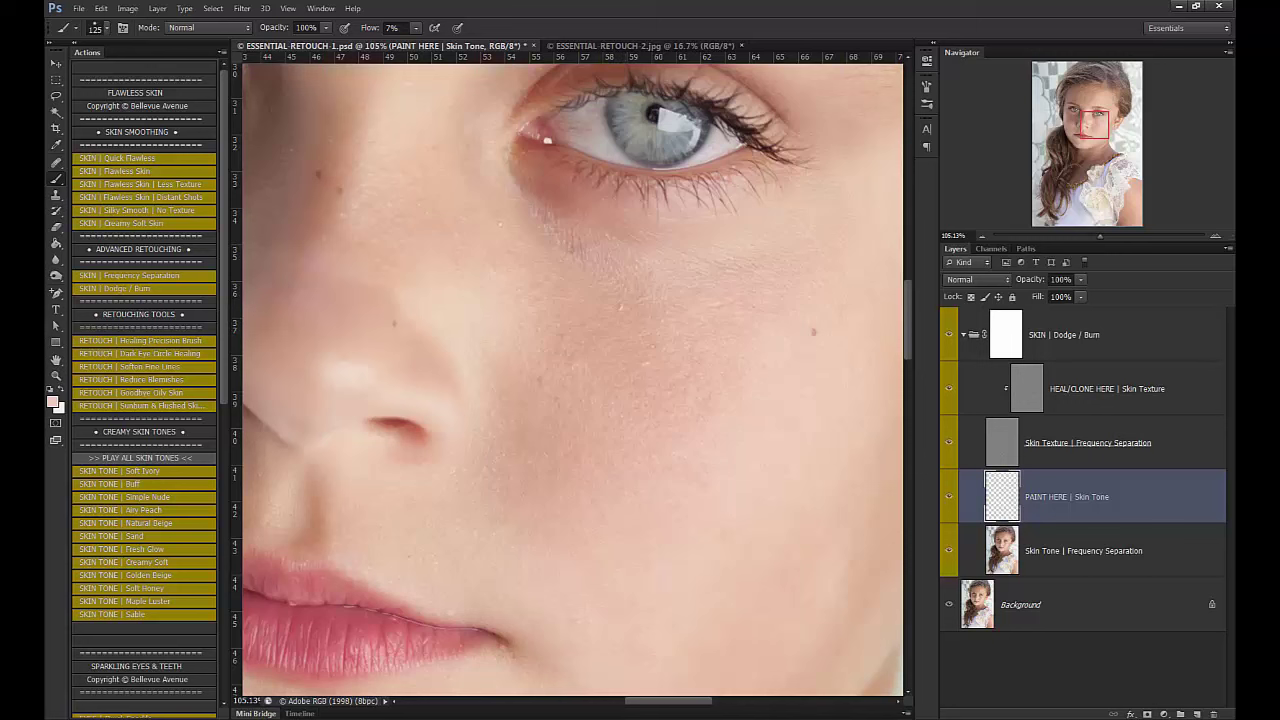
{"action": "left_click", "coordinate": [1107, 389]}
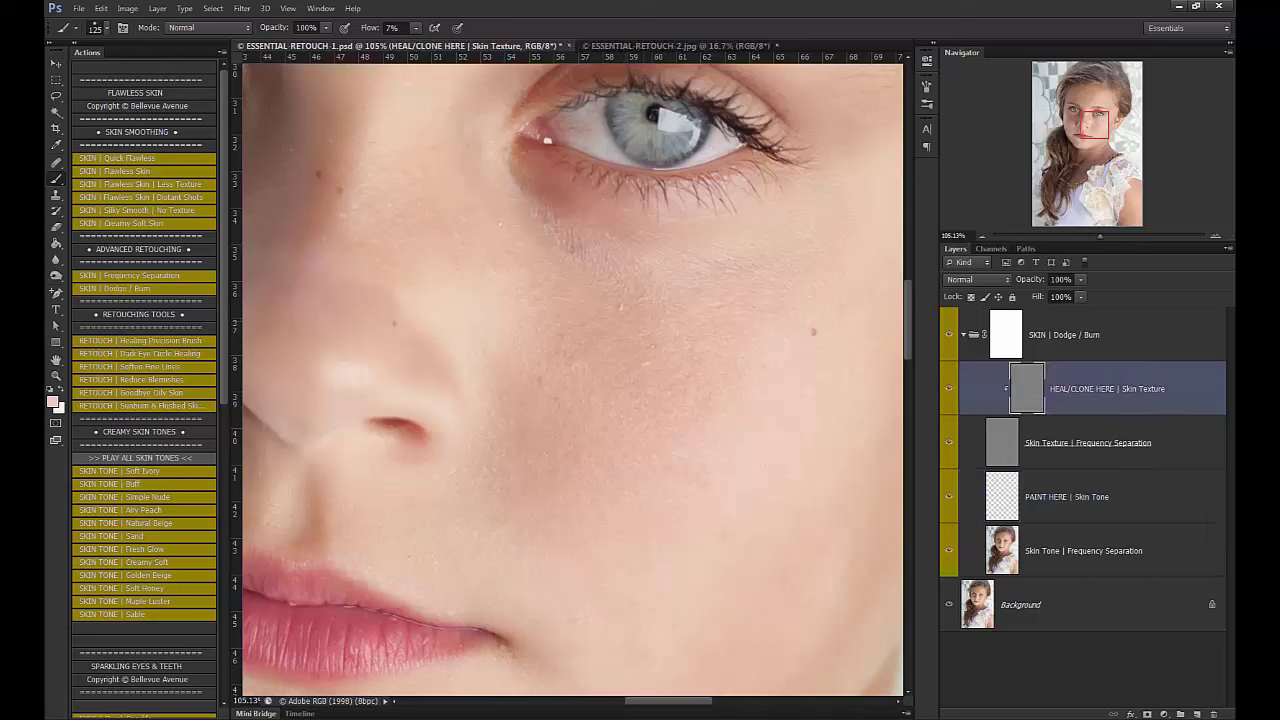
{"action": "left_click", "coordinate": [56, 163]}
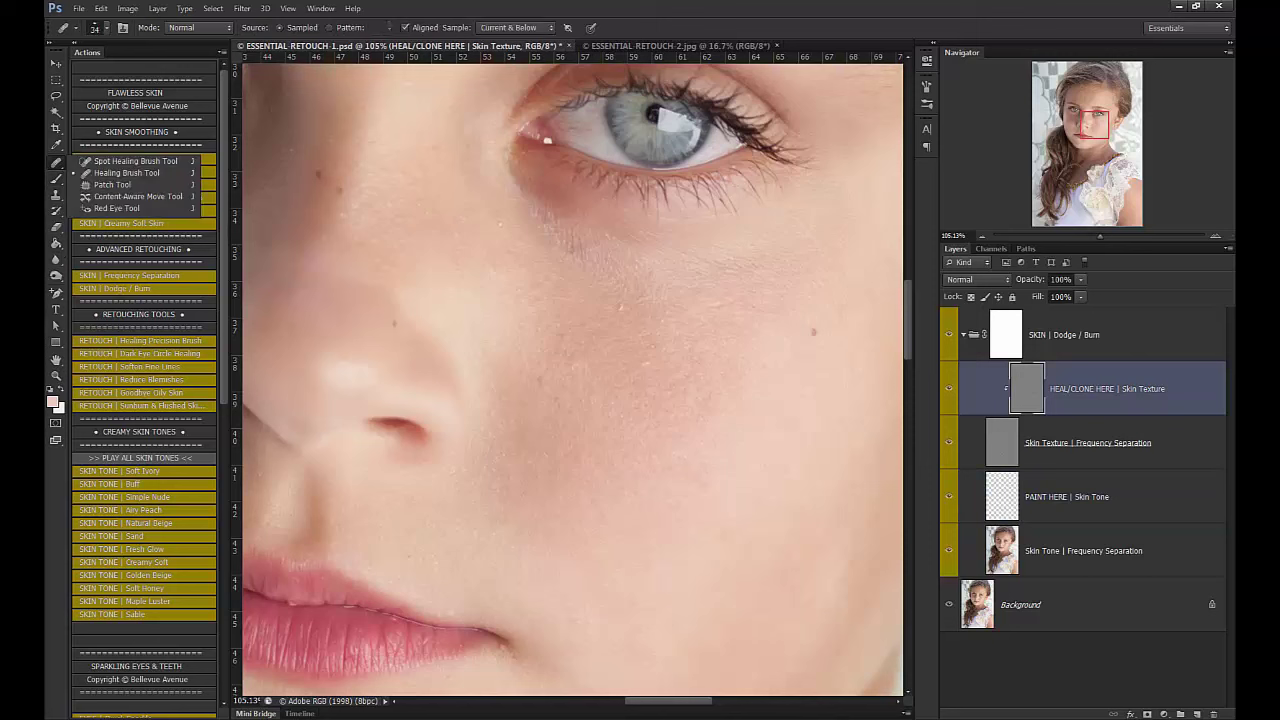
{"action": "left_click", "coordinate": [126, 172]}
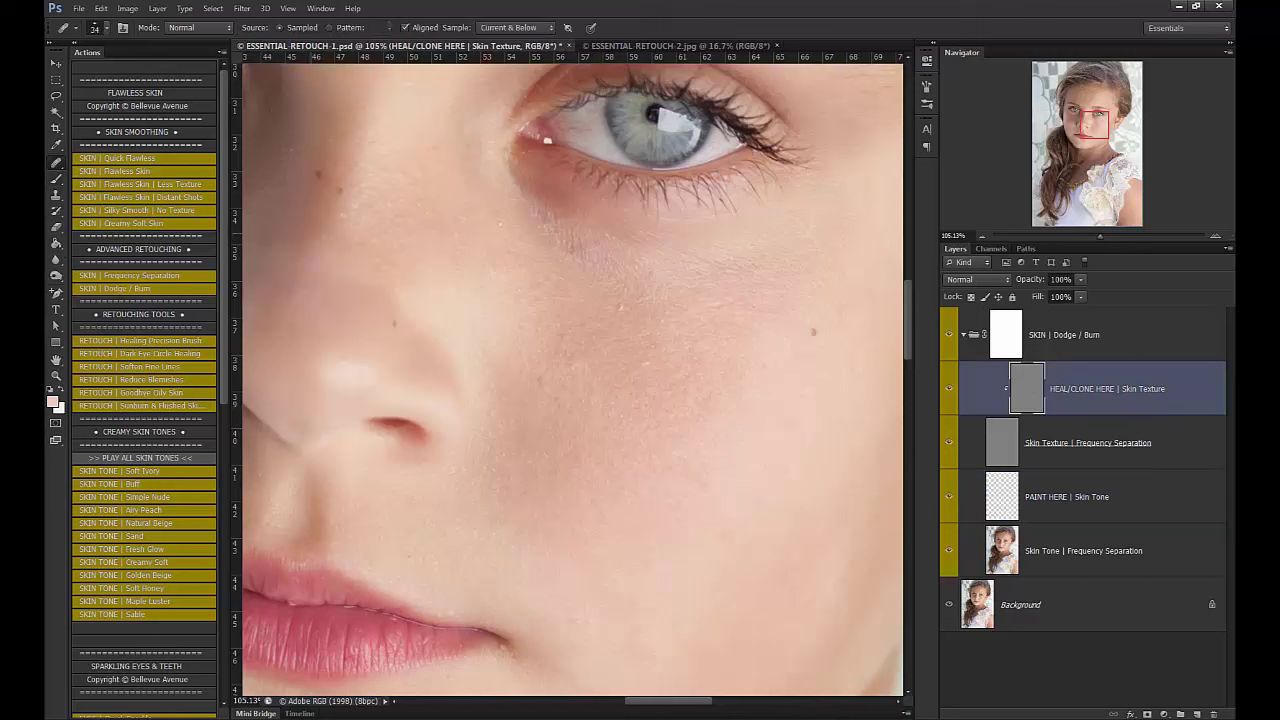
{"action": "key", "text": "bracketleft"}
{"action": "key", "text": "bracketleft"}
{"action": "left_click", "coordinate": [515, 27]}
Step: Collapse the frequency separation group, compare the portrait with and without it, and delete the group
{"action": "left_click", "coordinate": [1064, 335]}
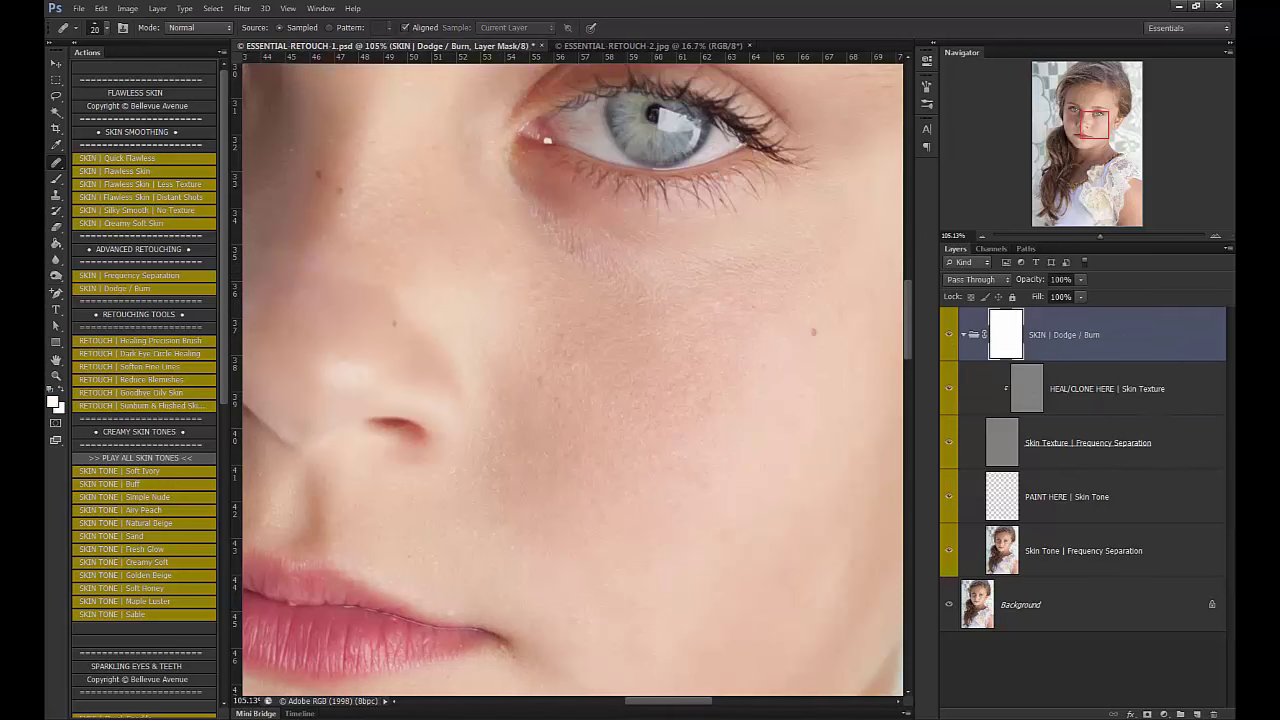
{"action": "left_click", "coordinate": [964, 335]}
{"action": "left_click_drag", "start_coordinate": [1100, 237], "coordinate": [1075, 237]}
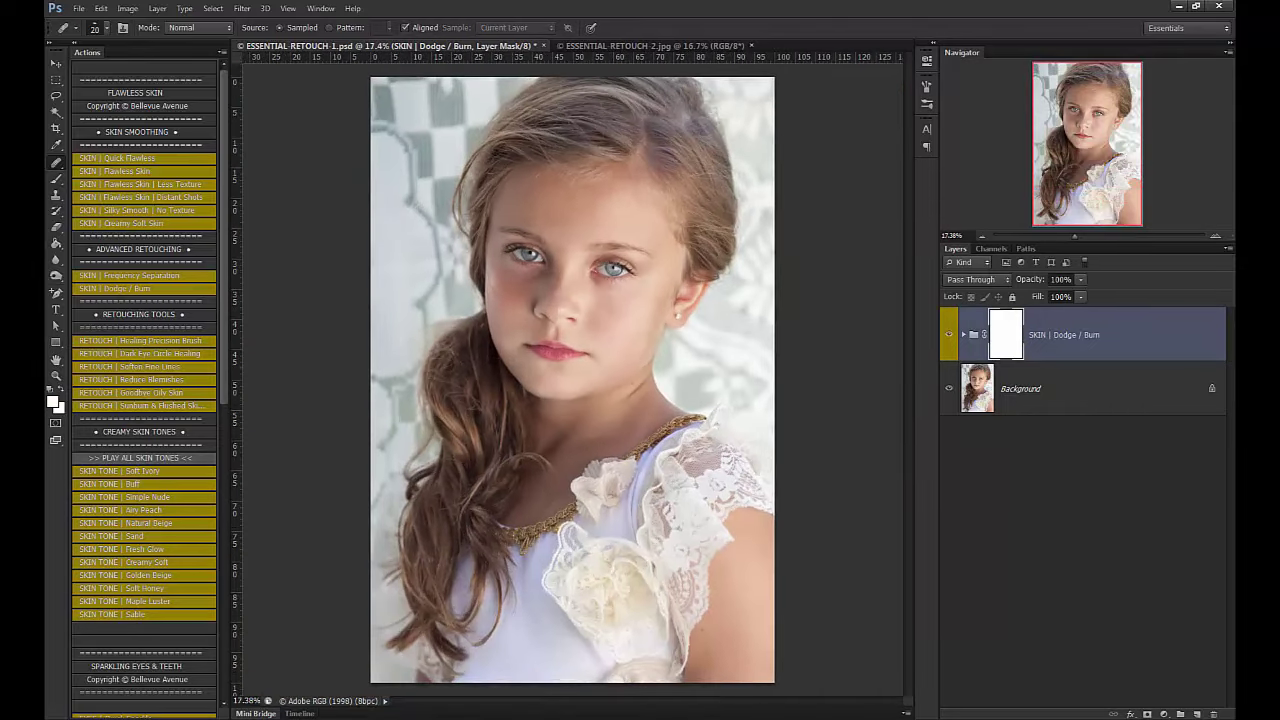
{"action": "left_click", "coordinate": [949, 335]}
{"action": "left_click", "coordinate": [949, 335]}
{"action": "left_click_drag", "start_coordinate": [1110, 345], "coordinate": [1205, 703]}
{"action": "left_click_drag", "start_coordinate": [1062, 696], "coordinate": [1213, 714]}
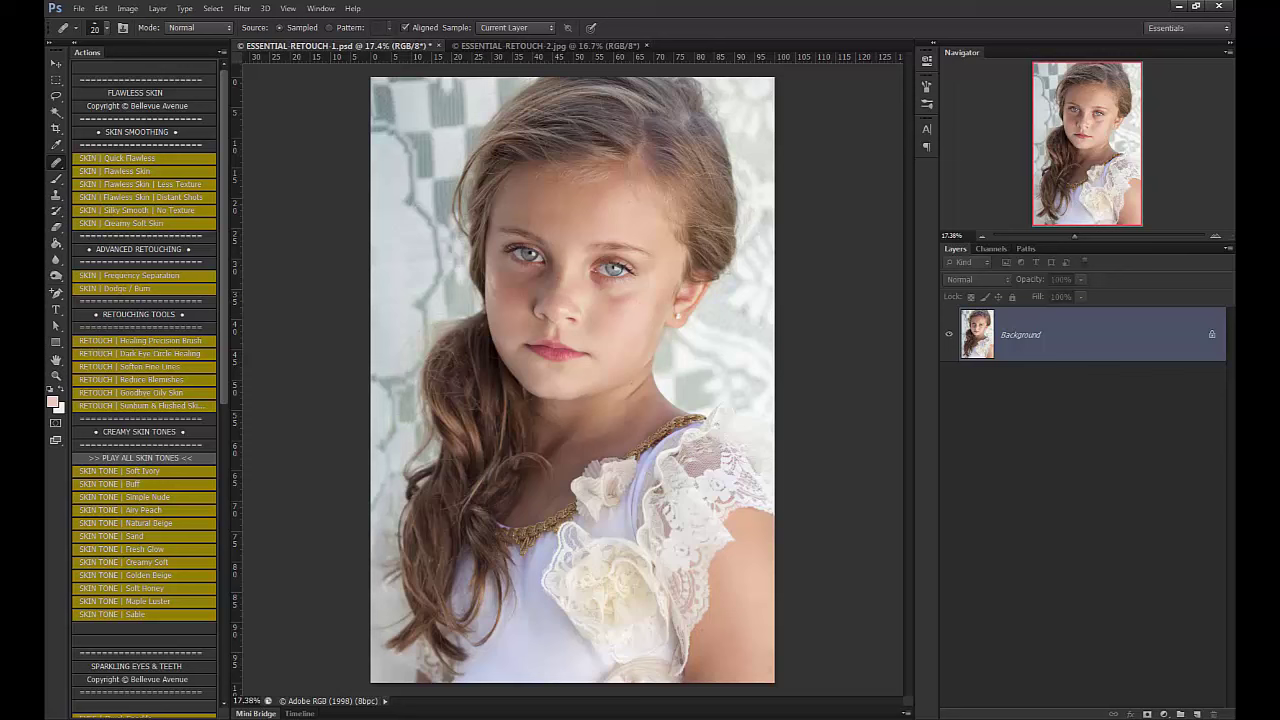
Step: Run the SKIN | Dodge / Burn action and switch from the Burn tool to the Dodge tool
{"action": "left_click", "coordinate": [115, 289]}
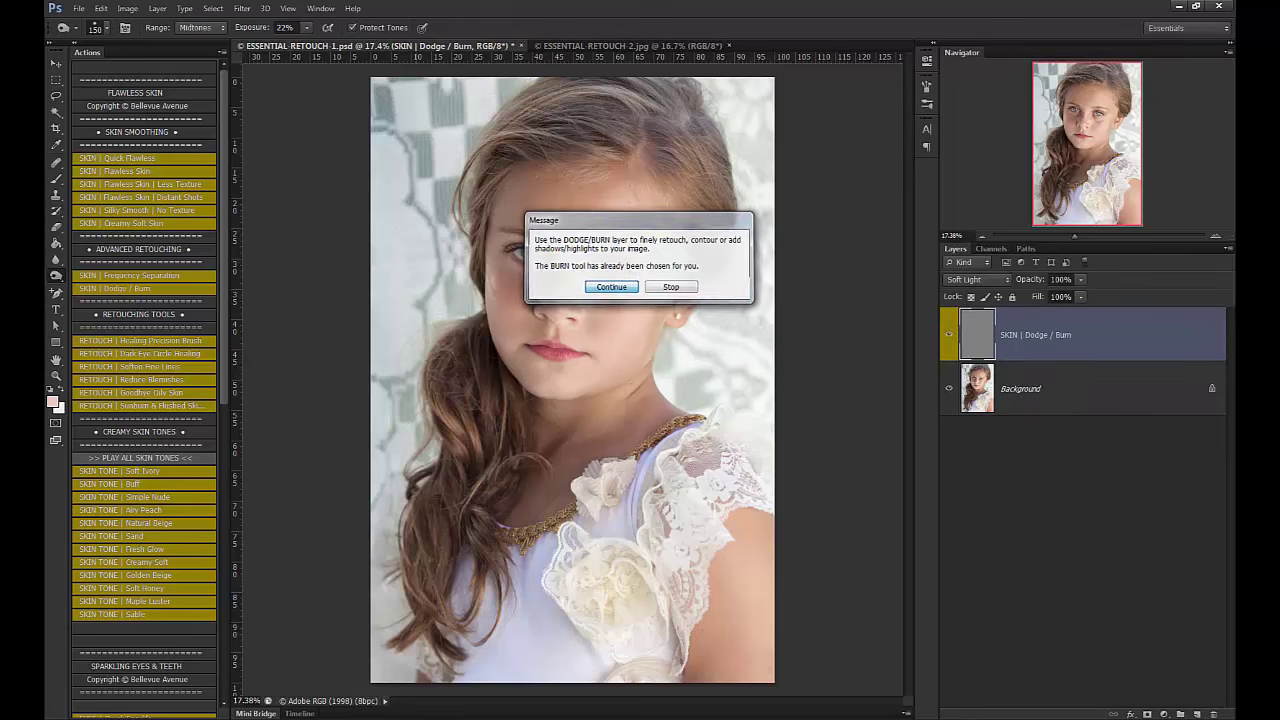
{"action": "key", "text": "Return"}
{"action": "right_click", "coordinate": [56, 276]}
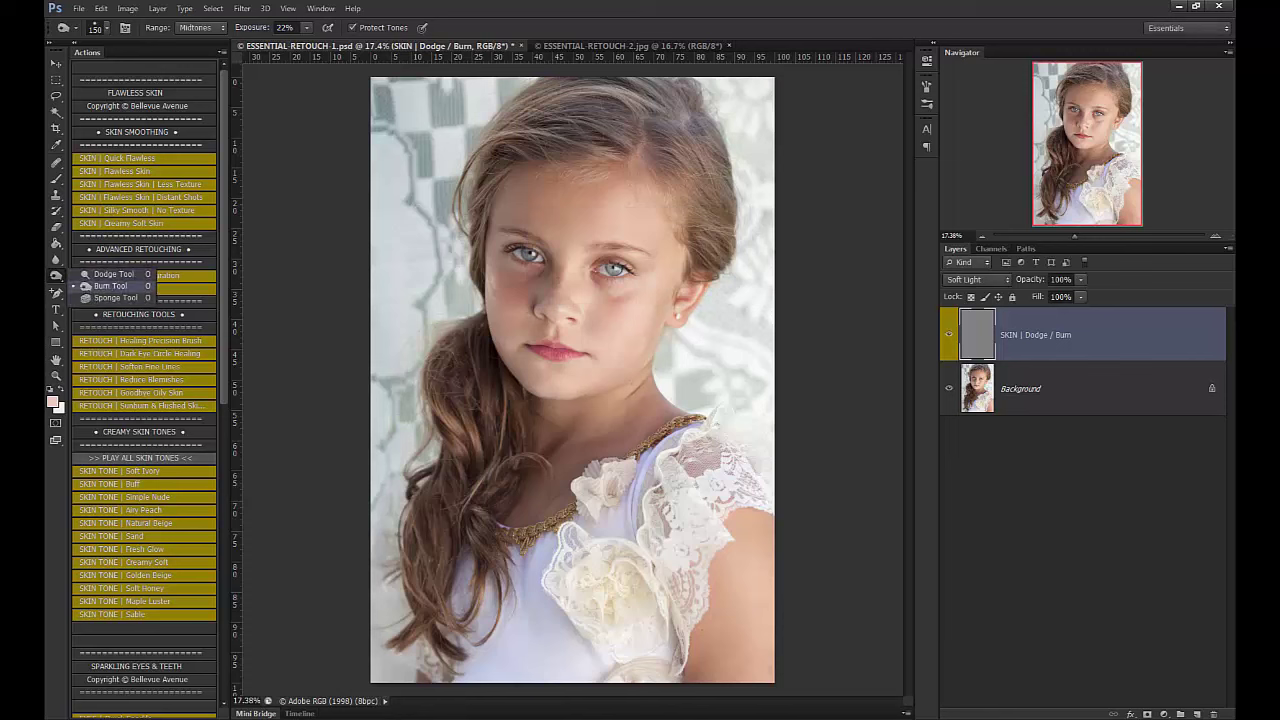
{"action": "left_click", "coordinate": [112, 275]}
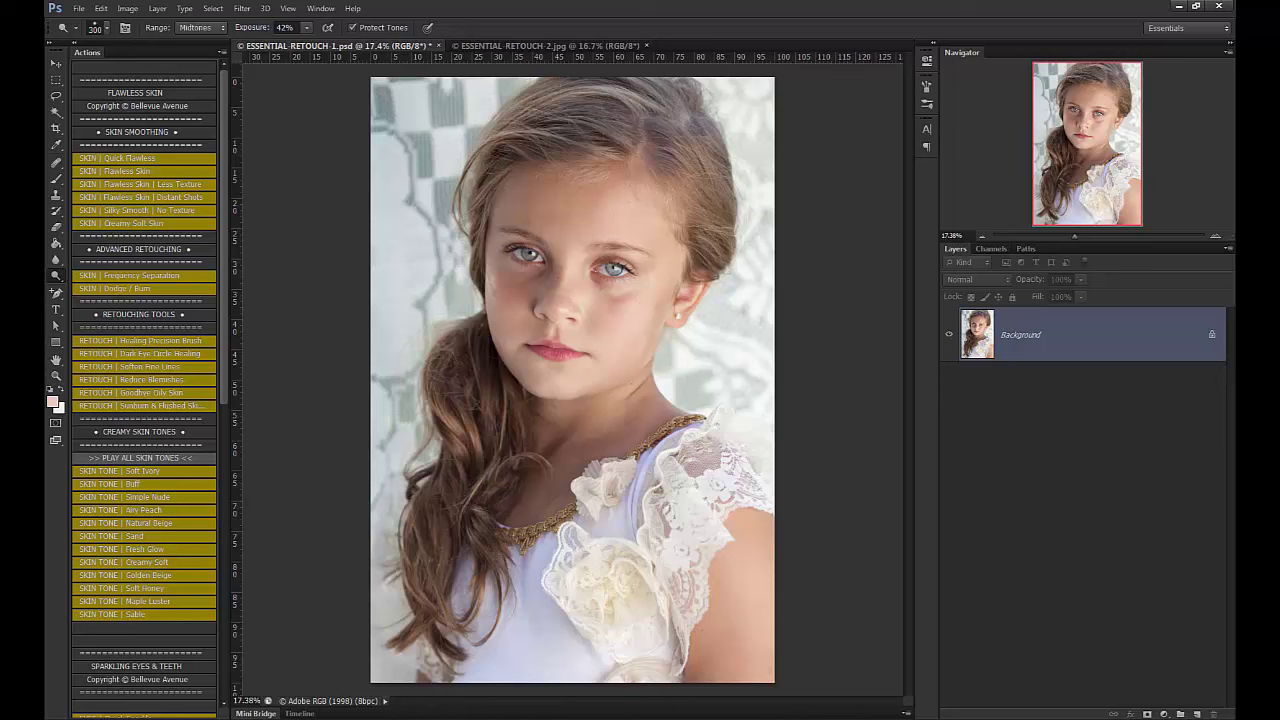
Step: Run the RETOUCH | Goodbye Oily Skin action, keeping its layer settings and using skin colour e4c4ab for the fill
{"action": "left_click", "coordinate": [130, 392]}
{"action": "key", "text": "Return"}
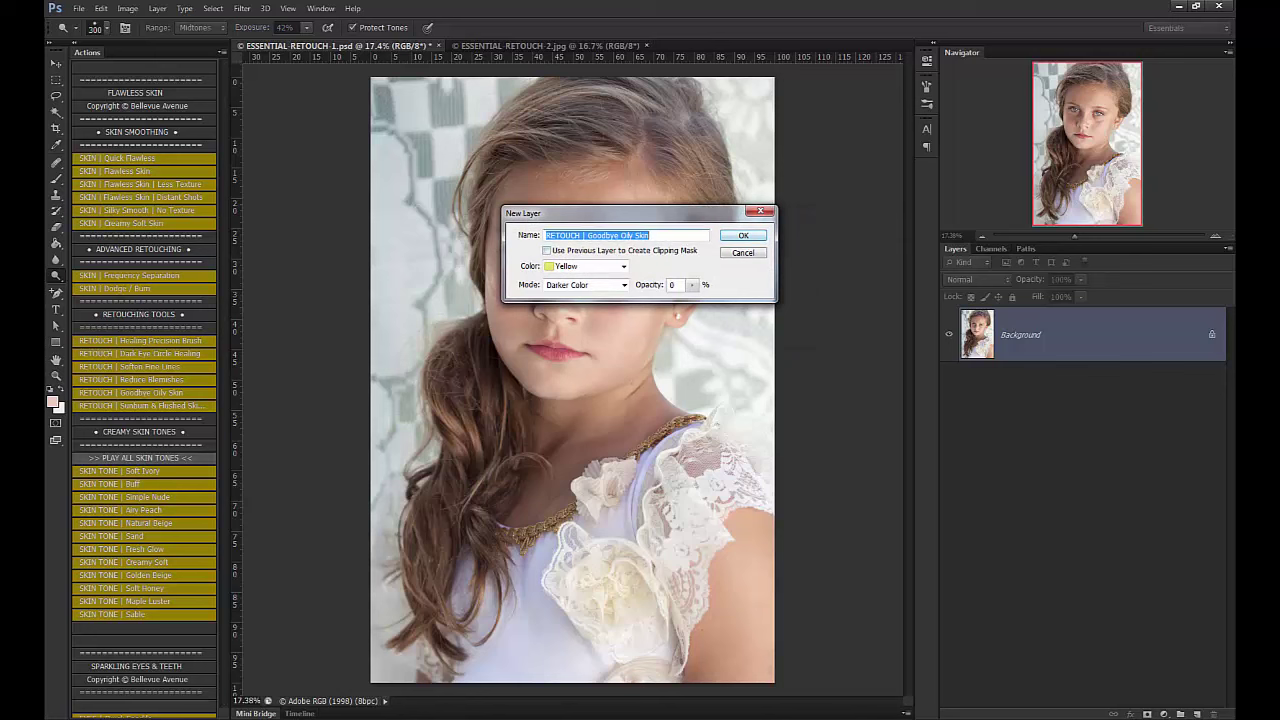
{"action": "key", "text": "Return"}
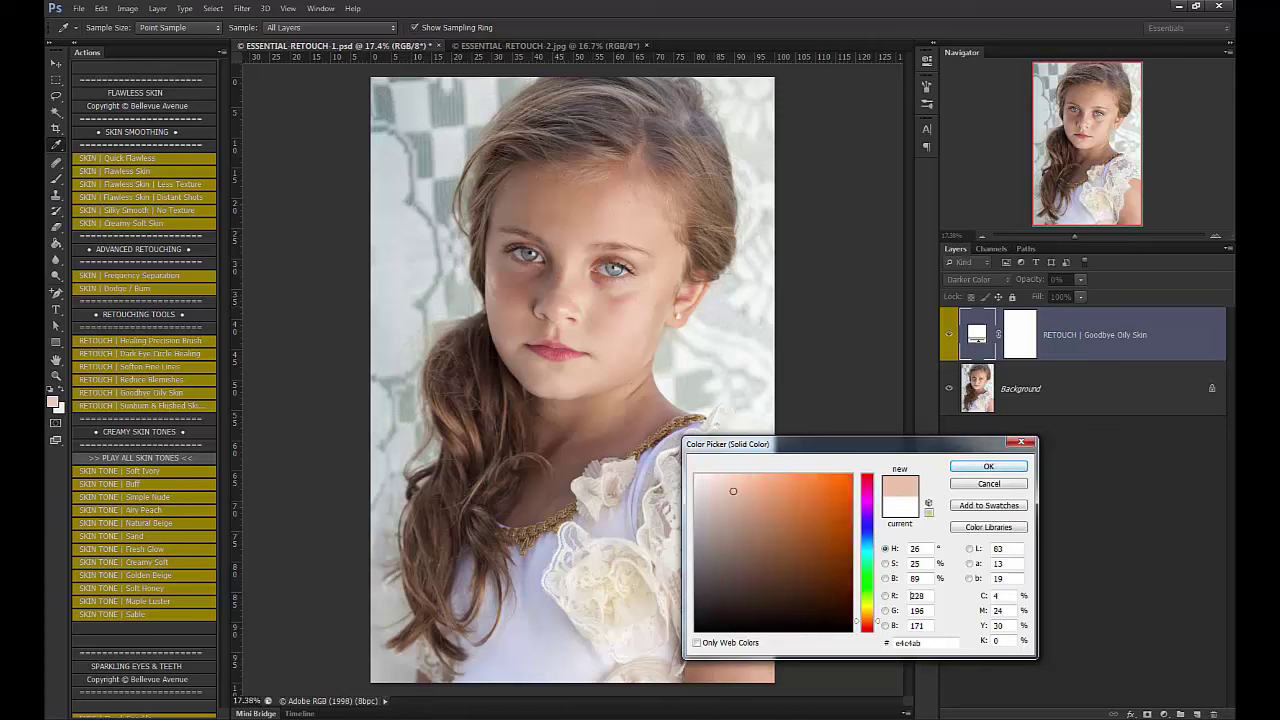
{"action": "key", "text": "Return"}
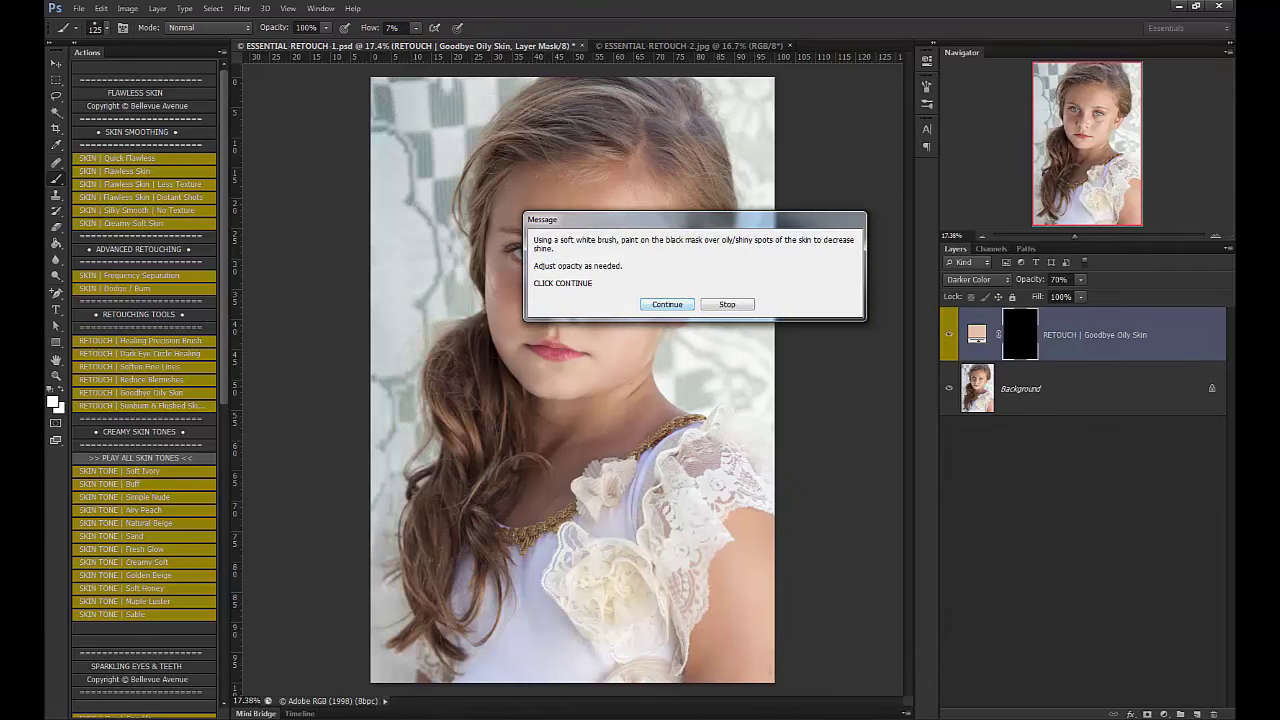
{"action": "key", "text": "Return"}
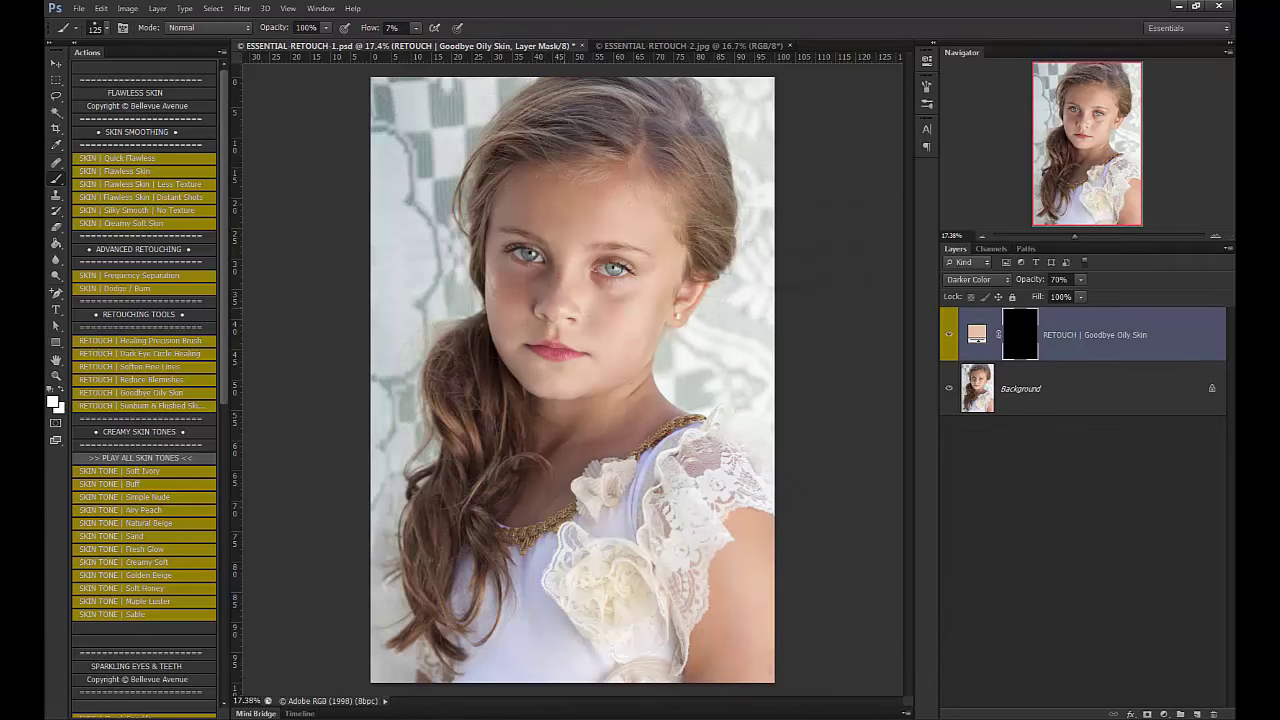
Step: Set the brush flow to 100% and paint over the shiny spot on the nose in the Goodbye Oily Skin mask
{"action": "left_click", "coordinate": [416, 28]}
{"action": "left_click_drag", "start_coordinate": [416, 43], "coordinate": [476, 43]}
{"action": "left_click", "coordinate": [565, 308]}
Step: Hide the Goodbye Oily Skin layer to compare the result, and delete the layer
{"action": "left_click", "coordinate": [949, 336]}
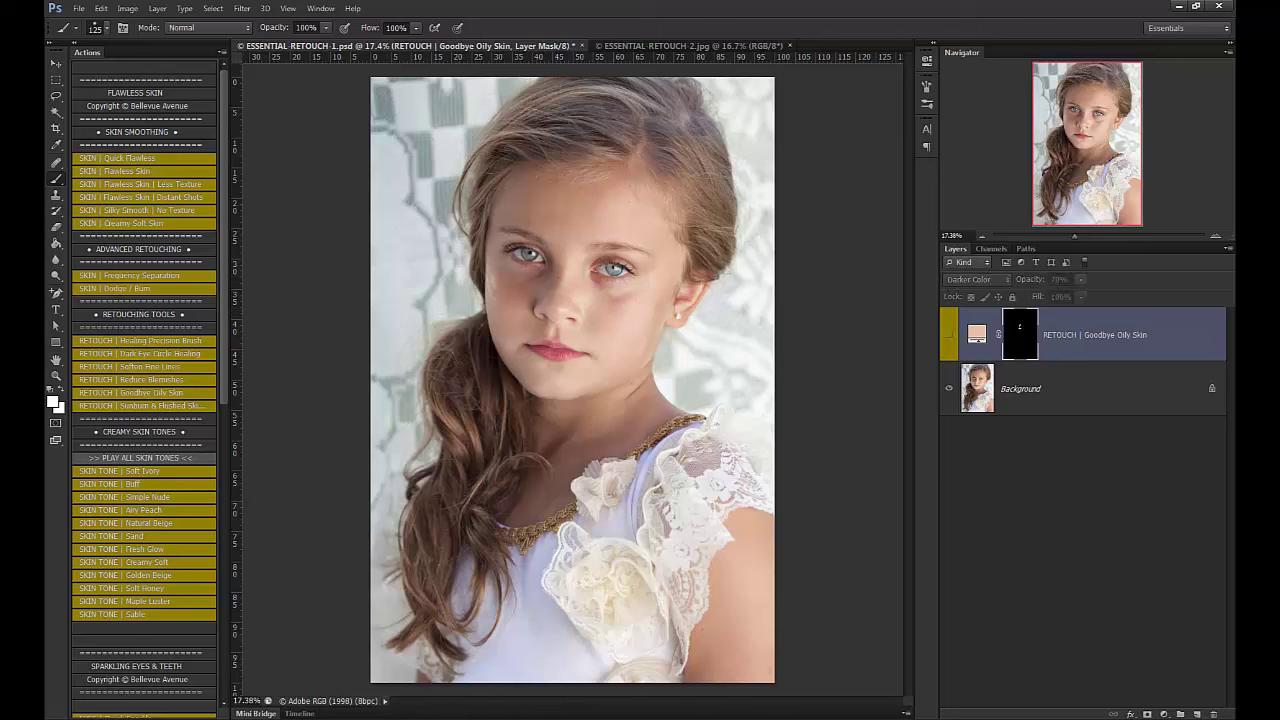
{"action": "left_click_drag", "start_coordinate": [1120, 350], "coordinate": [1214, 714]}
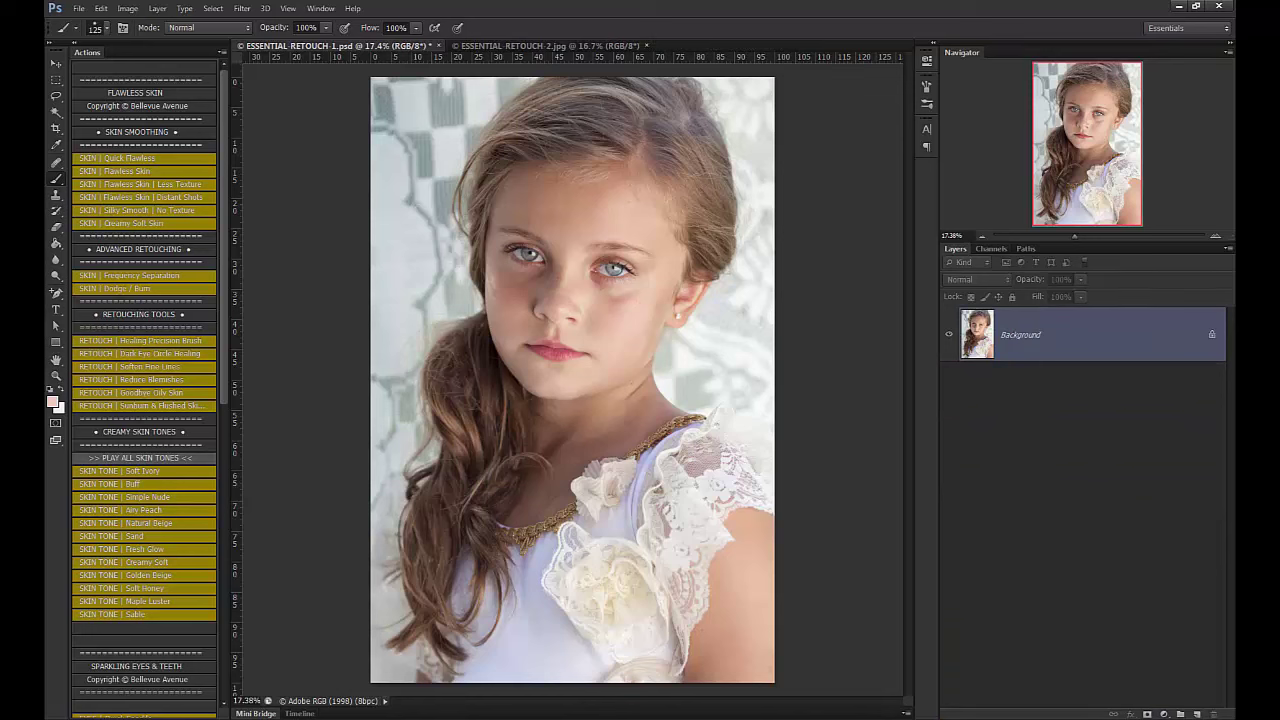
Step: Run the RETOUCH | Dark Eye Circle Healing action, and paint under the eye in its mask, lowering the brush flow to 7%
{"action": "left_click", "coordinate": [140, 354]}
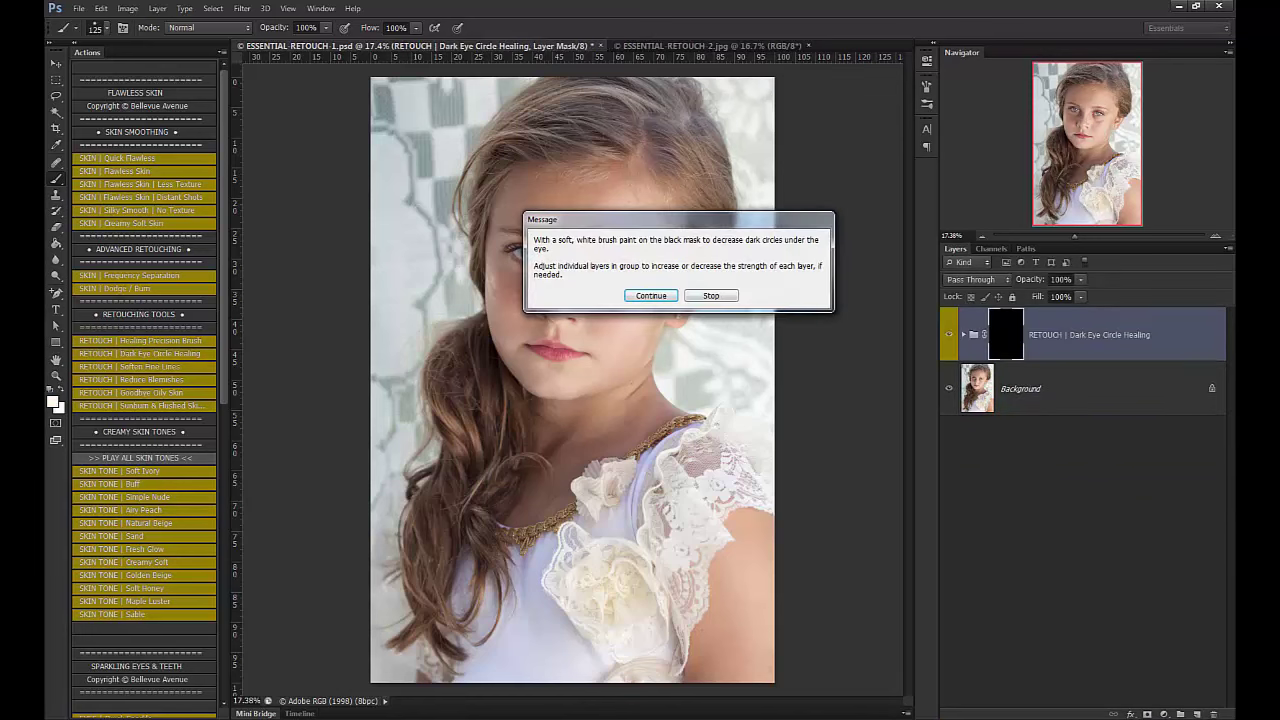
{"action": "key", "text": "Return"}
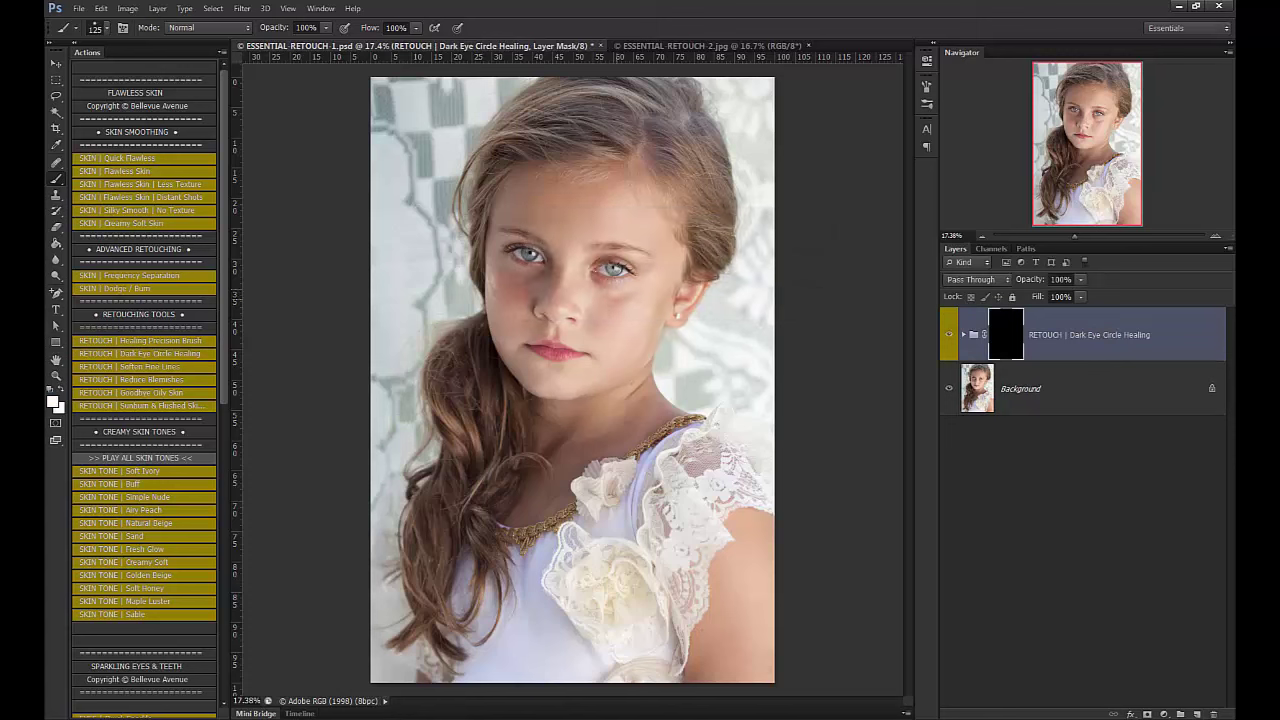
{"action": "left_click_drag", "start_coordinate": [522, 277], "coordinate": [536, 283]}
{"action": "left_click_drag", "start_coordinate": [416, 28], "coordinate": [358, 43]}
{"action": "key", "text": "bracketright"}
{"action": "key", "text": "bracketright"}
Step: Hide the Dark Eye Circle Healing group to compare the result, and delete it
{"action": "left_click", "coordinate": [949, 335]}
{"action": "left_click_drag", "start_coordinate": [1140, 349], "coordinate": [1214, 713]}
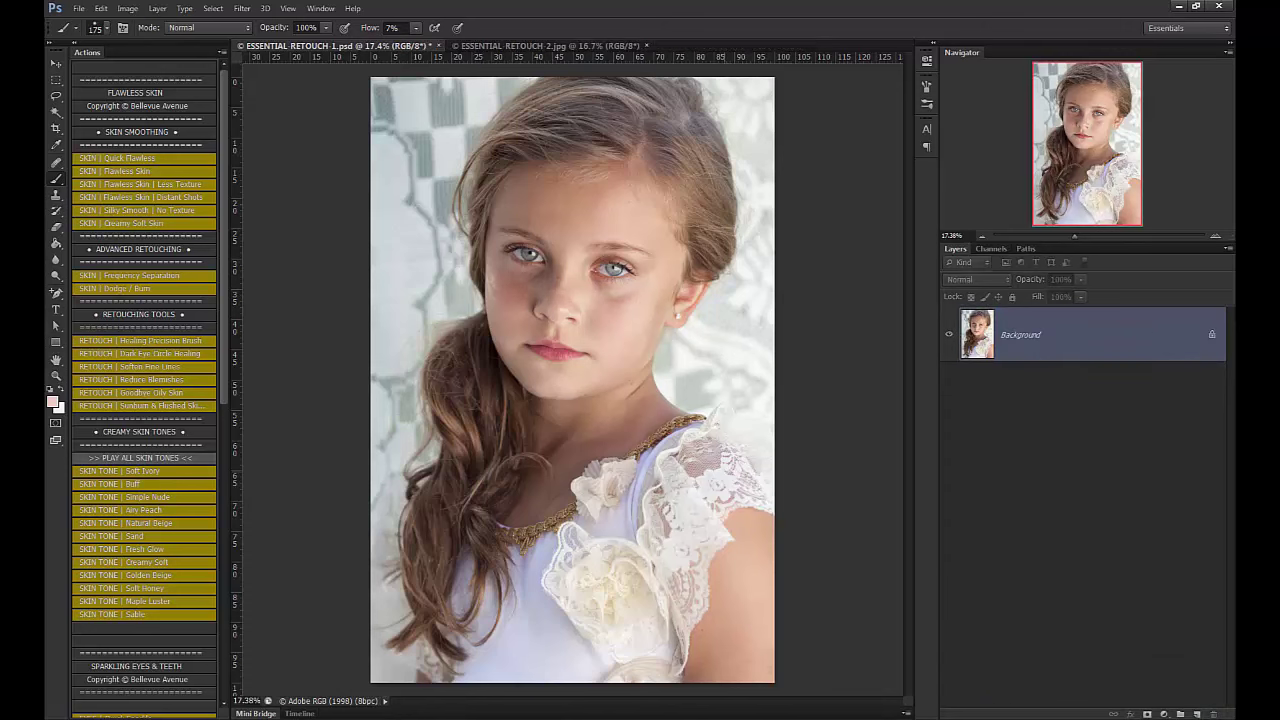
Step: Run the PLAY ALL SKIN TONES action and set the brush to 400 px with 100% flow for the Soft Ivory mask
{"action": "scroll", "coordinate": [145, 380], "scroll_direction": "down", "scroll_amount": 2}
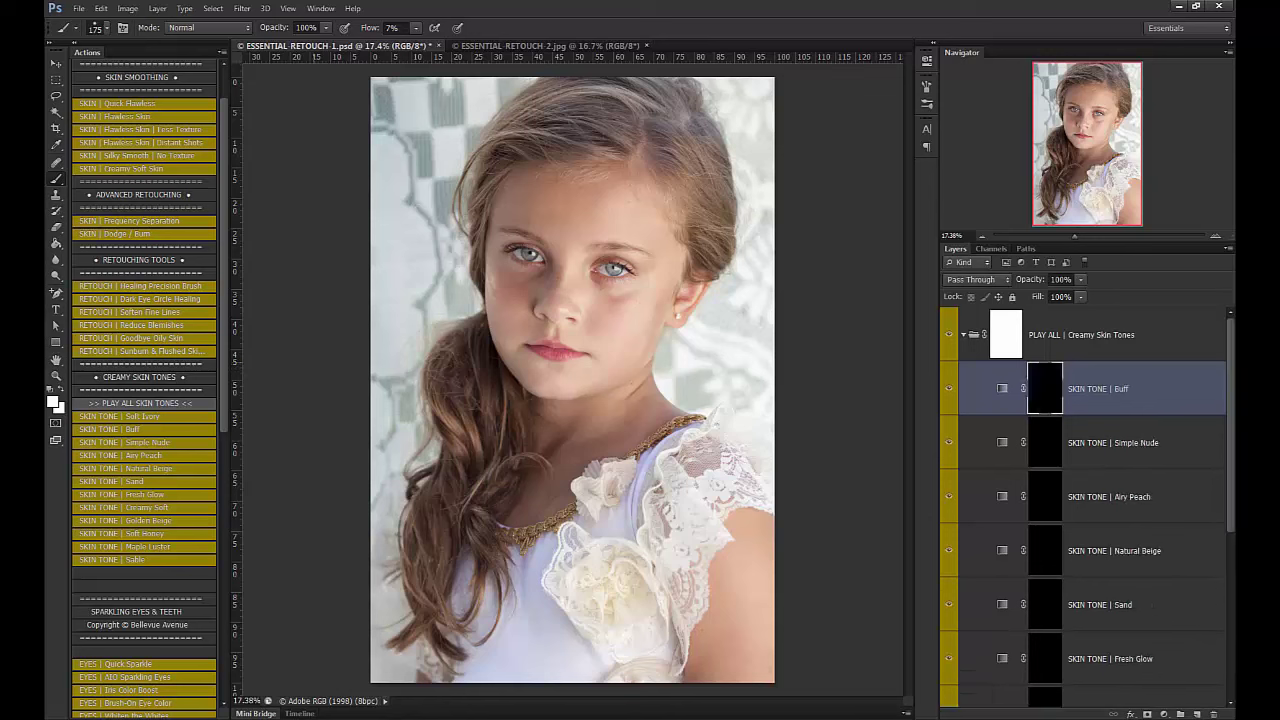
{"action": "key", "text": "Return"}
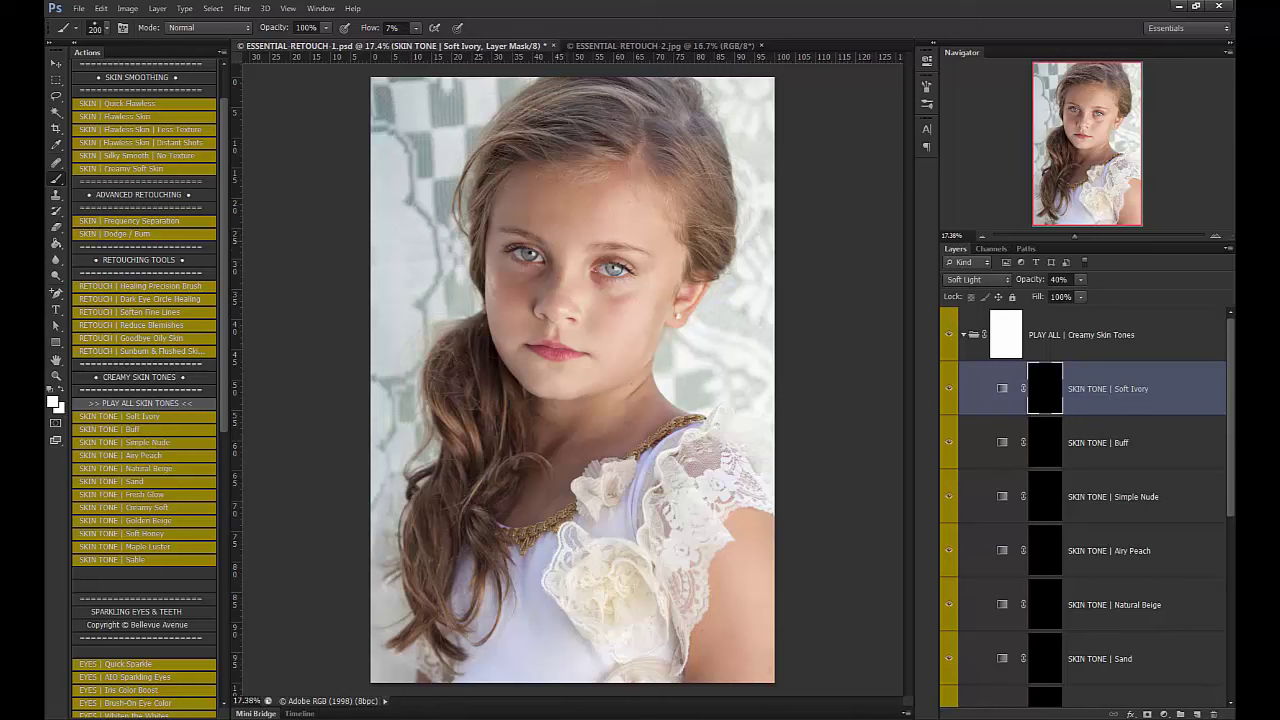
{"action": "key", "text": "bracketright"}
{"action": "key", "text": "bracketright"}
{"action": "left_click", "coordinate": [416, 28]}
{"action": "left_click_drag", "start_coordinate": [416, 45], "coordinate": [476, 45]}
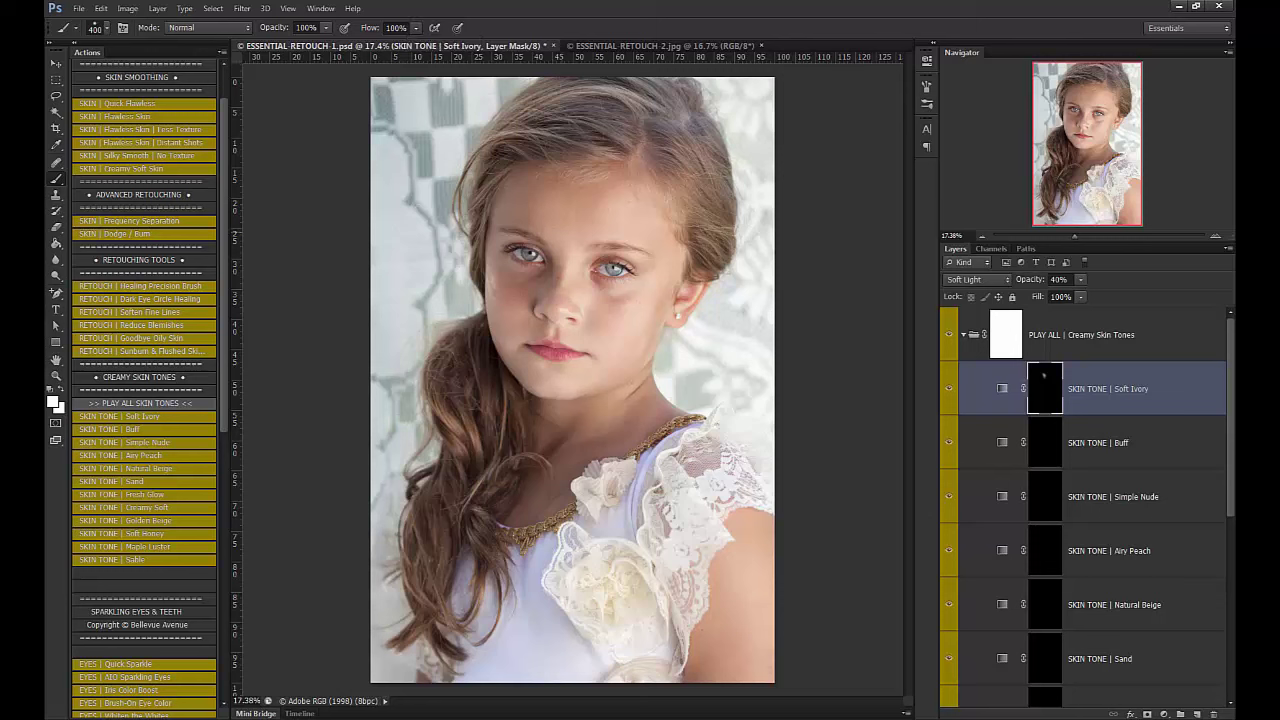
Step: Paint over the face, neck and arm in the SKIN TONE | Soft Ivory mask, enlarging the brush to 600 px for the arm
{"action": "mouse_move", "coordinate": [661, 280]}
{"action": "left_mouse_down"}
{"action": "mouse_move", "coordinate": [660, 302]}
{"action": "mouse_move", "coordinate": [598, 346]}
{"action": "mouse_move", "coordinate": [614, 308]}
{"action": "mouse_move", "coordinate": [522, 284]}
{"action": "left_mouse_up"}
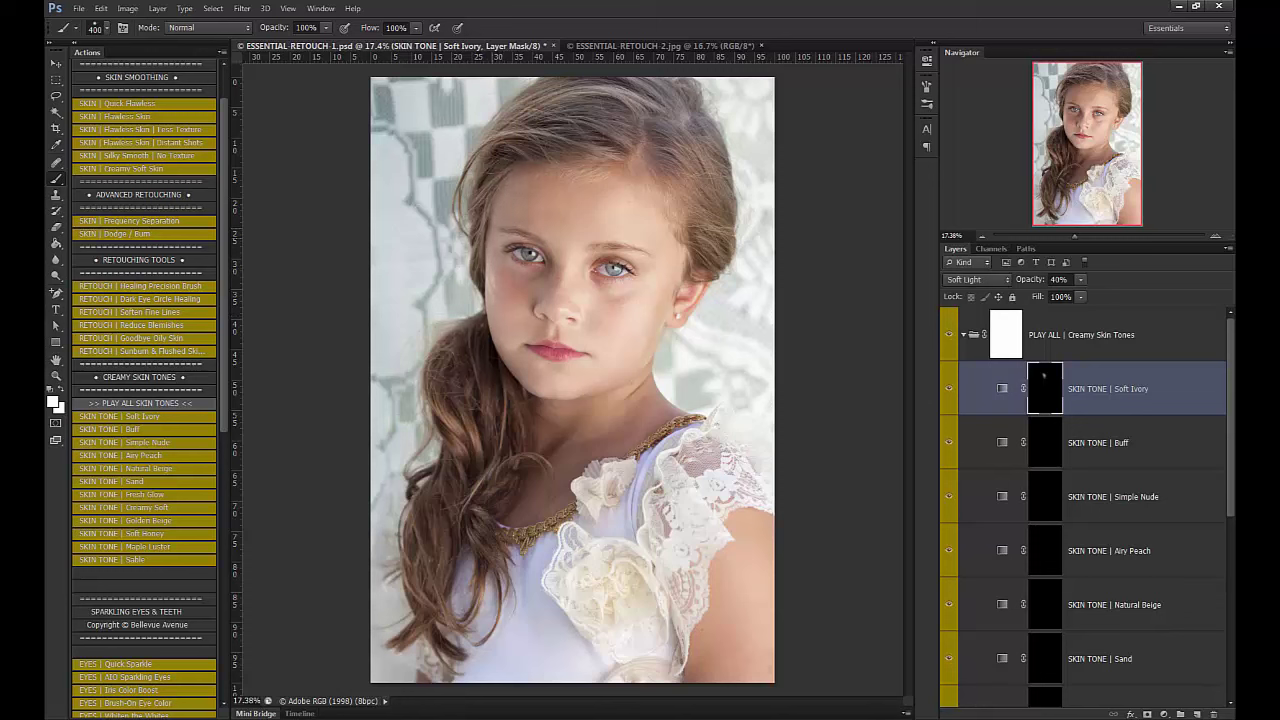
{"action": "mouse_move", "coordinate": [548, 470]}
{"action": "left_mouse_down"}
{"action": "mouse_move", "coordinate": [614, 448]}
{"action": "mouse_move", "coordinate": [640, 415]}
{"action": "mouse_move", "coordinate": [540, 440]}
{"action": "left_mouse_up"}
{"action": "key", "text": "]"}
{"action": "key", "text": "]"}
{"action": "mouse_move", "coordinate": [746, 545]}
{"action": "left_mouse_down"}
{"action": "mouse_move", "coordinate": [728, 608]}
{"action": "mouse_move", "coordinate": [757, 658]}
{"action": "mouse_move", "coordinate": [758, 640]}
{"action": "left_mouse_up"}
Step: Lower the Soft Ivory layer's opacity to 28% and toggle its visibility to compare the skin tone
{"action": "left_click", "coordinate": [1080, 296]}
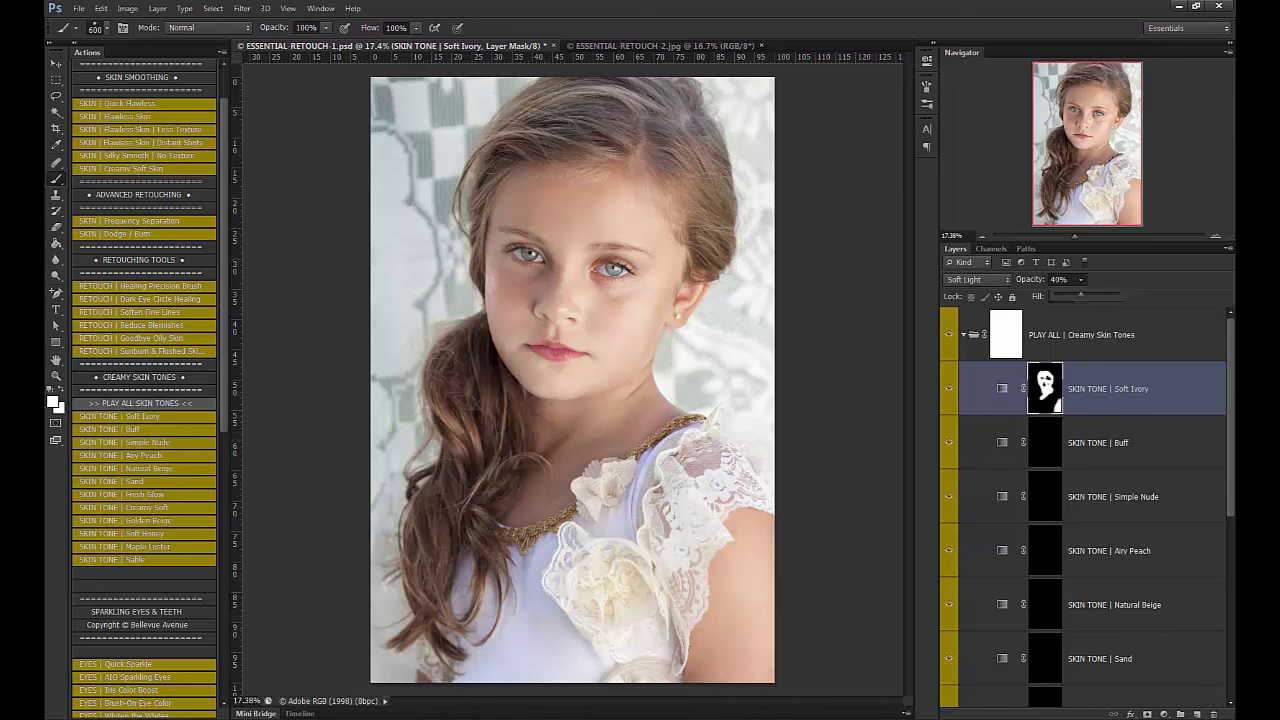
{"action": "left_click_drag", "start_coordinate": [1080, 296], "coordinate": [1075, 296]}
{"action": "left_click", "coordinate": [949, 388]}
{"action": "left_click", "coordinate": [949, 388]}
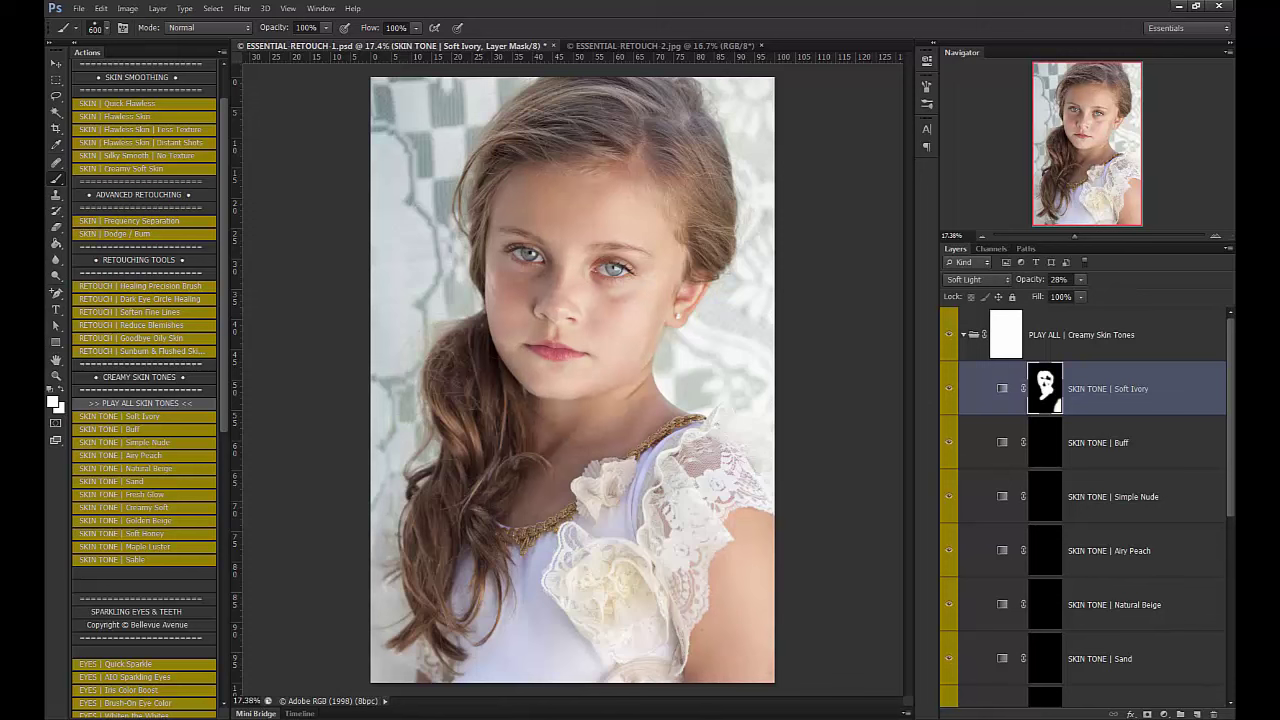
{"action": "left_click", "coordinate": [949, 388]}
{"action": "key", "text": "ctrl+comma"}
{"action": "key", "text": "ctrl+comma"}
{"action": "key", "text": "ctrl+comma"}
Step: Collapse and hide the PLAY ALL | Creamy Skin Tones group, and delete it
{"action": "left_click", "coordinate": [963, 335]}
{"action": "left_click", "coordinate": [949, 335]}
{"action": "left_click_drag", "start_coordinate": [1090, 345], "coordinate": [1212, 704]}
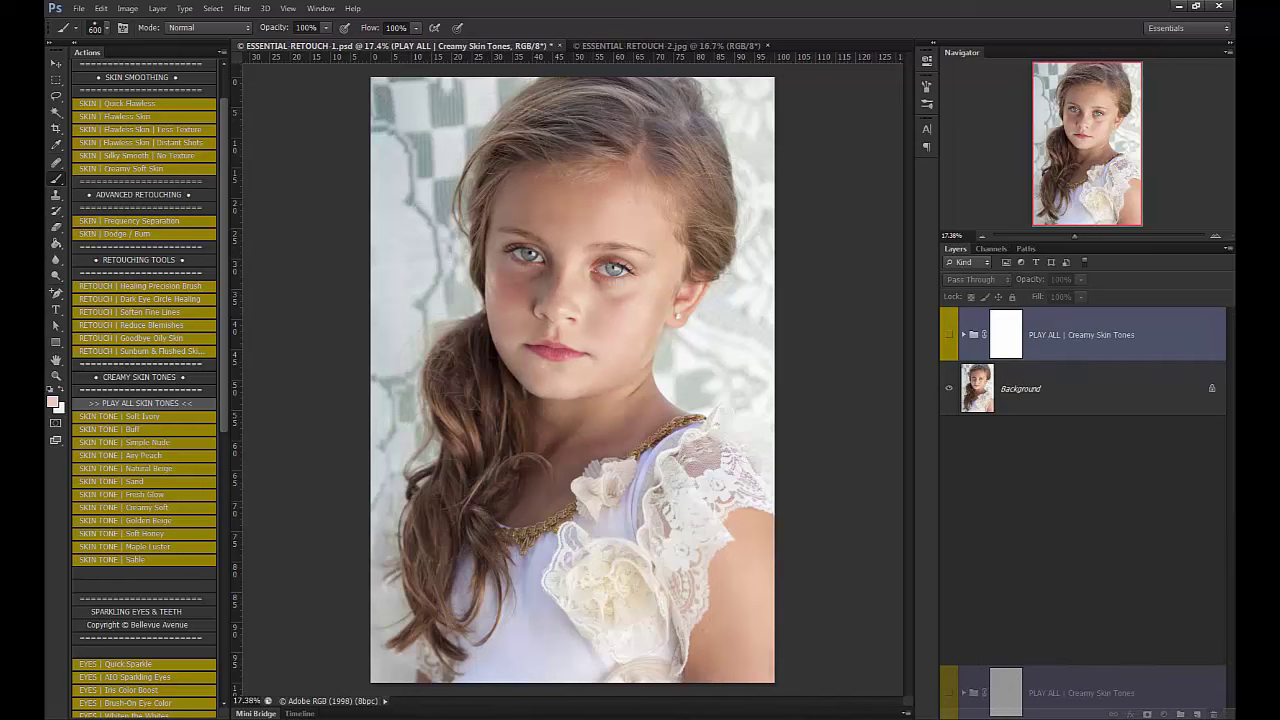
{"action": "left_click_drag", "start_coordinate": [1080, 693], "coordinate": [1213, 713]}
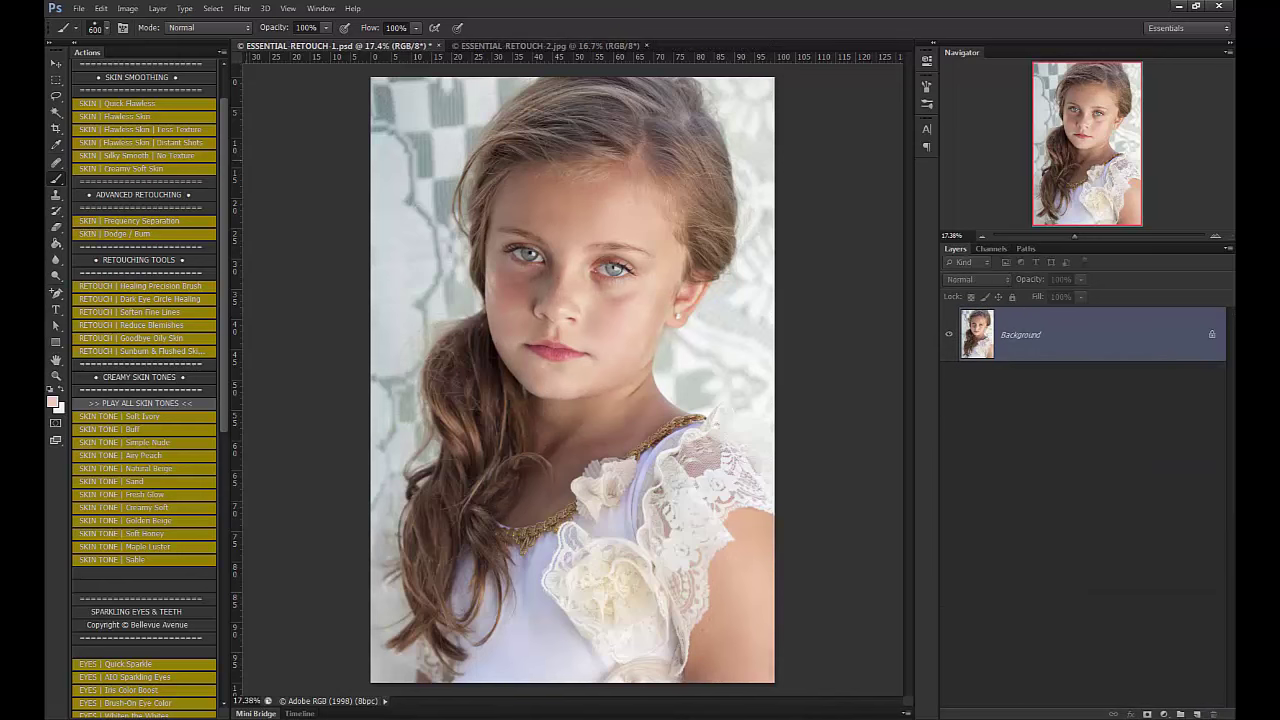
Step: Run the EYES | Quick Sparkle action and paint both irises in the group's mask
{"action": "scroll", "coordinate": [145, 390], "scroll_direction": "down", "scroll_amount": 2}
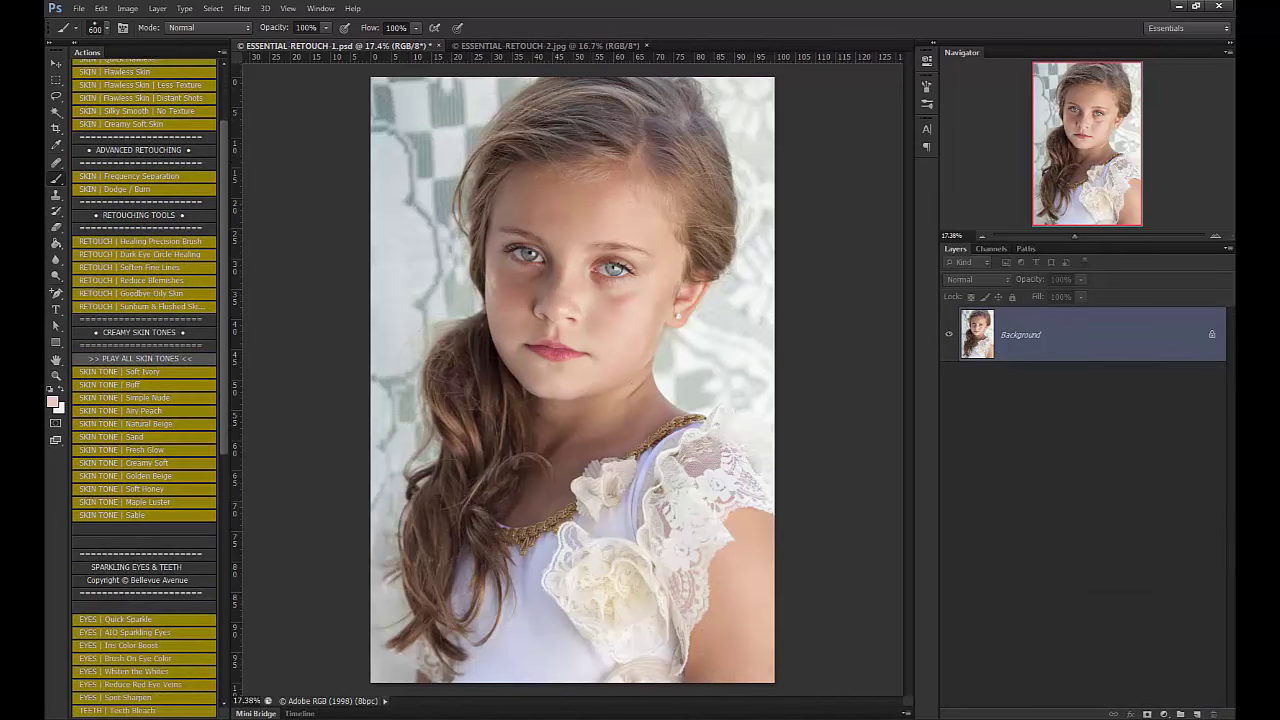
{"action": "scroll", "coordinate": [145, 390], "scroll_direction": "down", "scroll_amount": 8}
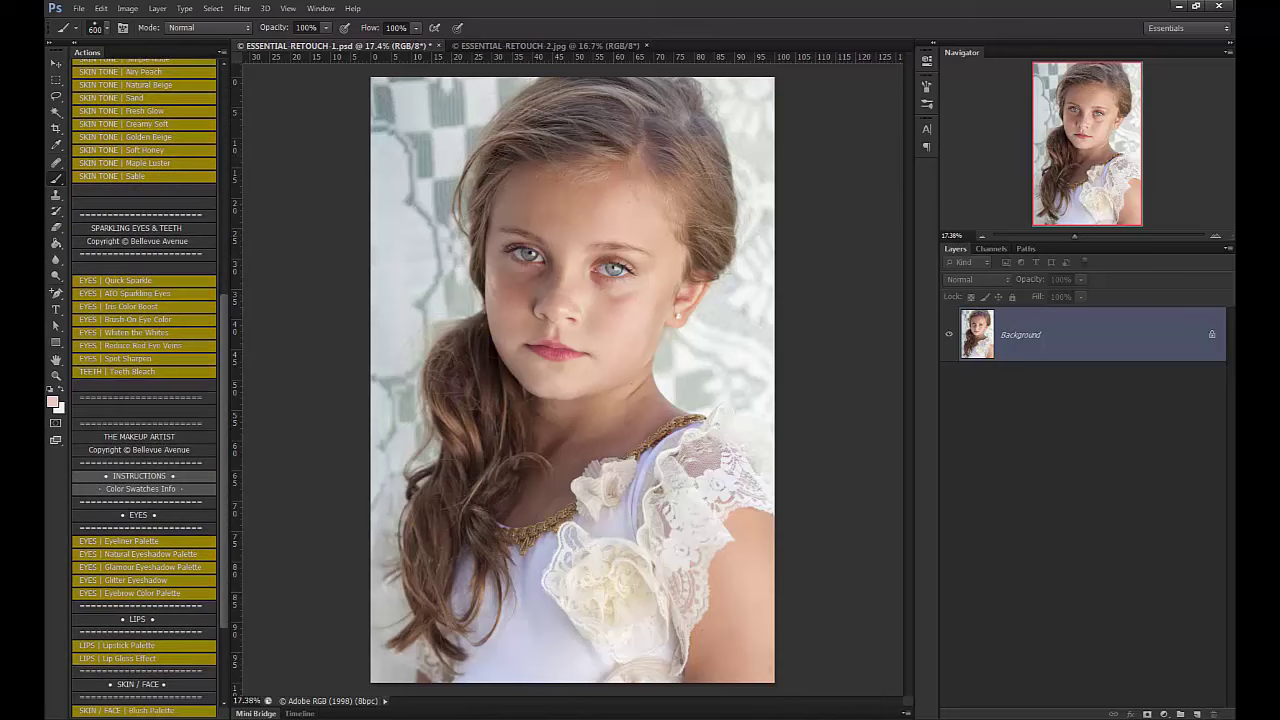
{"action": "scroll", "coordinate": [145, 390], "scroll_direction": "down", "scroll_amount": 1}
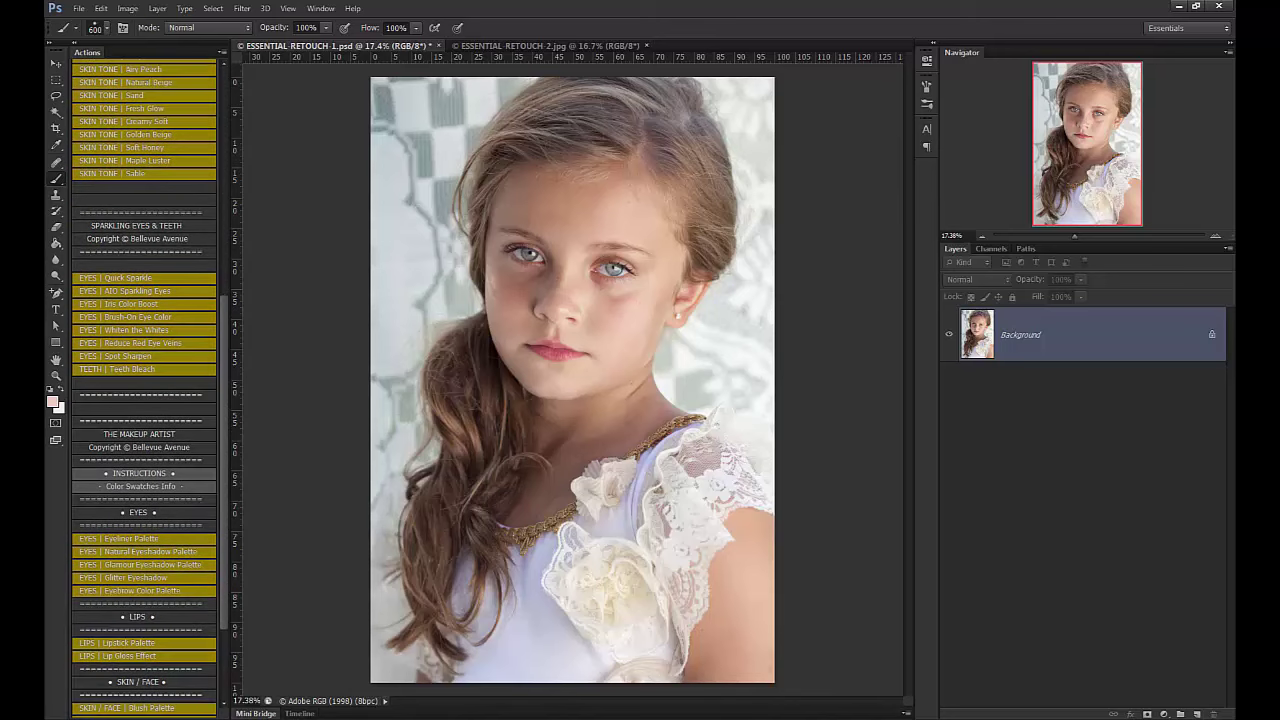
{"action": "left_click", "coordinate": [116, 278]}
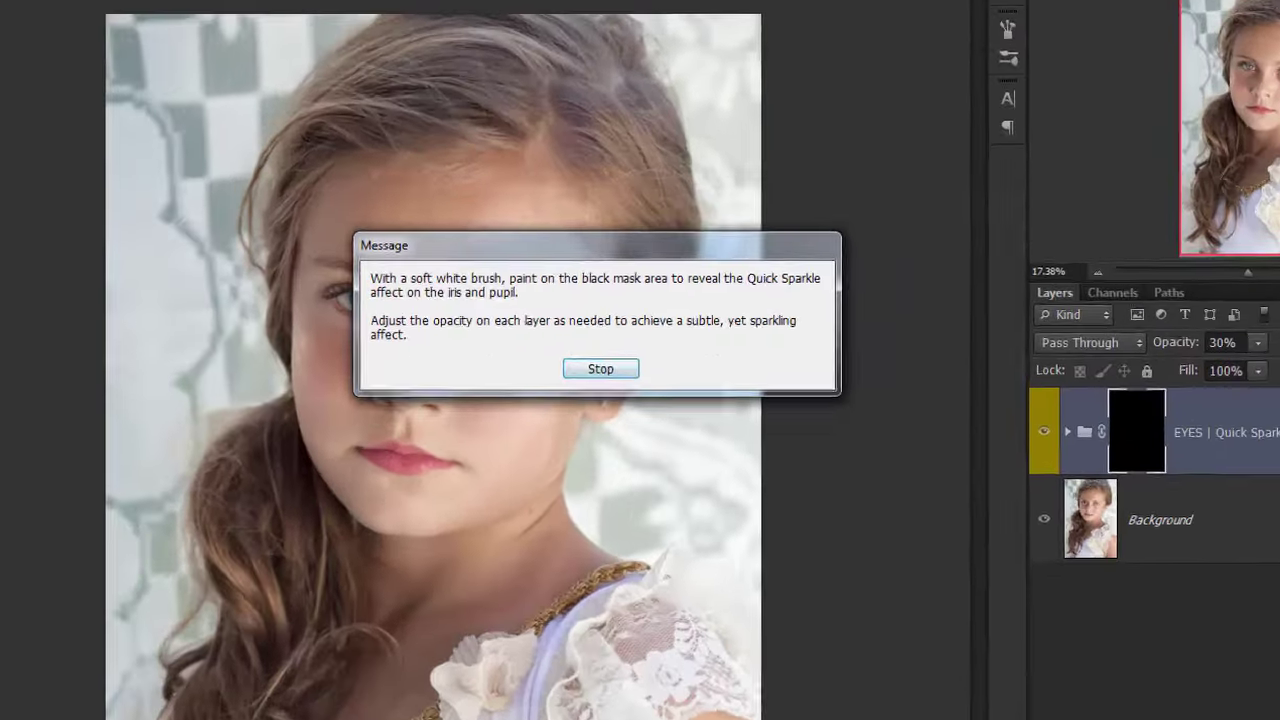
{"action": "key", "text": "Return"}
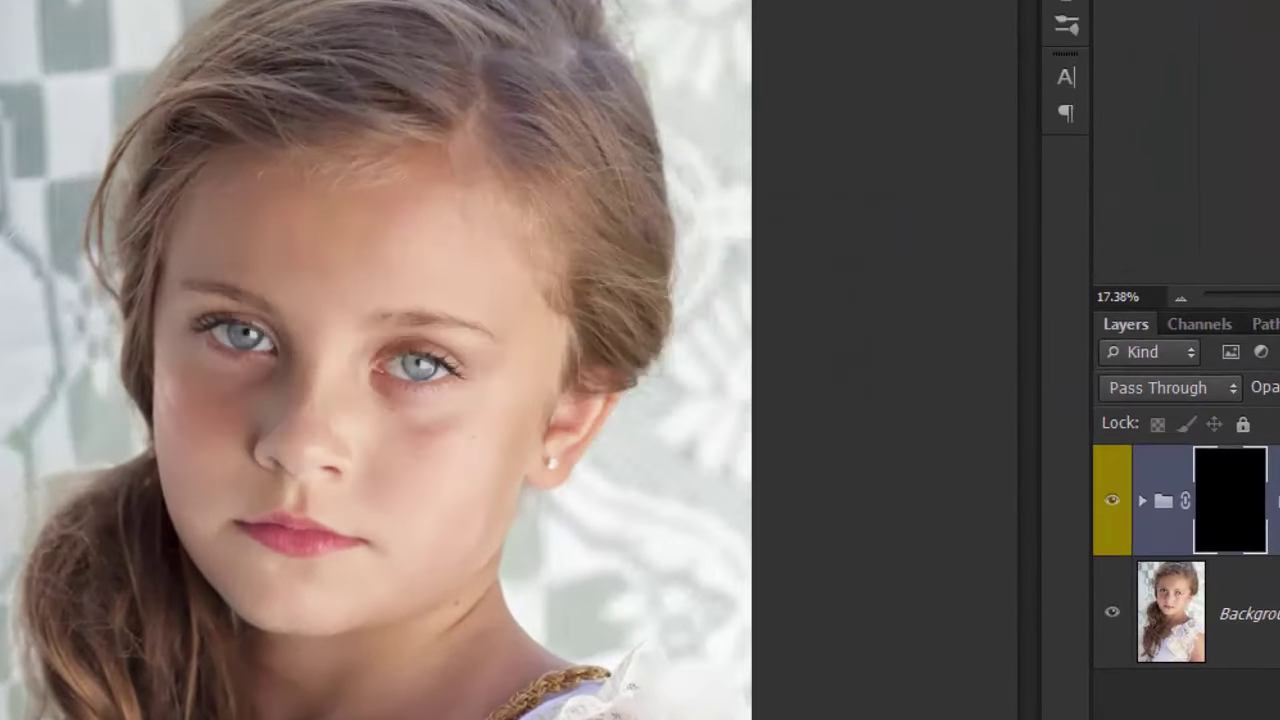
{"action": "left_click", "coordinate": [243, 336]}
{"action": "left_click", "coordinate": [417, 368]}
Step: Toggle the Quick Sparkle group's visibility to compare the eyes, and delete the group
{"action": "left_click", "coordinate": [1112, 500]}
{"action": "key", "text": "ctrl+comma"}
{"action": "key", "text": "Delete"}
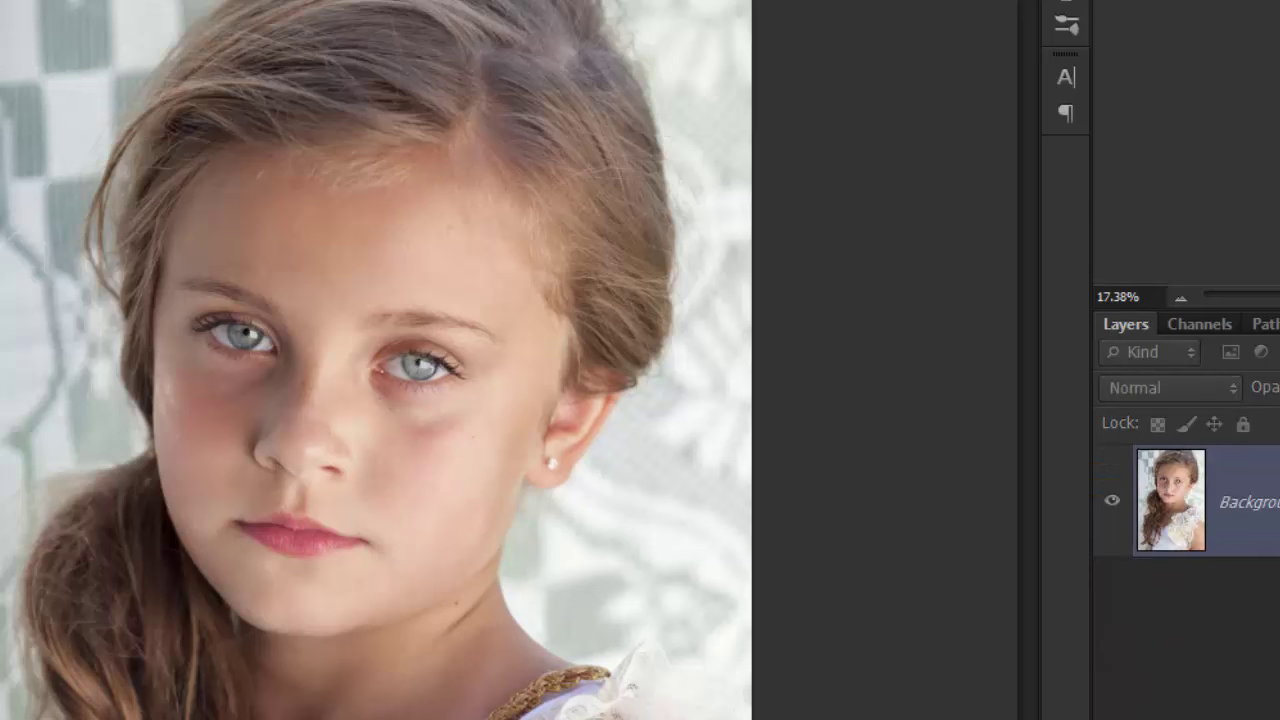
Step: Run the EYES | AIO Sparkling Eyes action and enhance the eyes through its individual layer masks, including the Linear Dodge and brightness layers
{"action": "key", "text": "F2"}
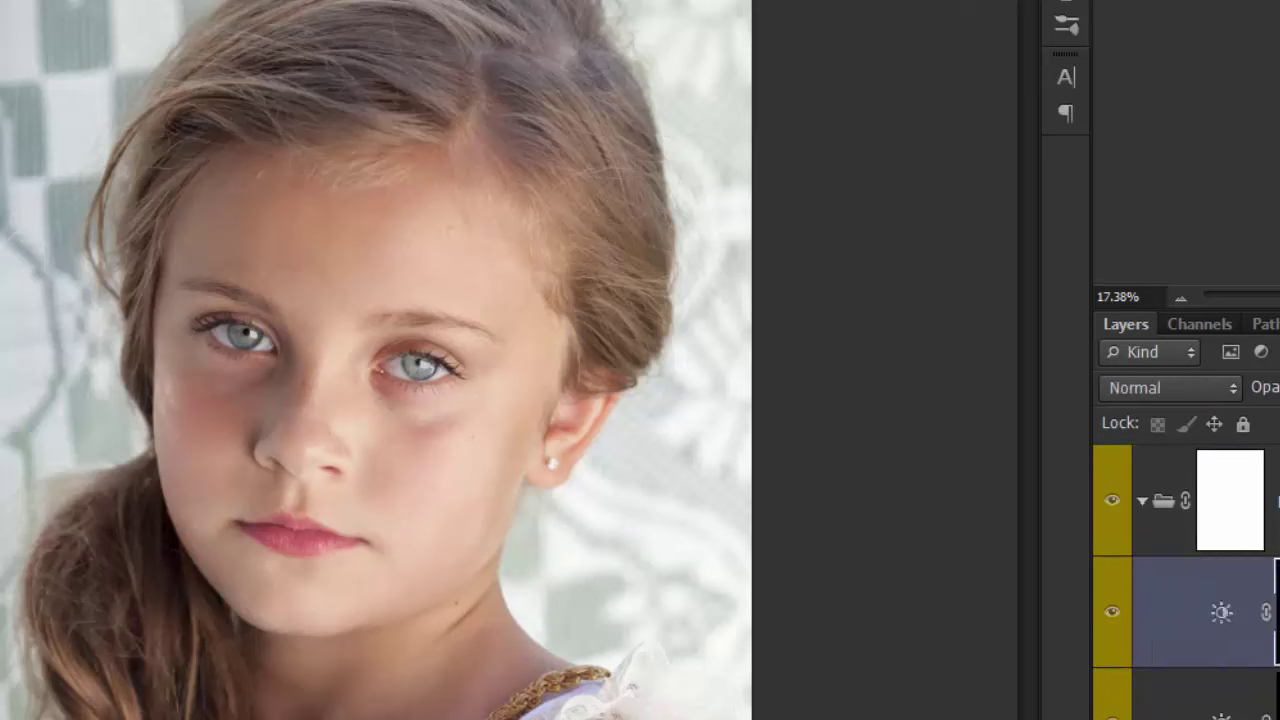
{"action": "key", "text": "Return"}
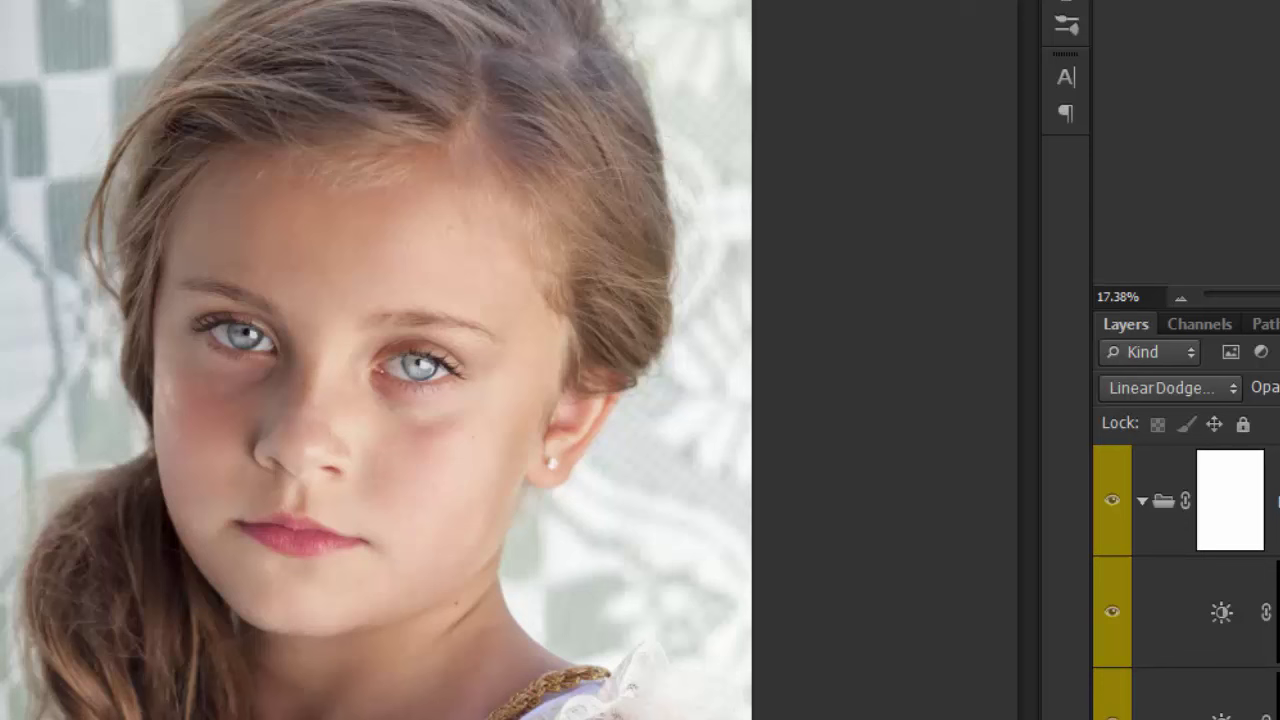
{"action": "key", "text": "alt+shift+c"}
{"action": "left_click", "coordinate": [1270, 703]}
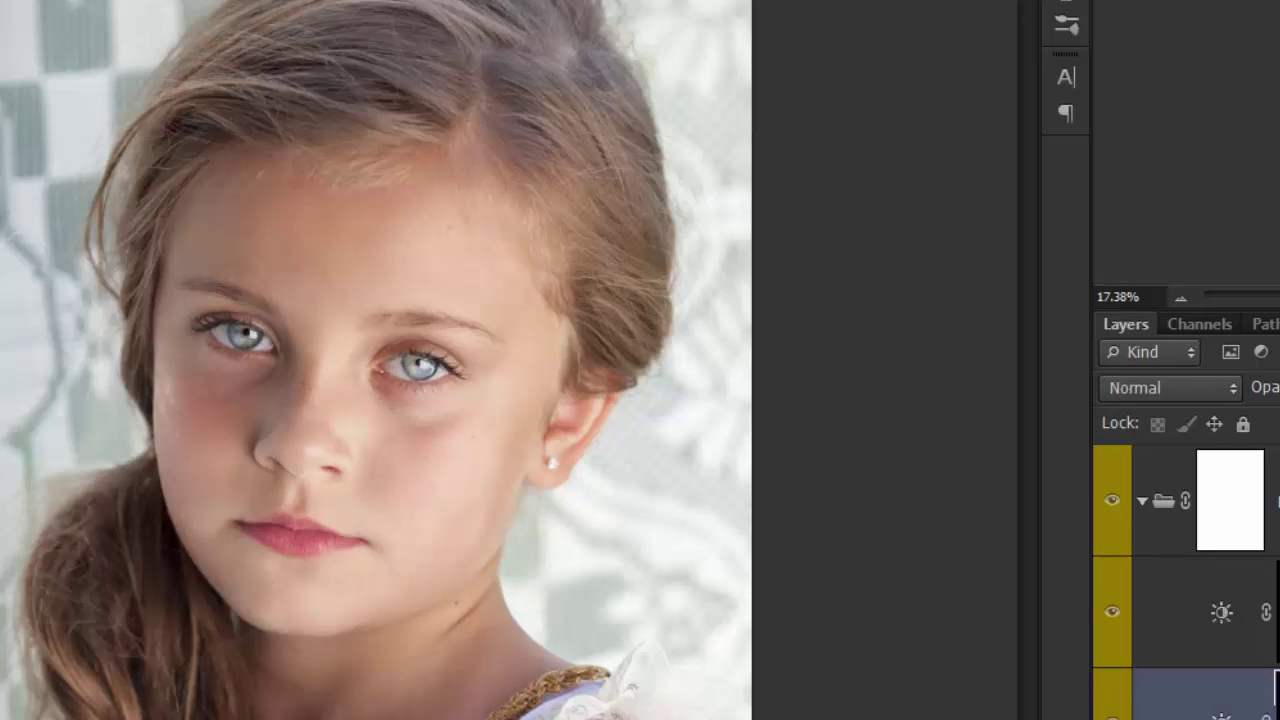
{"action": "left_click", "coordinate": [1272, 612]}
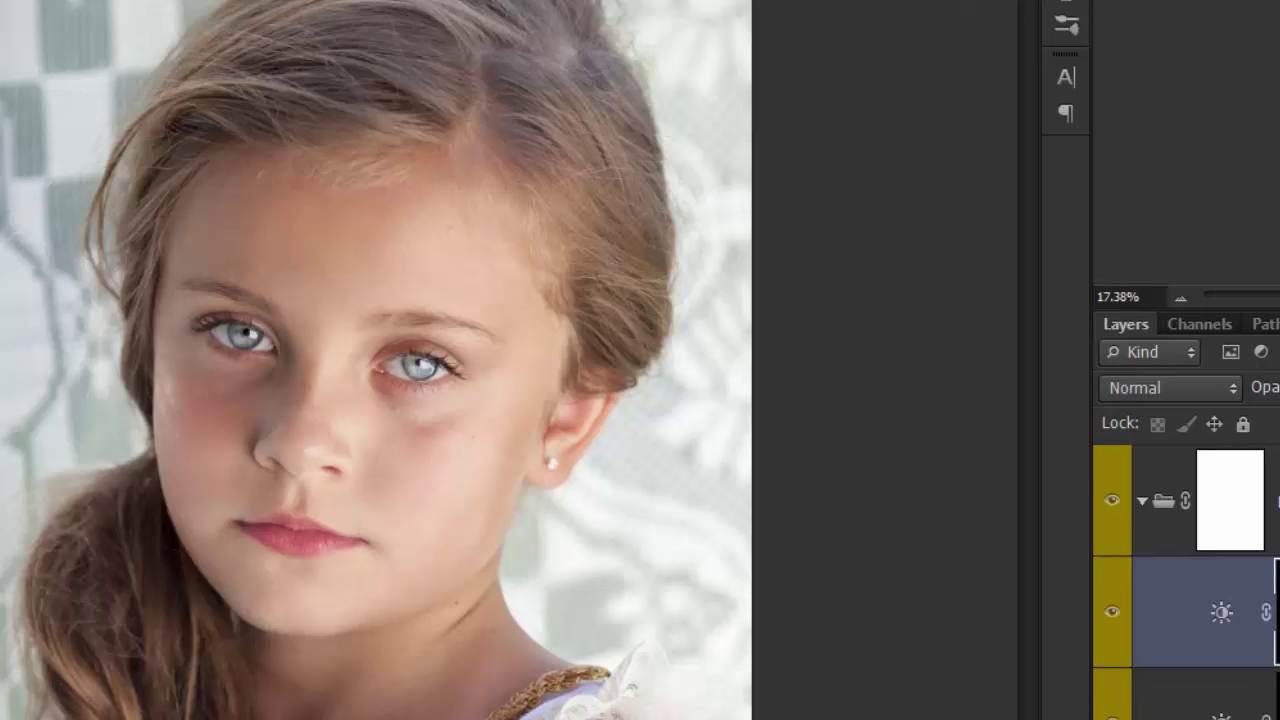
Step: Collapse the AIO Sparkling Eyes group, toggle its visibility to compare the eyes, and delete it
{"action": "left_click", "coordinate": [1142, 500]}
{"action": "left_click", "coordinate": [1112, 501]}
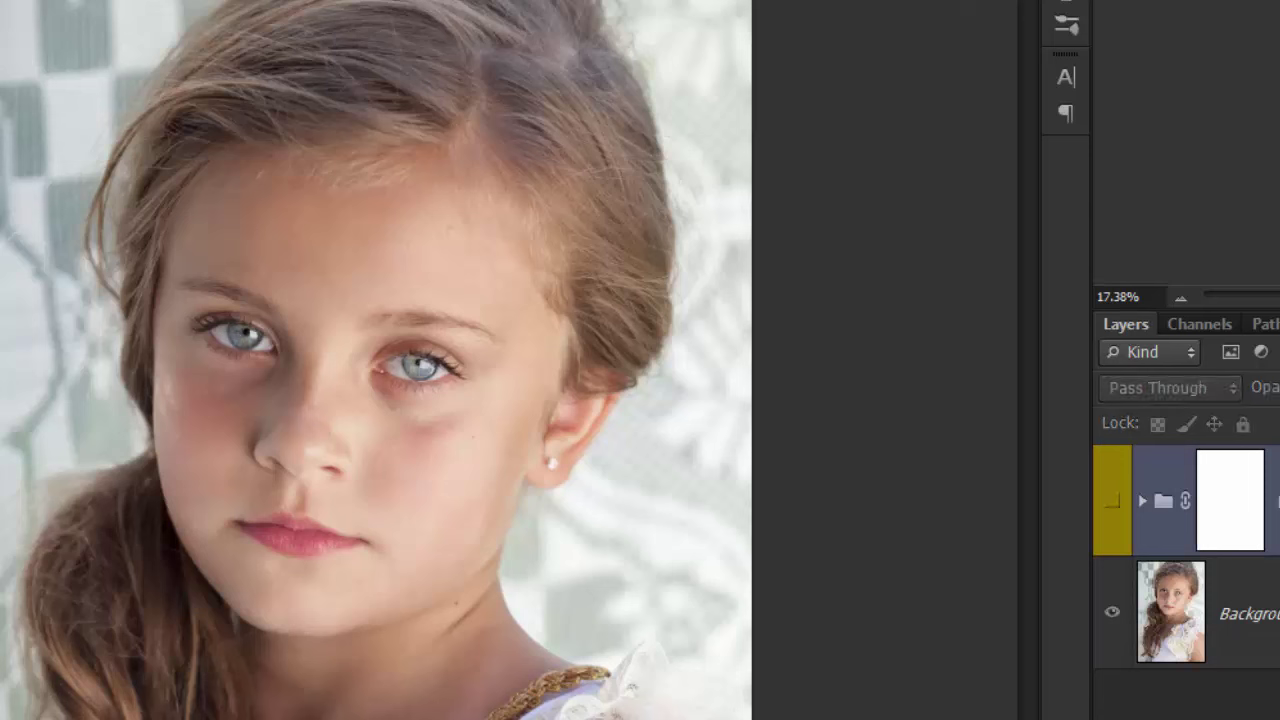
{"action": "left_click", "coordinate": [1112, 501]}
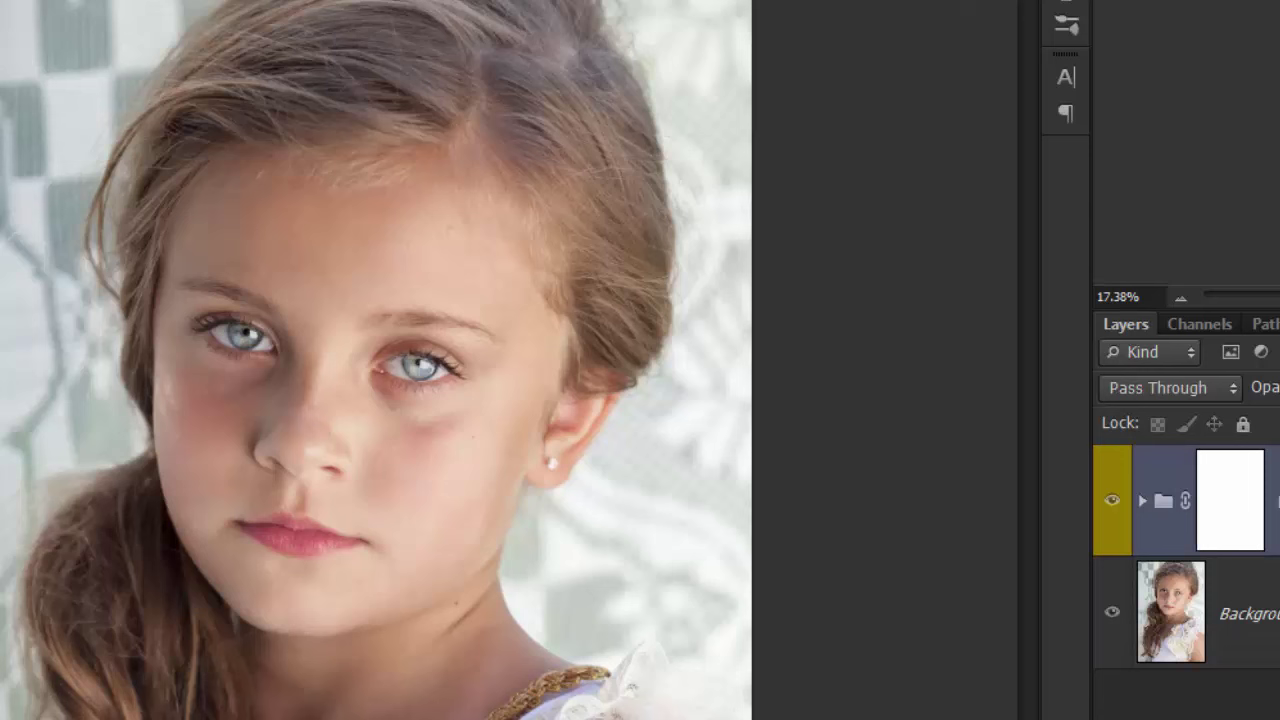
{"action": "key", "text": "Delete"}
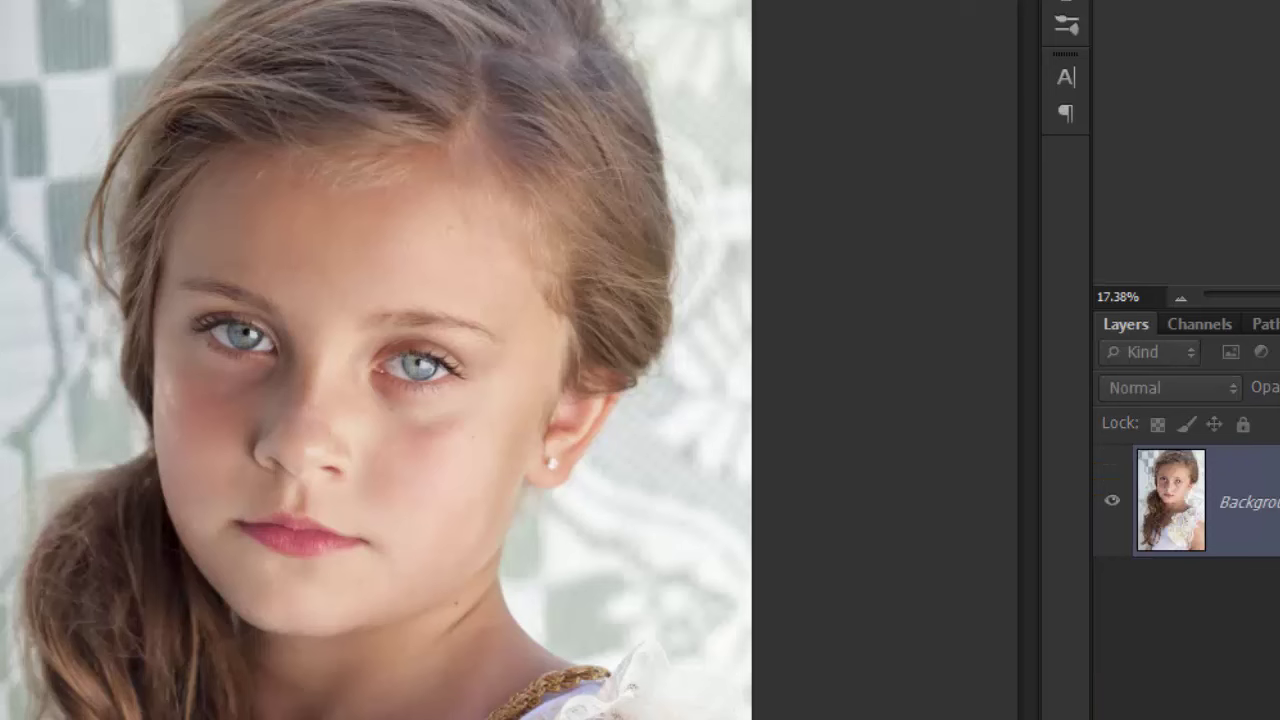
Step: Try the EYES | Iris Color Boost effect on the eyes, comparing it with the original, and delete its layer
{"action": "key", "text": "Return"}
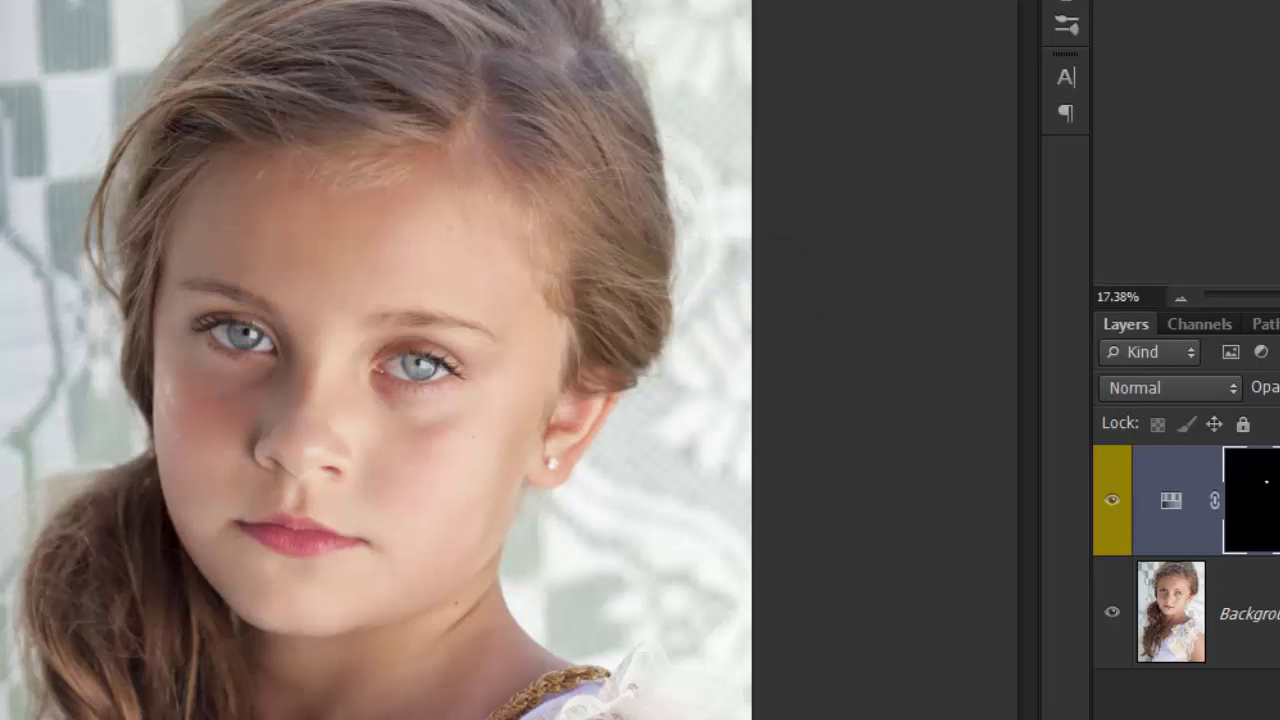
{"action": "left_click", "coordinate": [1112, 500]}
{"action": "key", "text": "ctrl+comma"}
{"action": "key", "text": "Delete"}
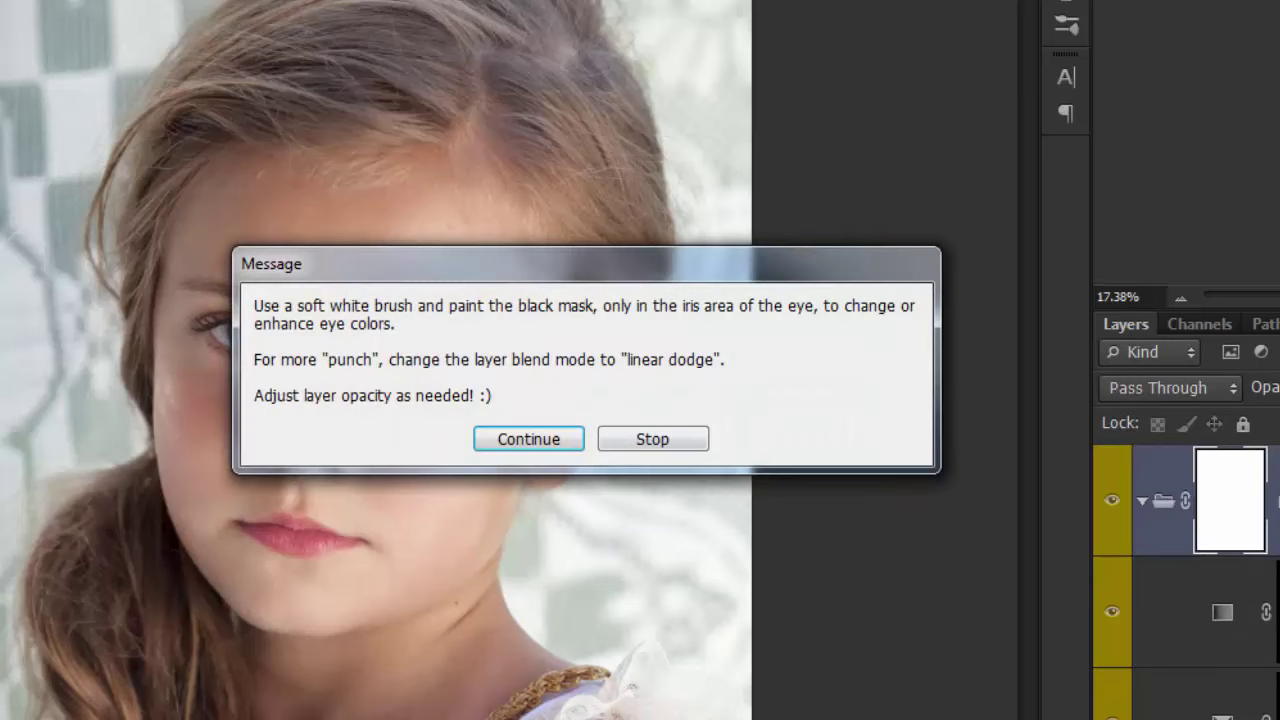
Step: Run the EYES | Brush-On Eye Color action and try blue, teal and green irises, hiding each colour layer before using the next
{"action": "key", "text": "Return"}
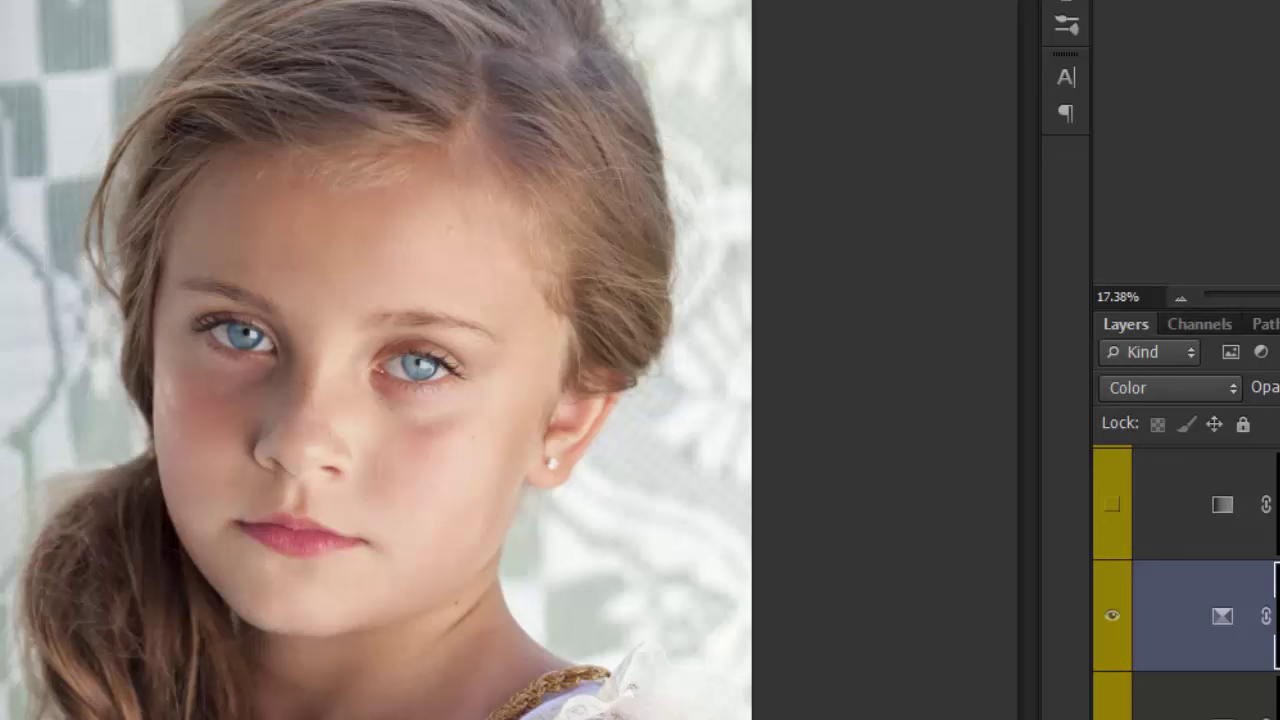
{"action": "key", "text": "ctrl+comma"}
{"action": "key", "text": "alt+bracketleft"}
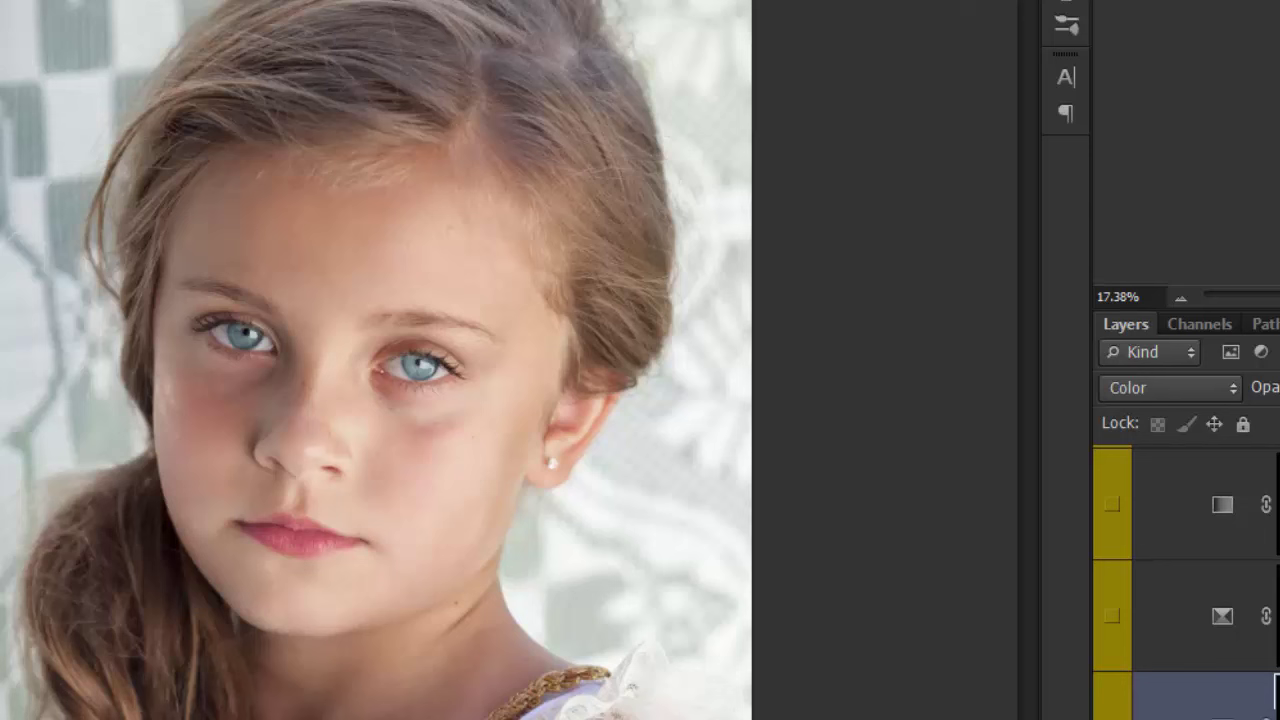
{"action": "left_click", "coordinate": [1112, 719]}
{"action": "left_click", "coordinate": [1200, 719]}
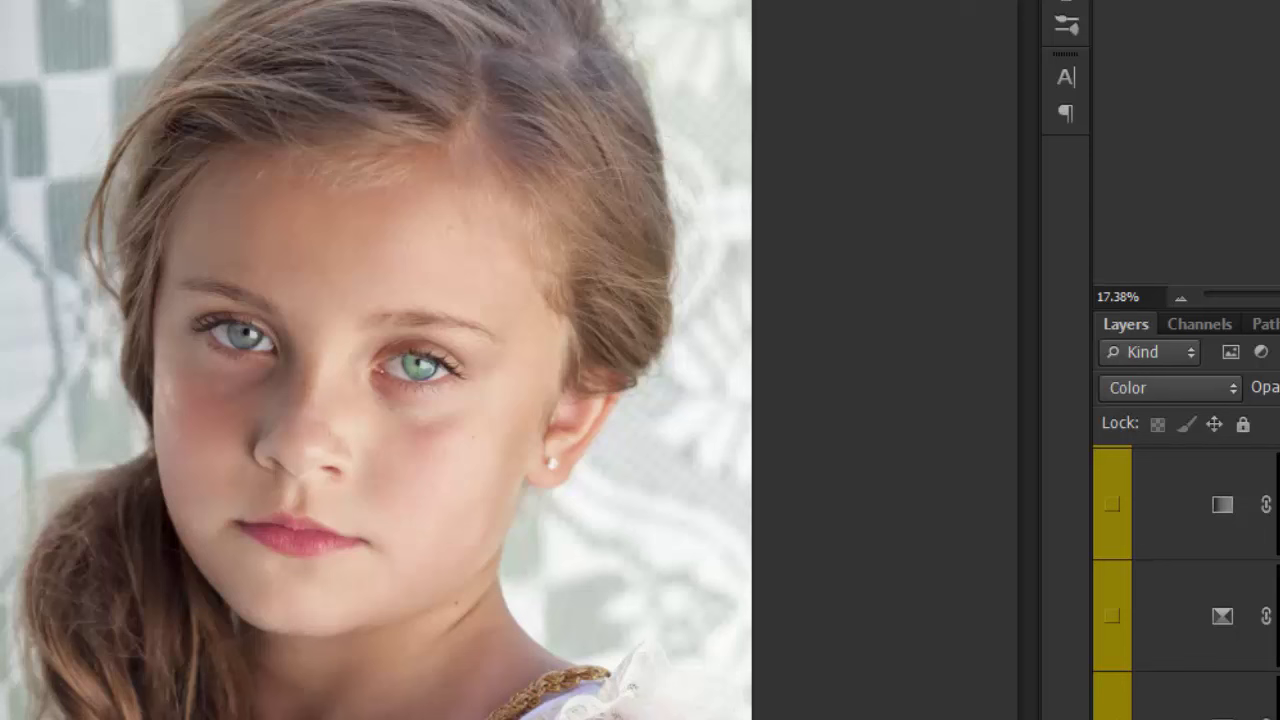
Step: Hide the green eye-colour layer and paint both irises amber brown in the mask of another colour layer
{"action": "left_click", "coordinate": [1112, 719]}
{"action": "left_click", "coordinate": [1200, 719]}
{"action": "left_click_drag", "start_coordinate": [408, 370], "coordinate": [427, 368]}
{"action": "mouse_move", "coordinate": [240, 328]}
{"action": "left_mouse_down"}
{"action": "mouse_move", "coordinate": [239, 340]}
{"action": "mouse_move", "coordinate": [252, 336]}
{"action": "left_mouse_up"}
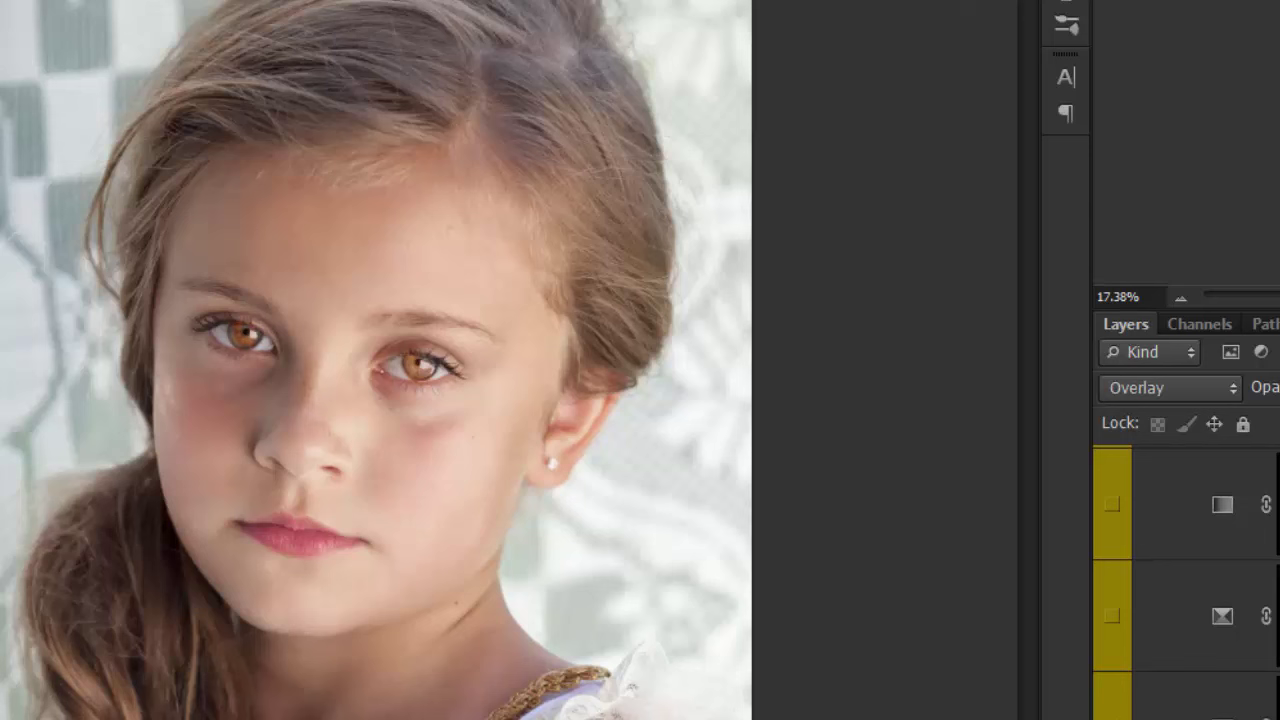
Step: Apply the violet eye colour in Color blend mode and toggle the layer's visibility to compare it
{"action": "key", "text": "shift+alt+c"}
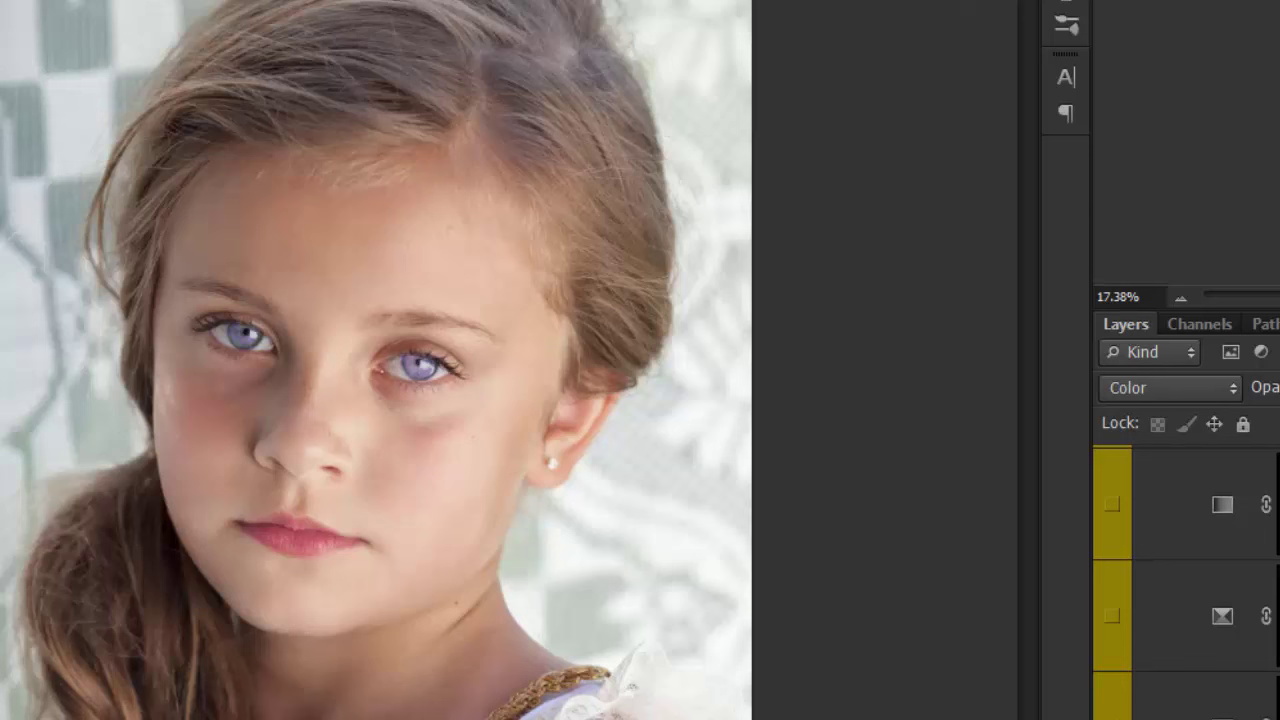
{"action": "key", "text": "ctrl+comma"}
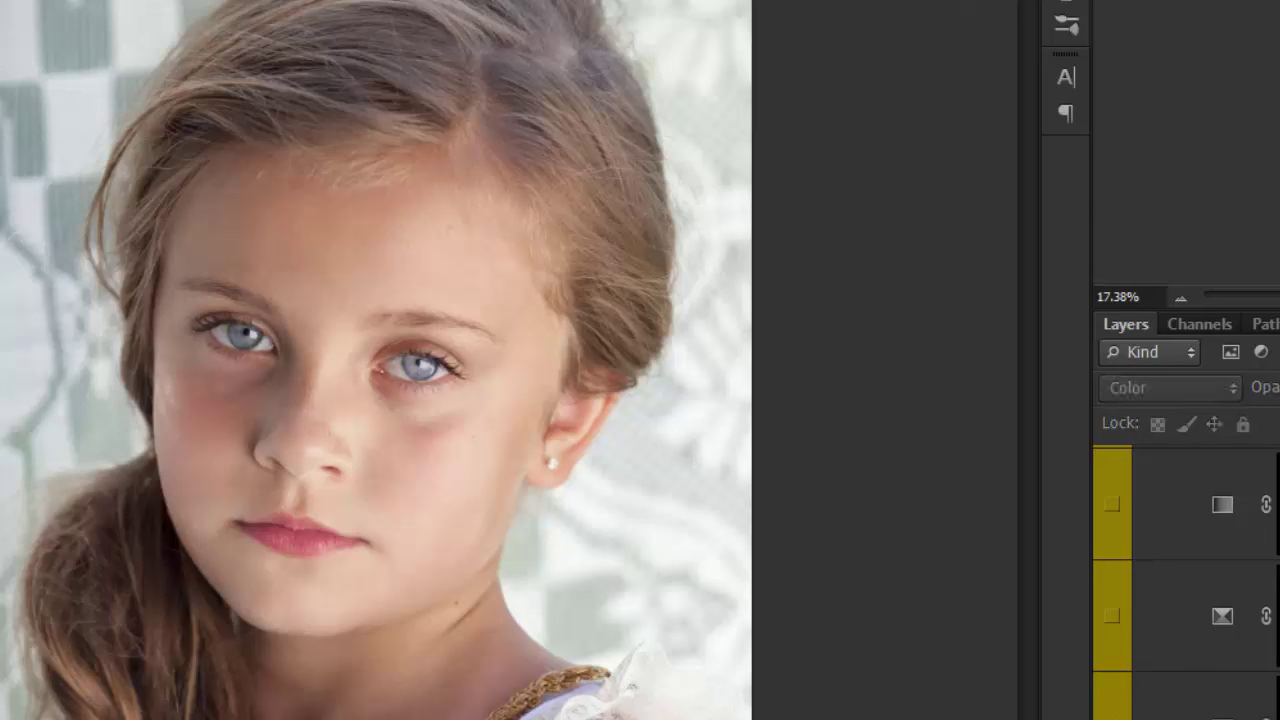
{"action": "key", "text": "ctrl+comma"}
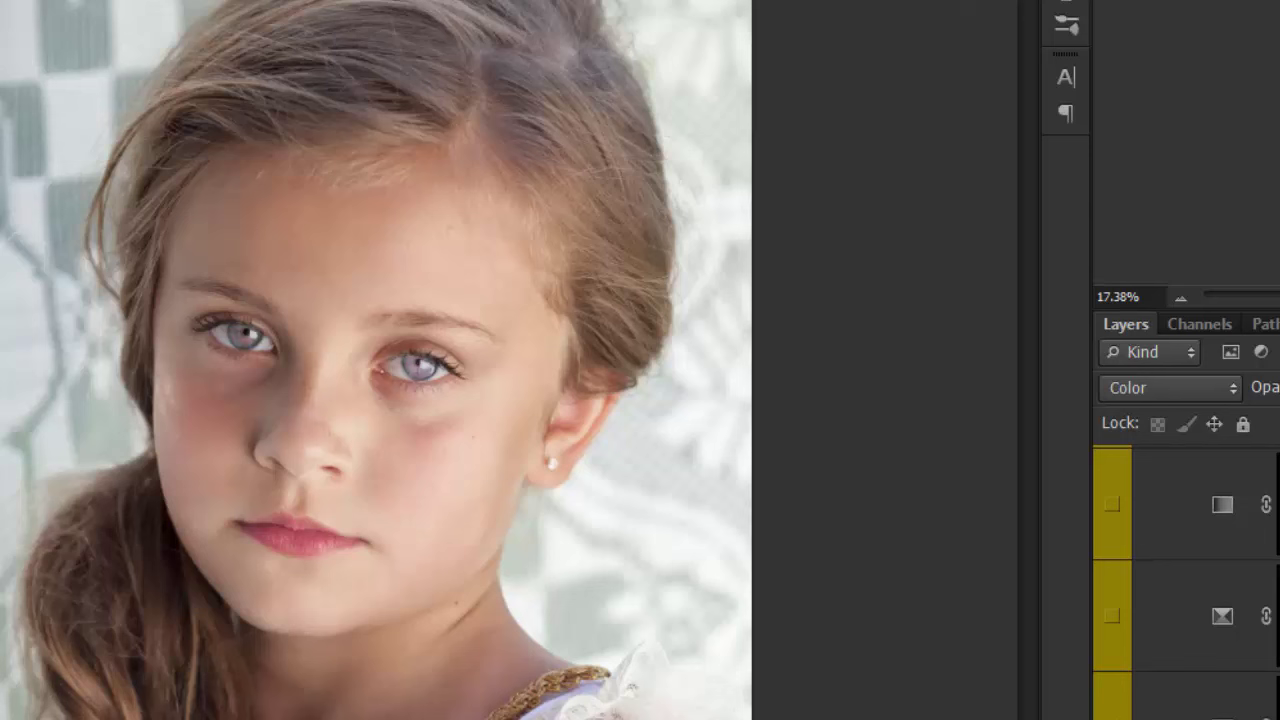
Step: Discard the eye-colour group and brush the EYES | Whiten the Whites effect onto the whites of both eyes
{"action": "scroll", "coordinate": [1186, 580], "scroll_direction": "up", "scroll_amount": 2}
{"action": "left_click", "coordinate": [1270, 500]}
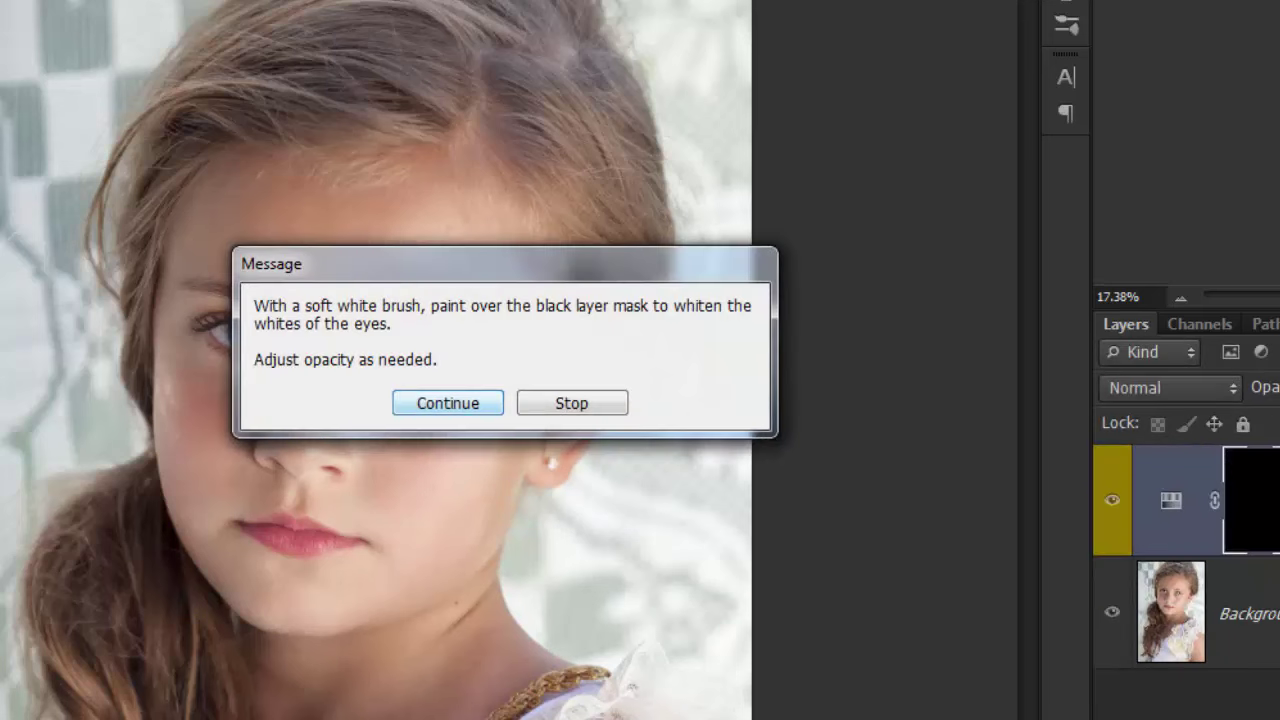
{"action": "key", "text": "Return"}
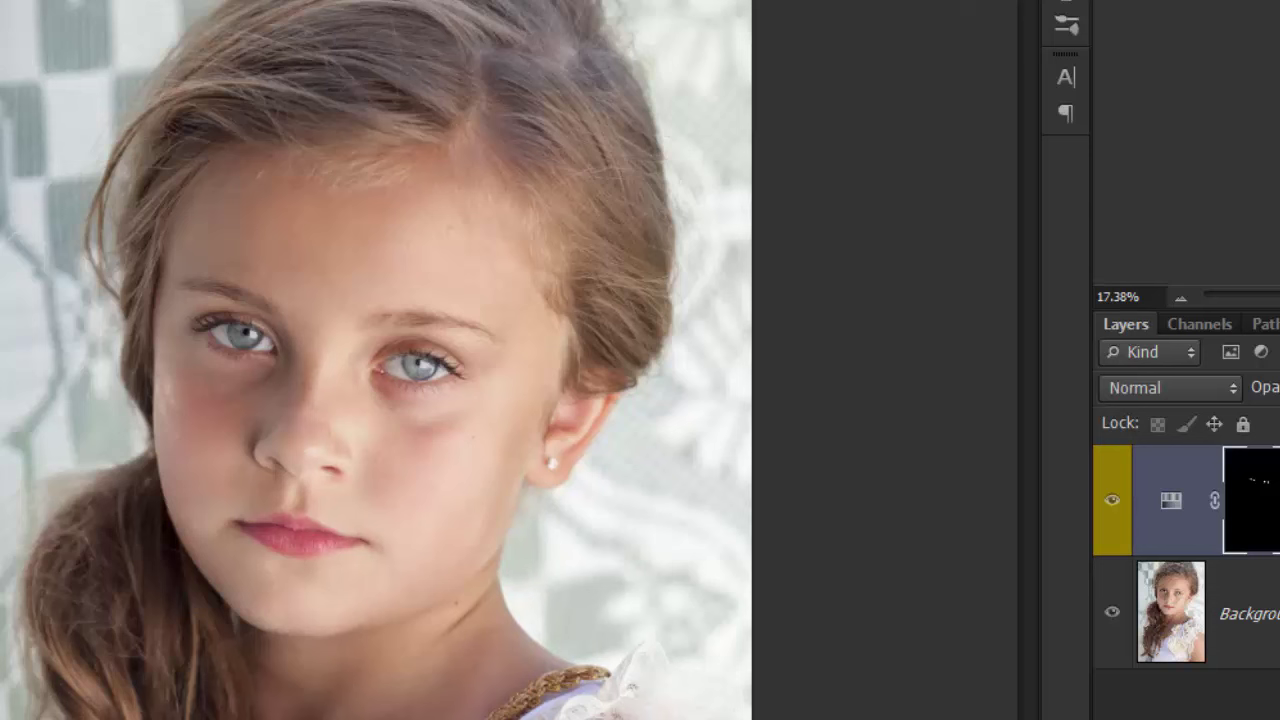
Step: Merge the eye-whitening layer down, brush the EYES | Reduce Red Eye Veins effect over the eye's red veins and toggle its visibility to compare
{"action": "key", "text": "ctrl+e"}
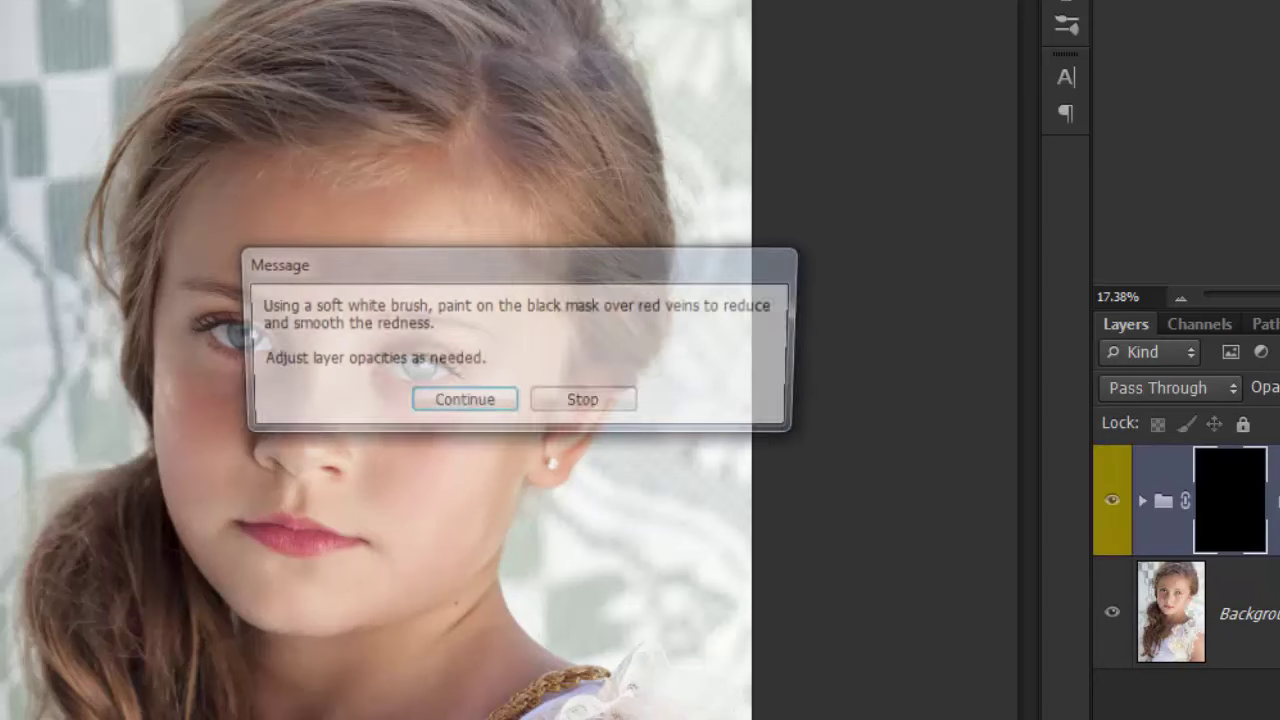
{"action": "key", "text": "Return"}
{"action": "key", "text": "ctrl+plus"}
{"action": "key", "text": "ctrl+plus"}
{"action": "key", "text": "ctrl+plus"}
{"action": "key", "text": "ctrl+plus"}
{"action": "key", "text": "ctrl+plus"}
{"action": "key", "text": "ctrl+plus"}
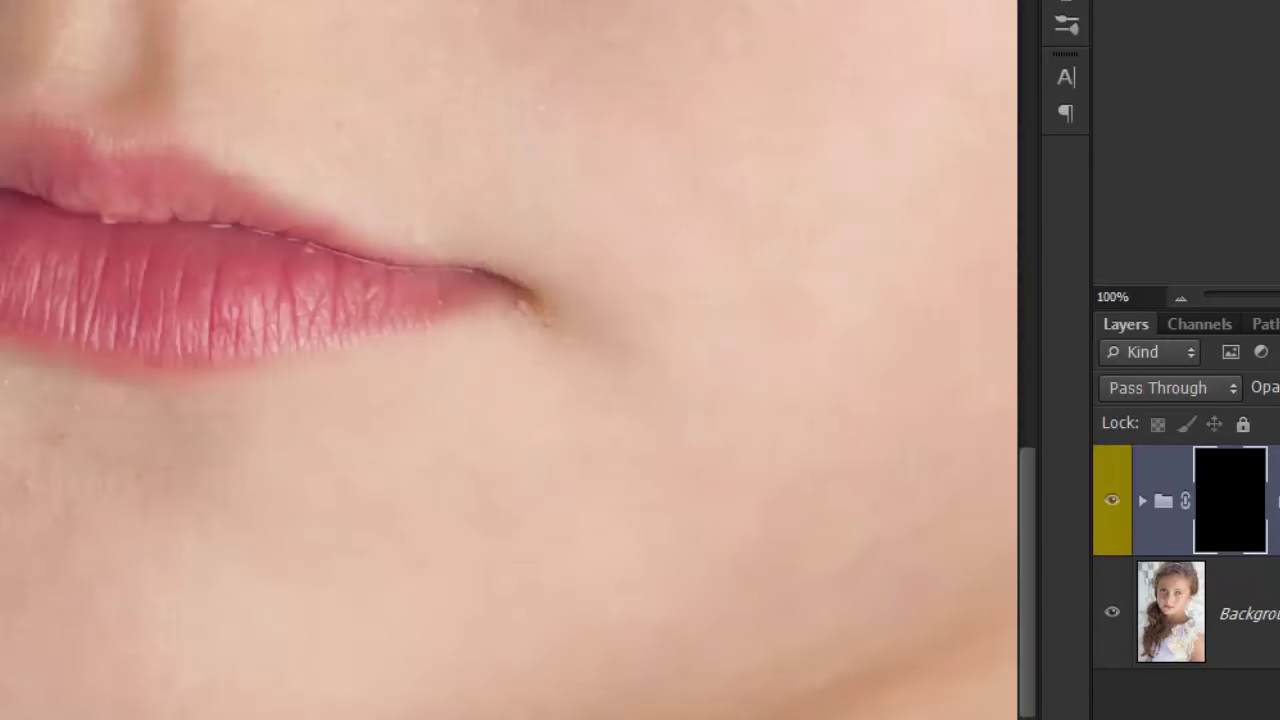
{"action": "left_click_drag", "start_coordinate": [1279, 135], "coordinate": [1279, 84]}
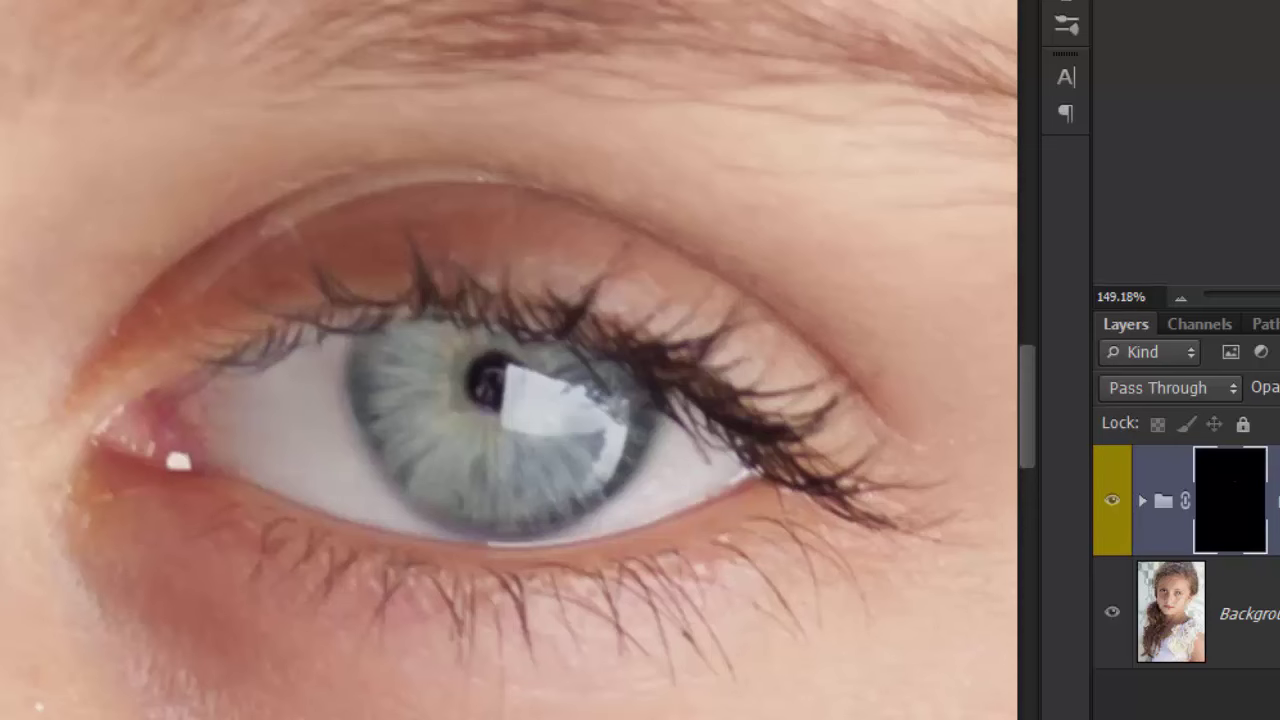
{"action": "scroll", "coordinate": [460, 450], "scroll_direction": "down", "scroll_amount": 15}
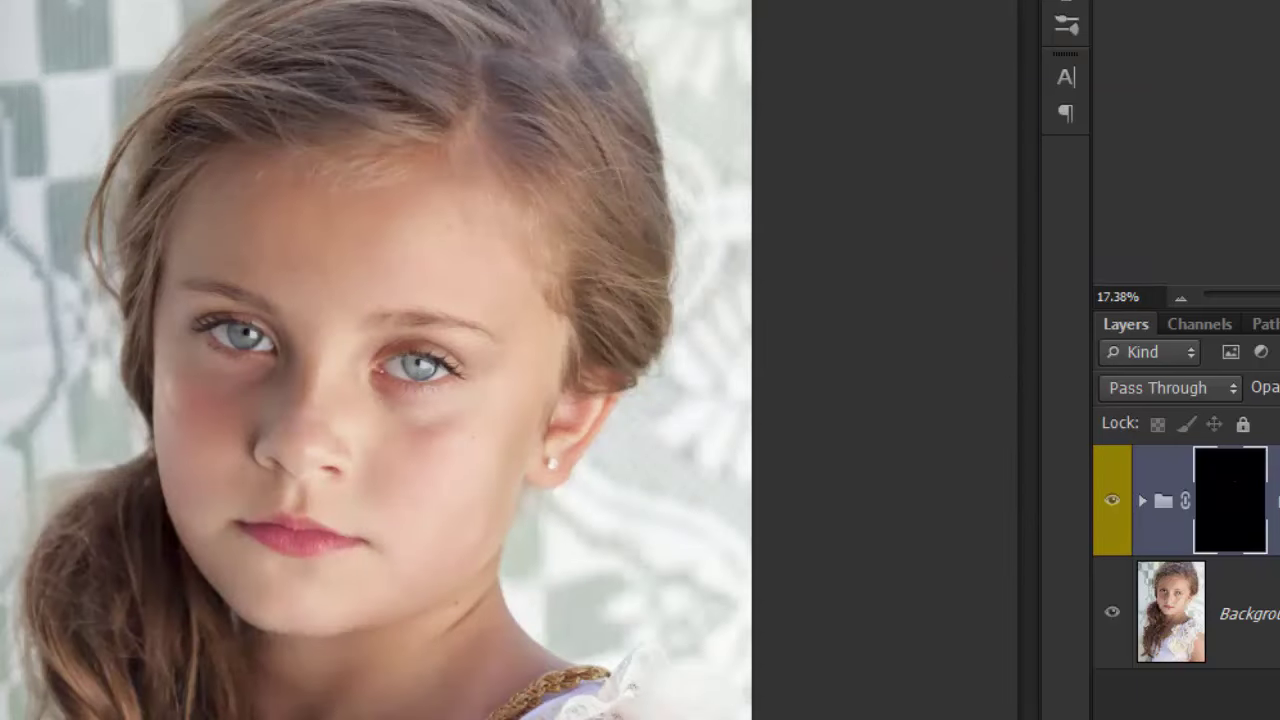
{"action": "left_click", "coordinate": [1112, 500]}
{"action": "left_click", "coordinate": [1112, 500]}
Step: Flatten the vein reduction, run the EYES | Spot Sharpen action and merge its layer into the background
{"action": "key", "text": "ctrl+shift+e"}
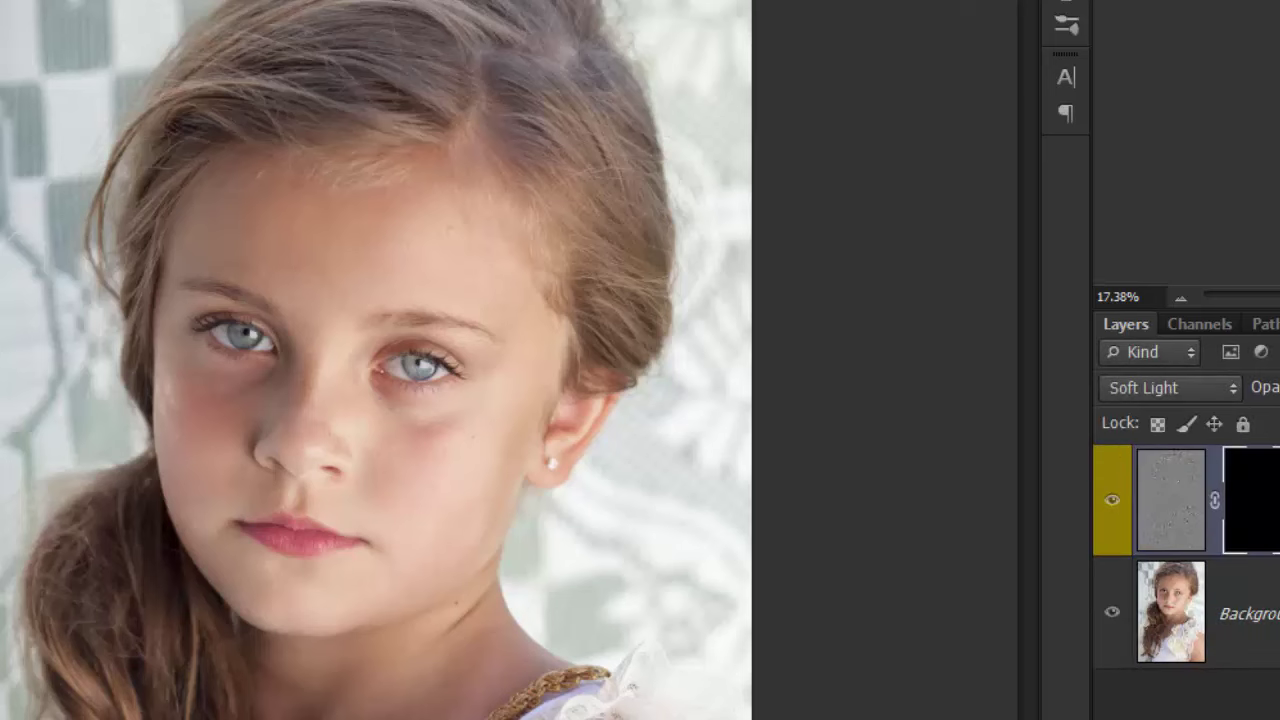
{"action": "key", "text": "Return"}
{"action": "key", "text": "ctrl+e"}
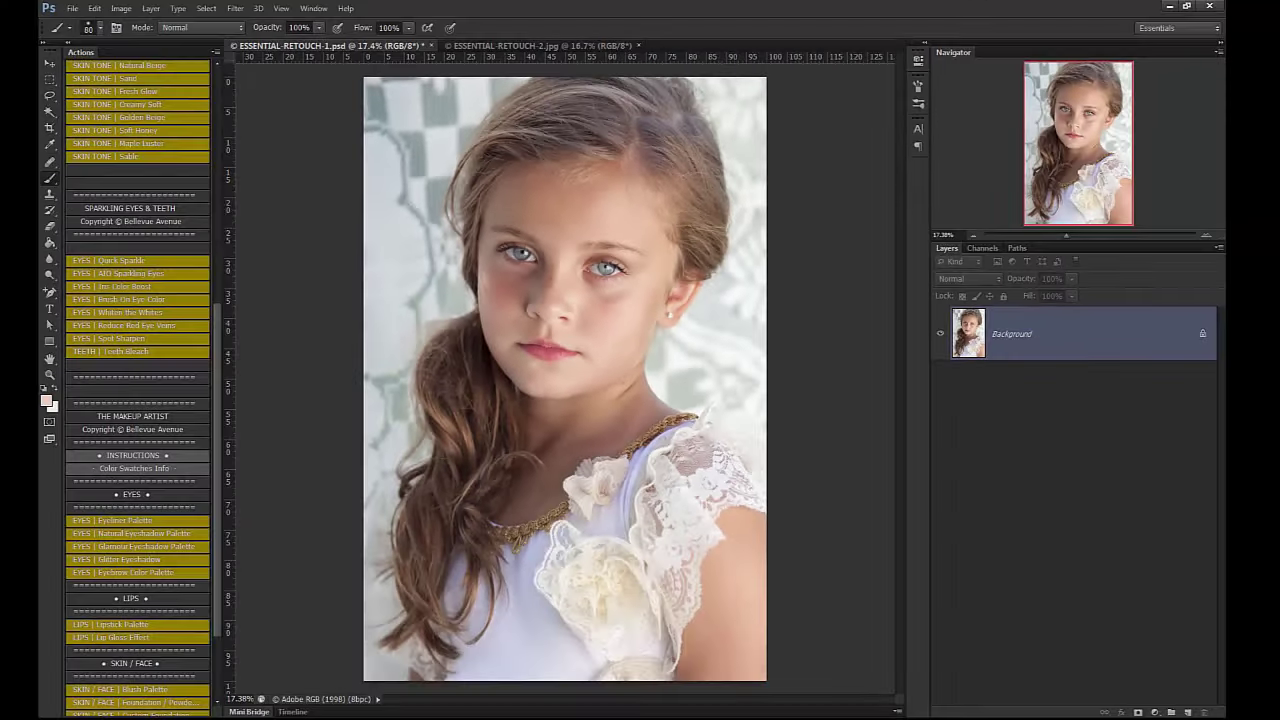
Step: Bring the Makeup Artist actions into view and close the ESSENTIAL-RETOUCH-1.psd portrait to work on ESSENTIAL-RETOUCH-2.jpg
{"action": "scroll", "coordinate": [138, 390], "scroll_direction": "up", "scroll_amount": 1}
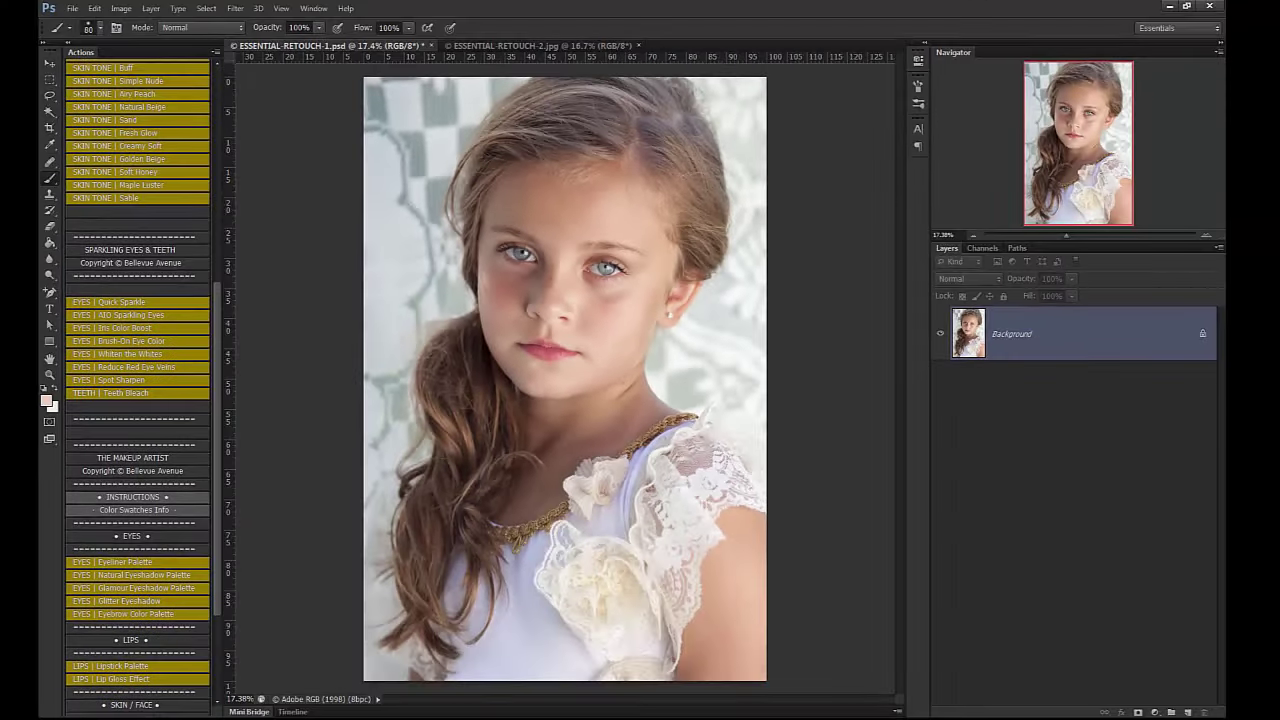
{"action": "scroll", "coordinate": [137, 388], "scroll_direction": "down", "scroll_amount": 4}
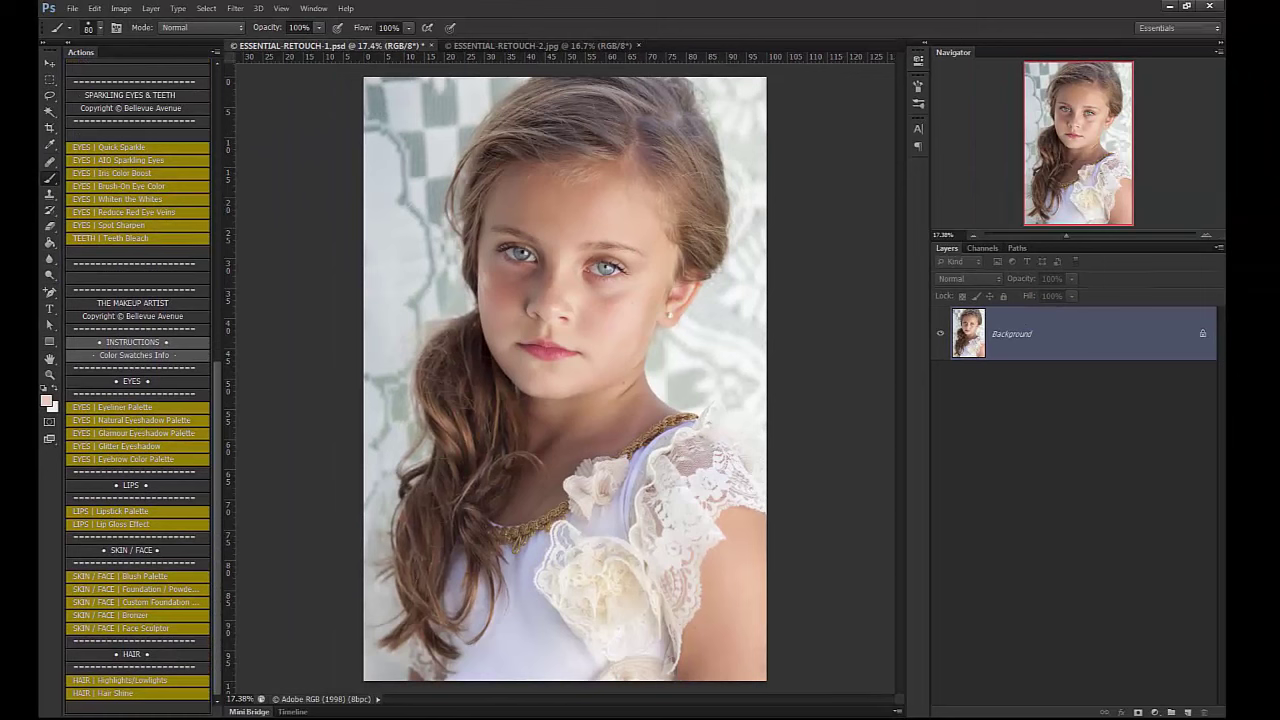
{"action": "key", "text": "v"}
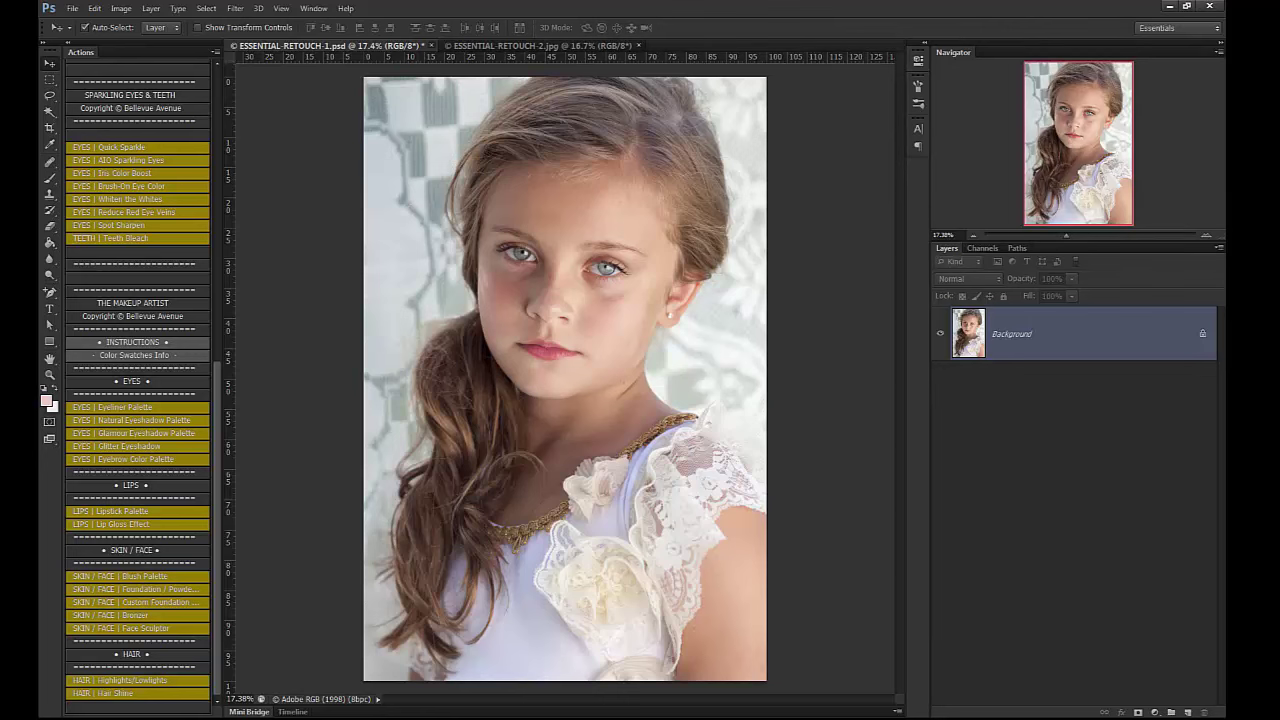
{"action": "left_click", "coordinate": [432, 45]}
{"action": "left_click", "coordinate": [634, 271]}
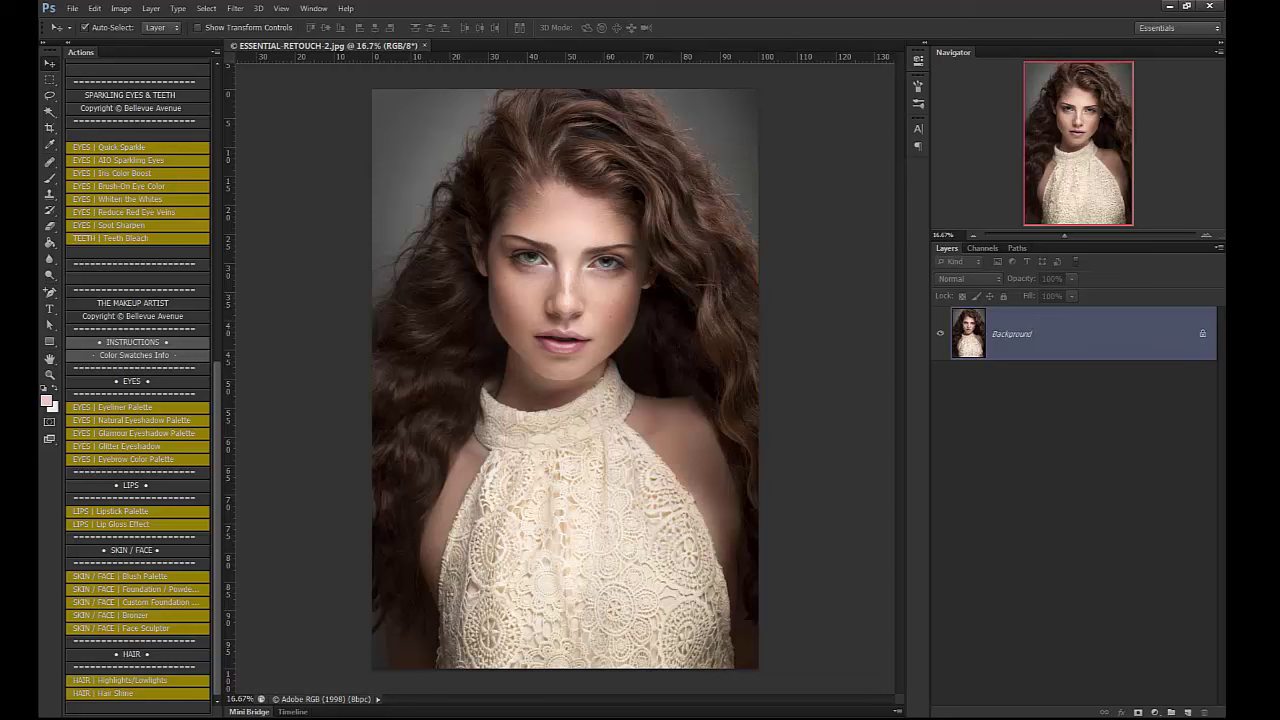
Step: Run the EYES | Eyeliner Palette action and target the Ash layer's mask with the brush flow at 15%
{"action": "left_click", "coordinate": [137, 407]}
{"action": "left_click", "coordinate": [629, 286]}
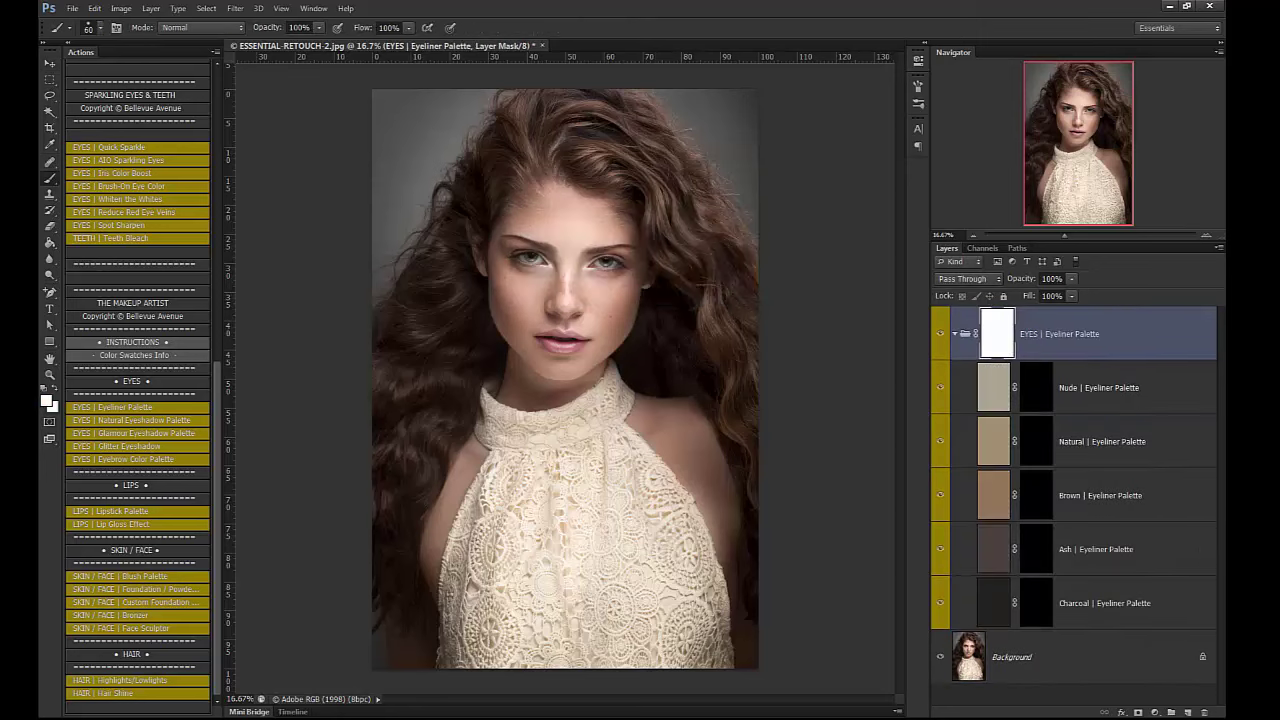
{"action": "scroll", "coordinate": [570, 256], "scroll_direction": "up", "scroll_amount": 5}
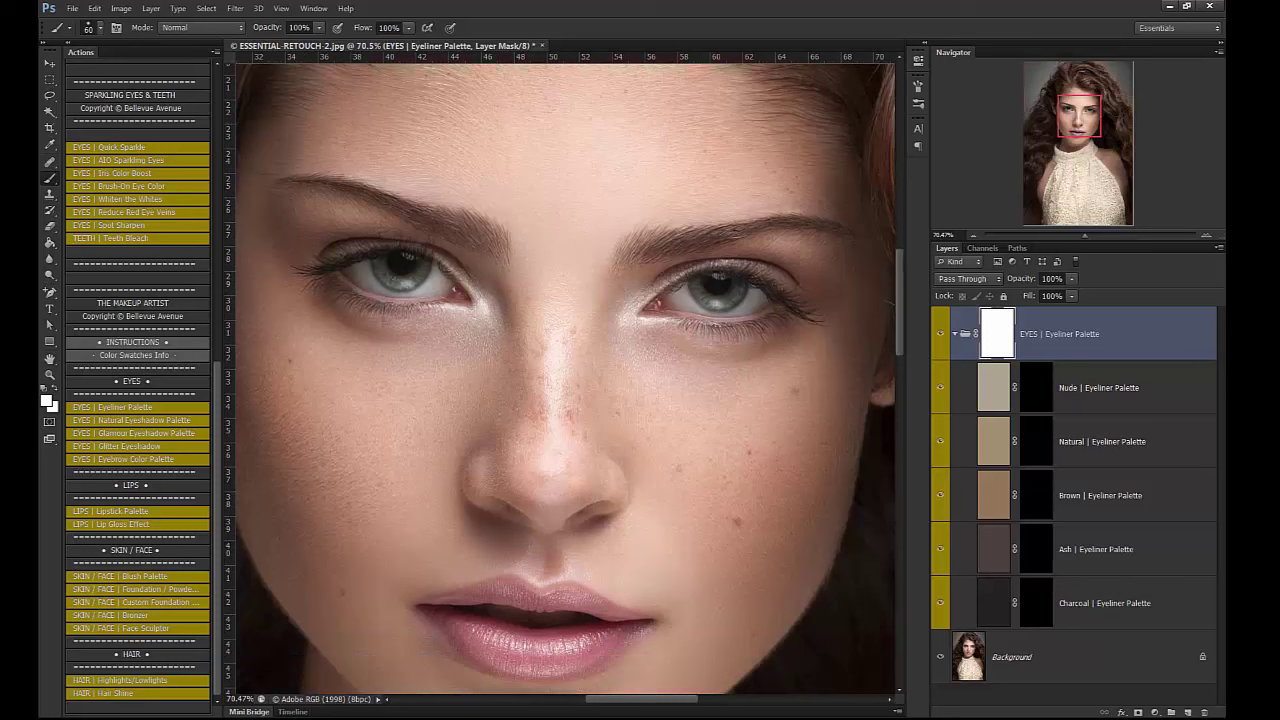
{"action": "left_click", "coordinate": [1037, 549]}
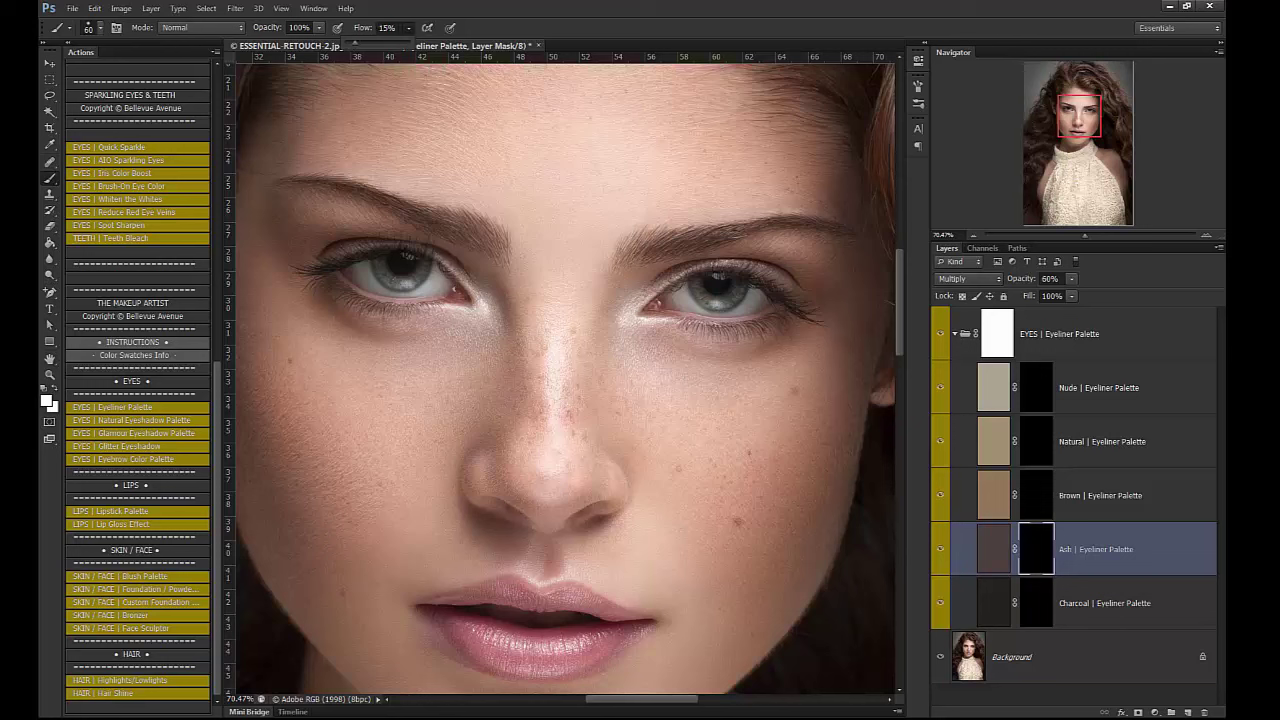
Step: Brush ash eyeliner along the lower lash line of the woman's left eye
{"action": "key", "text": "bracketleft"}
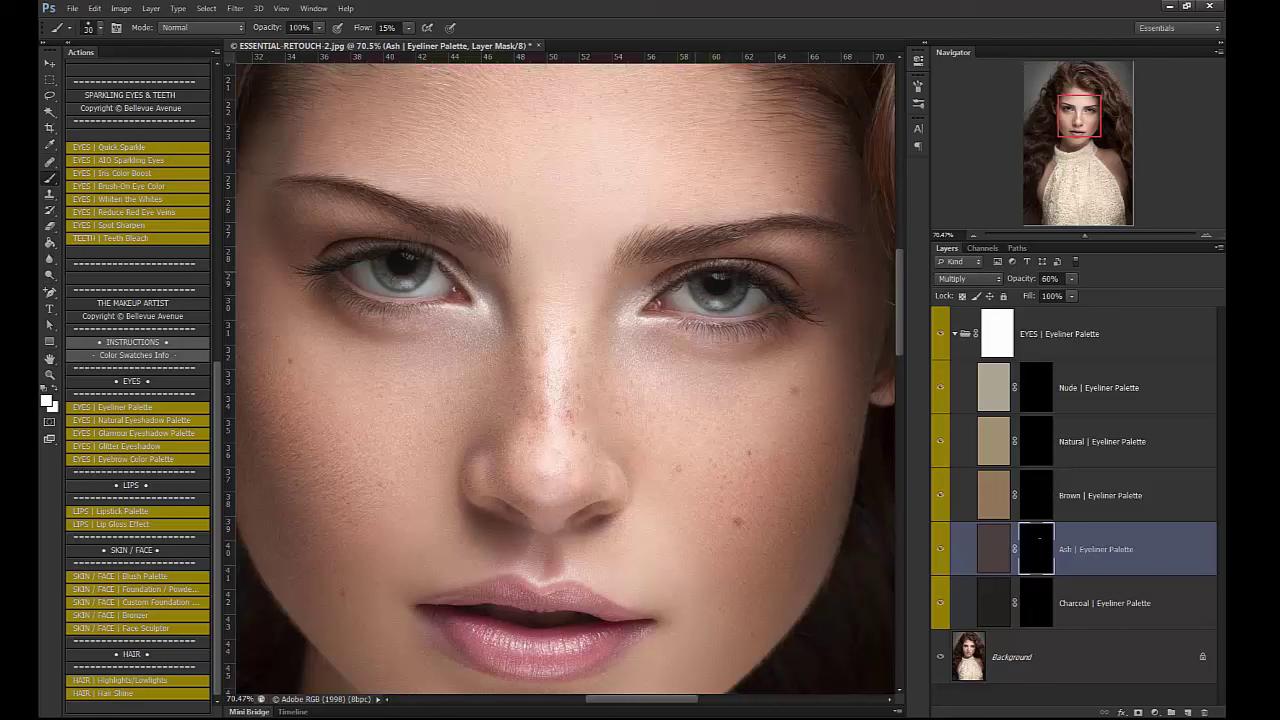
{"action": "mouse_move", "coordinate": [744, 332]}
{"action": "left_mouse_down"}
{"action": "mouse_move", "coordinate": [688, 323]}
{"action": "mouse_move", "coordinate": [770, 326]}
{"action": "left_mouse_up"}
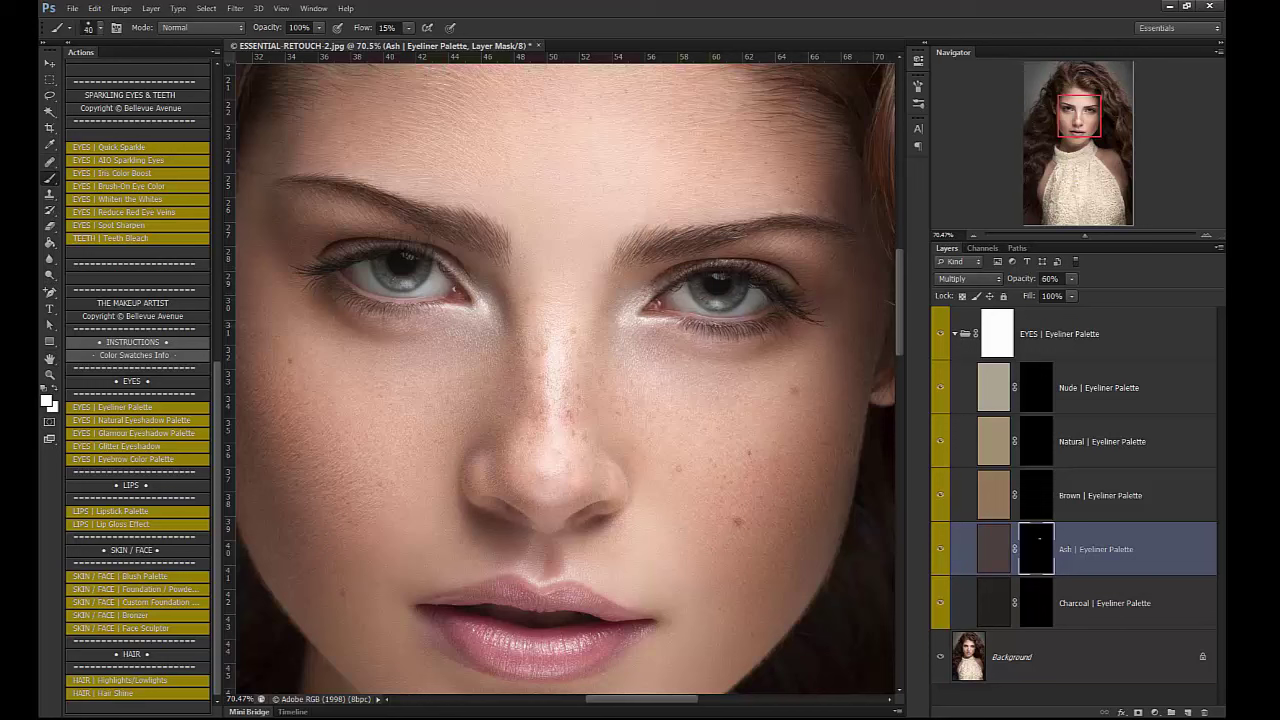
{"action": "left_click_drag", "start_coordinate": [686, 322], "coordinate": [648, 320]}
{"action": "scroll", "coordinate": [567, 381], "scroll_direction": "down", "scroll_amount": 4}
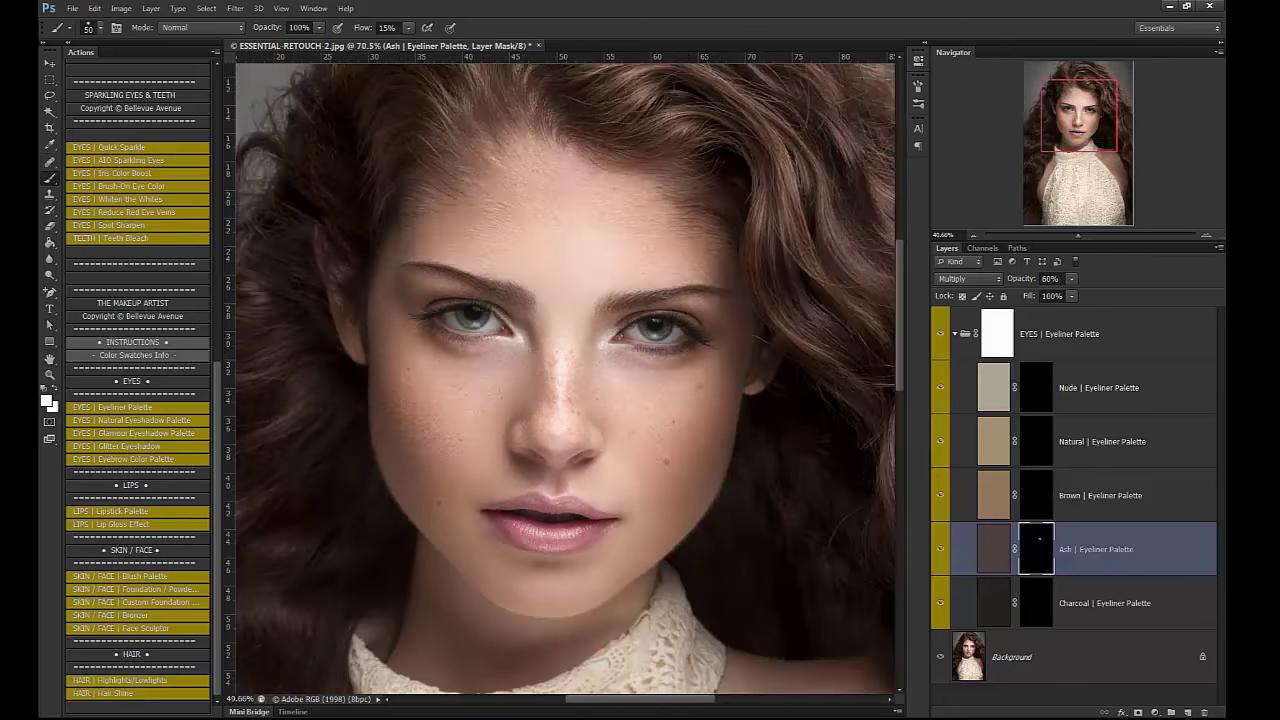
{"action": "scroll", "coordinate": [563, 381], "scroll_direction": "down", "scroll_amount": 3}
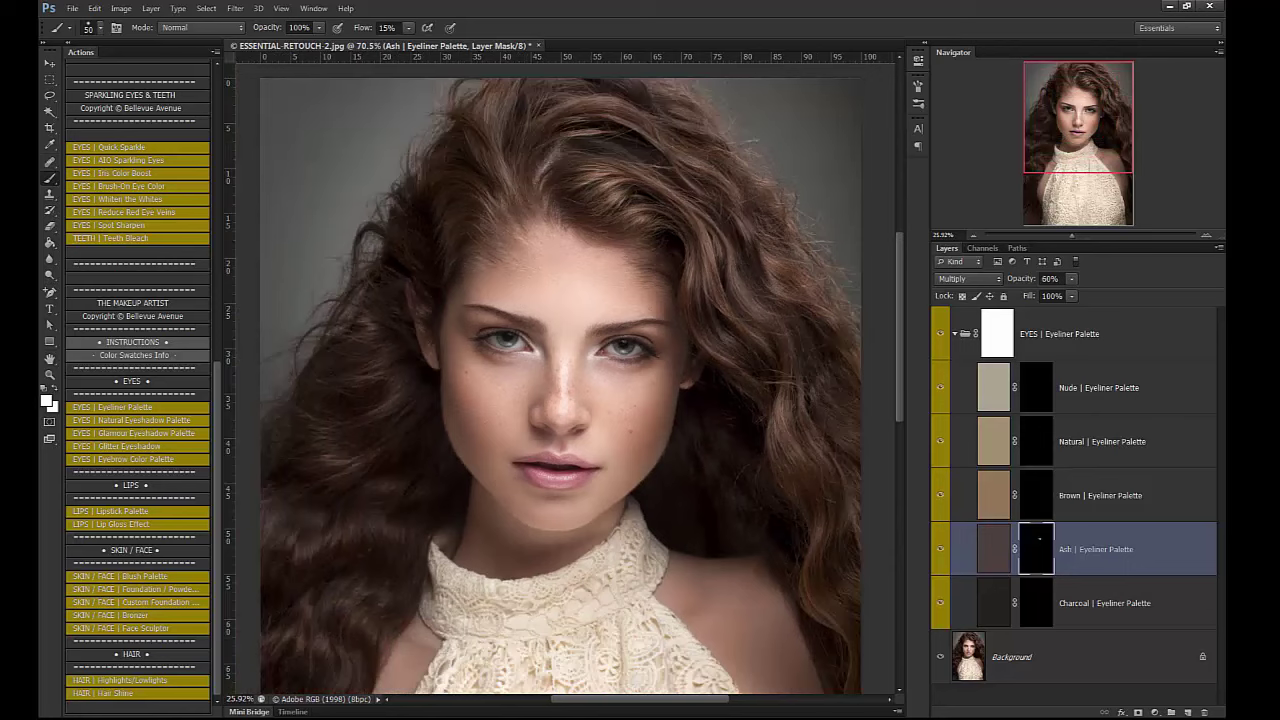
{"action": "scroll", "coordinate": [563, 381], "scroll_direction": "down", "scroll_amount": 3}
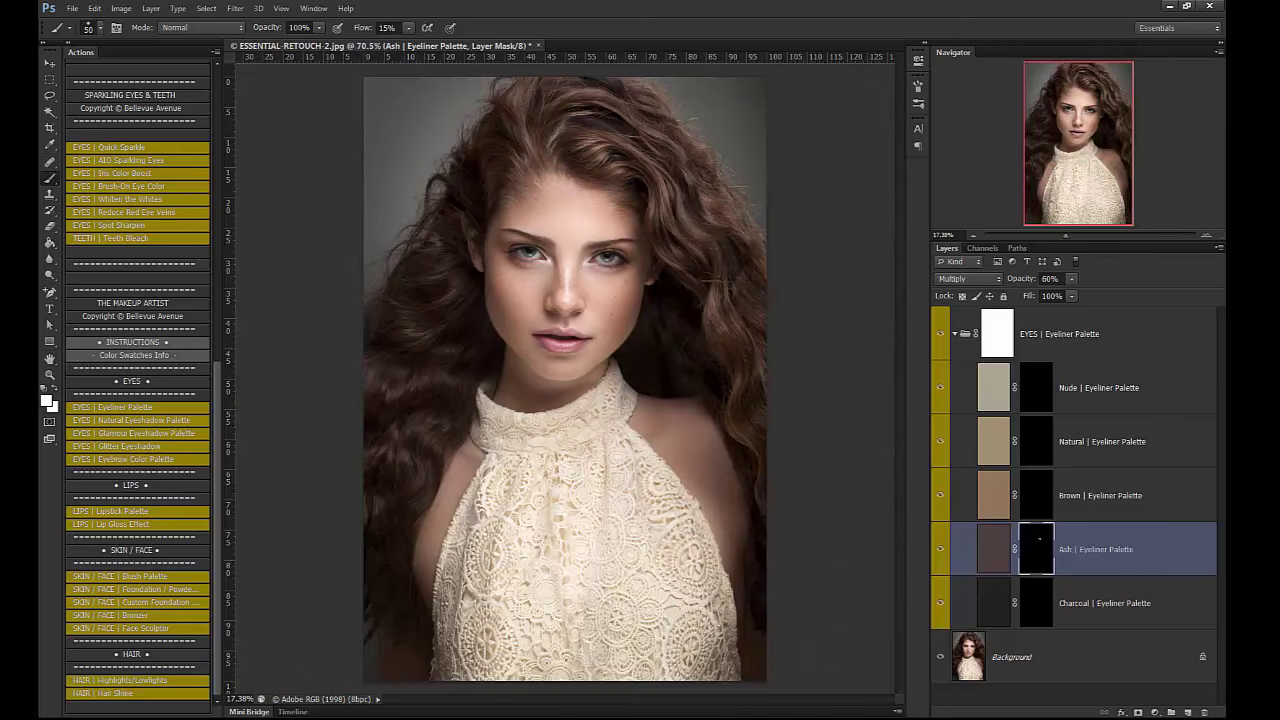
Step: Move the Ash eyeliner layer out of its palette group and delete the group with the unused eyeliner colours
{"action": "left_click", "coordinate": [940, 549]}
{"action": "left_click_drag", "start_coordinate": [1096, 549], "coordinate": [1096, 334]}
{"action": "left_click_drag", "start_coordinate": [1060, 387], "coordinate": [1204, 712]}
{"action": "left_click", "coordinate": [1072, 334]}
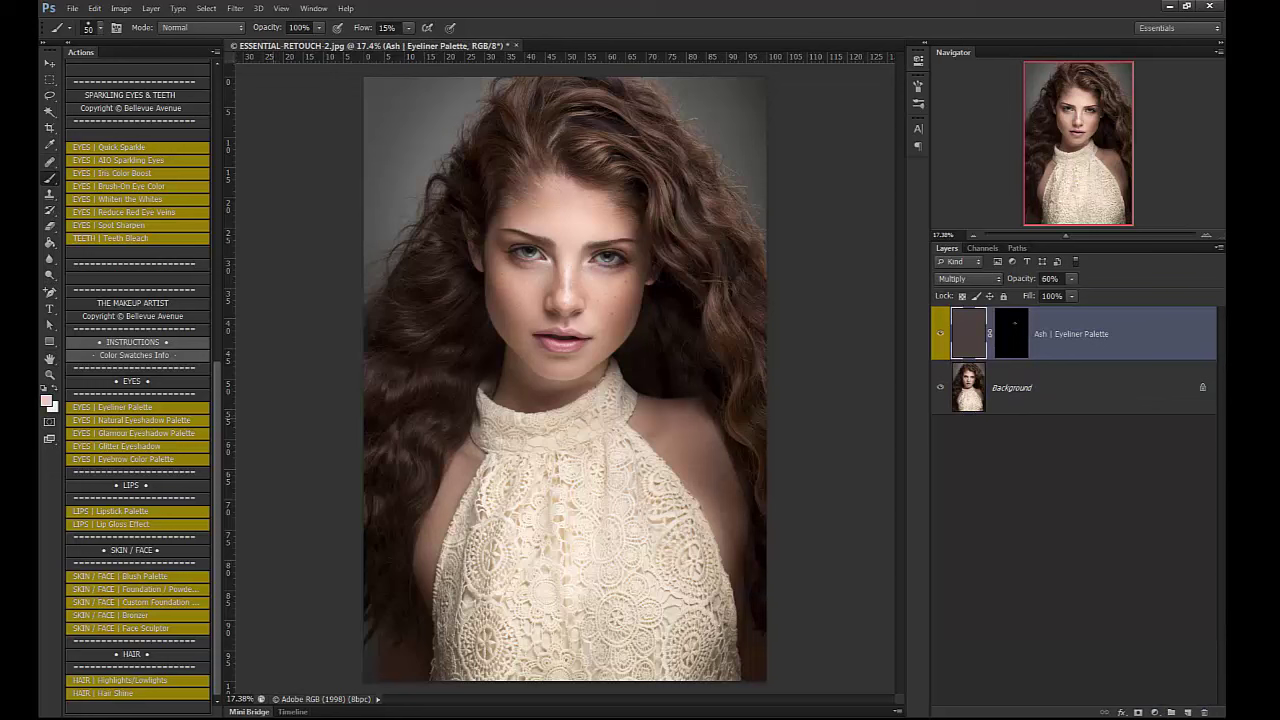
Step: Run the EYES | Natural Eyeshadow Palette action and target the mask of Natural Shadow 7
{"action": "left_click", "coordinate": [133, 420]}
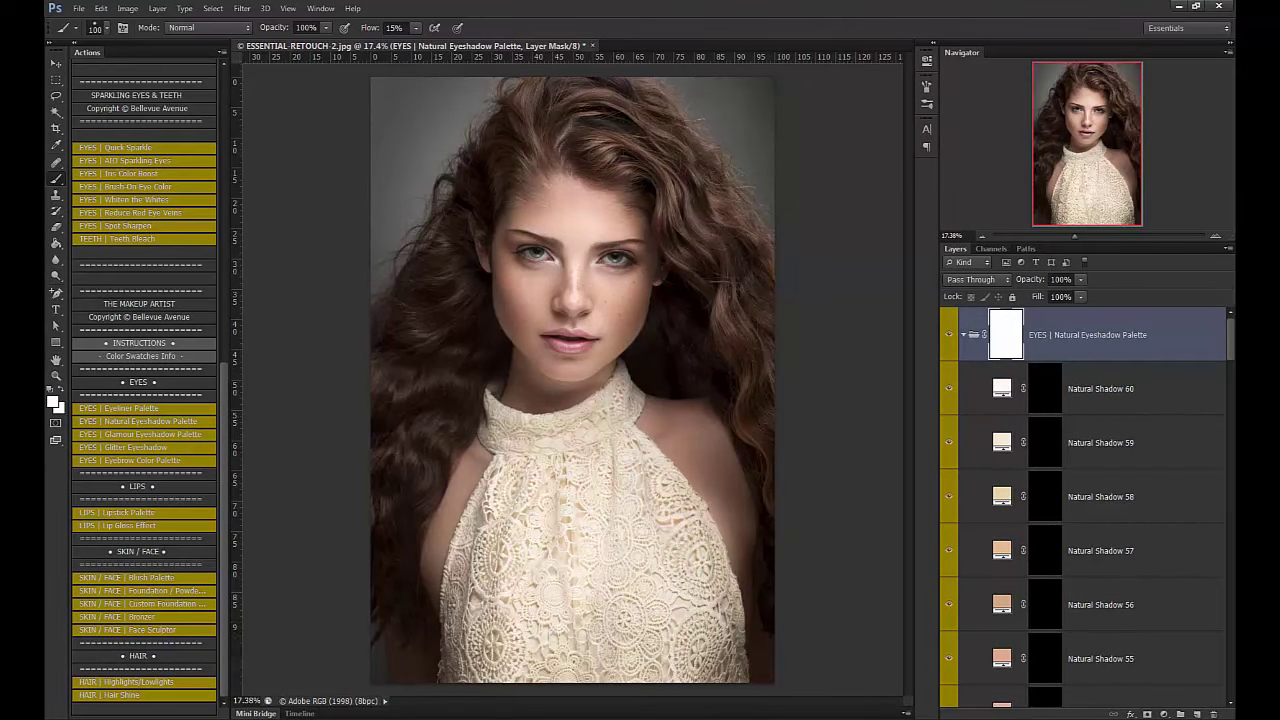
{"action": "left_click_drag", "start_coordinate": [1229, 341], "coordinate": [1234, 667]}
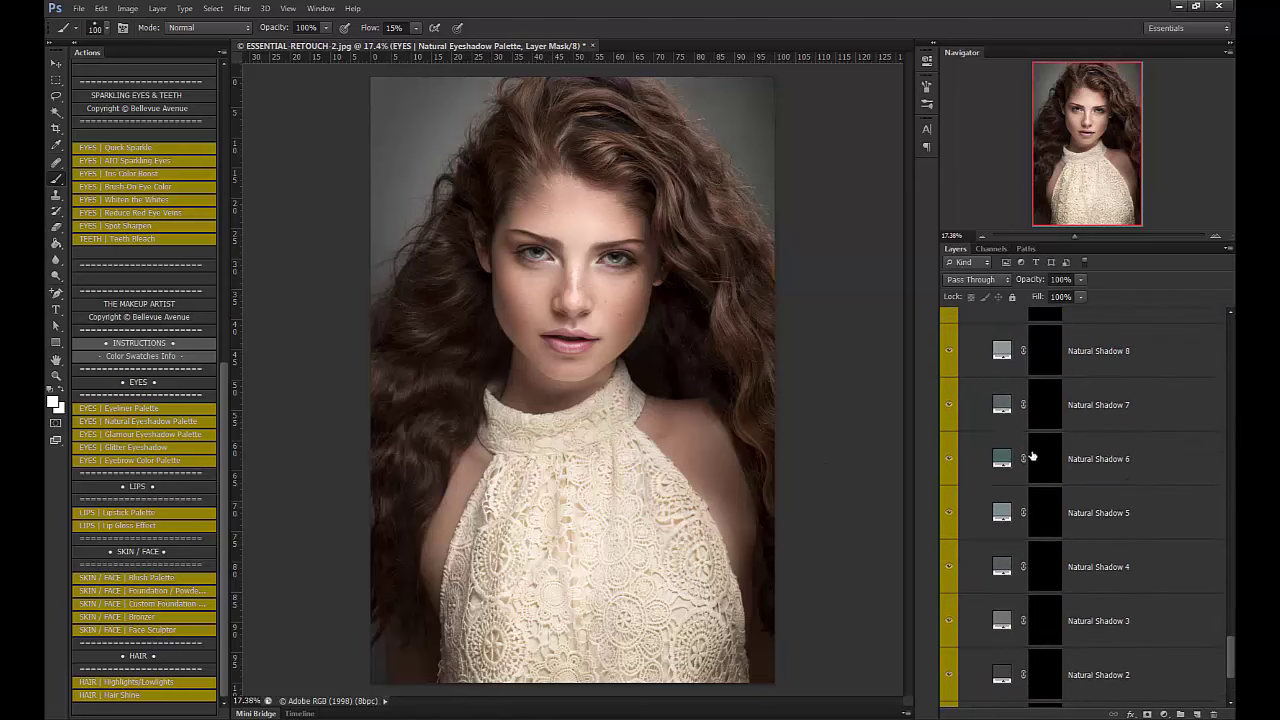
{"action": "left_click", "coordinate": [1046, 406]}
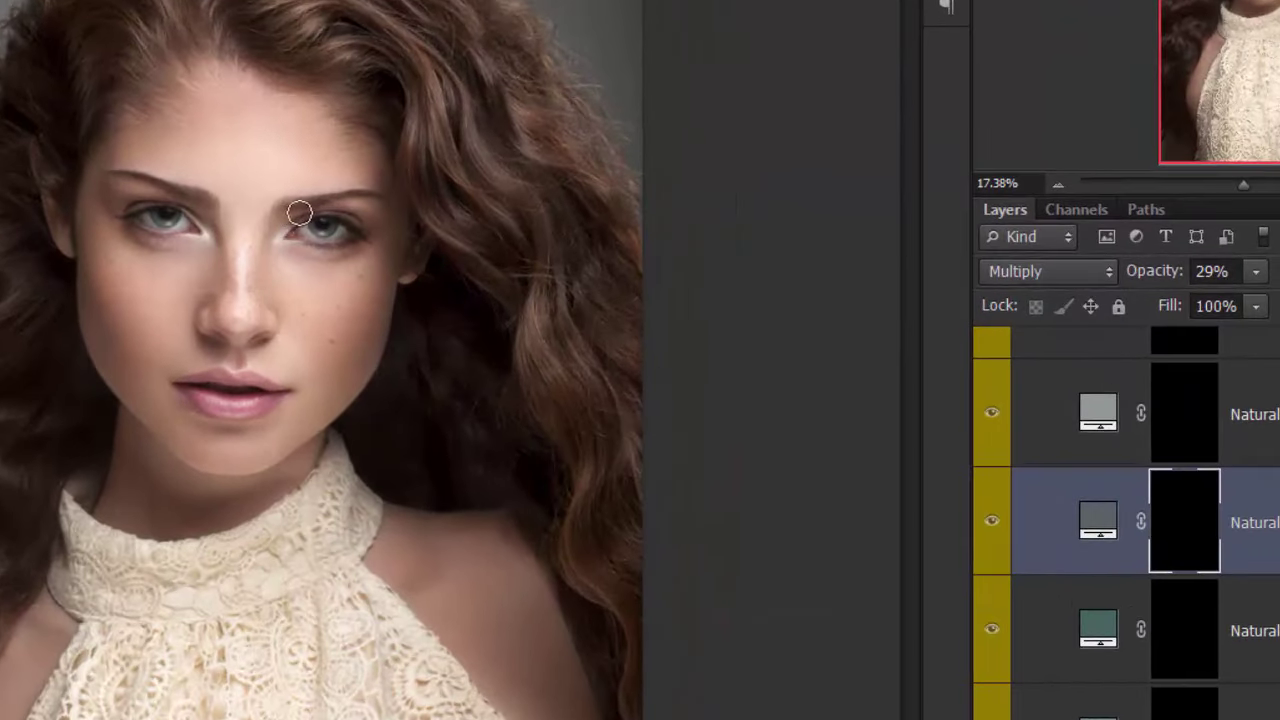
Step: Brush Natural Shadow 7 and Natural Shadow 6 around the lid and outer corner of the woman's left eye, using a smaller brush
{"action": "left_click_drag", "start_coordinate": [1241, 187], "coordinate": [1262, 187]}
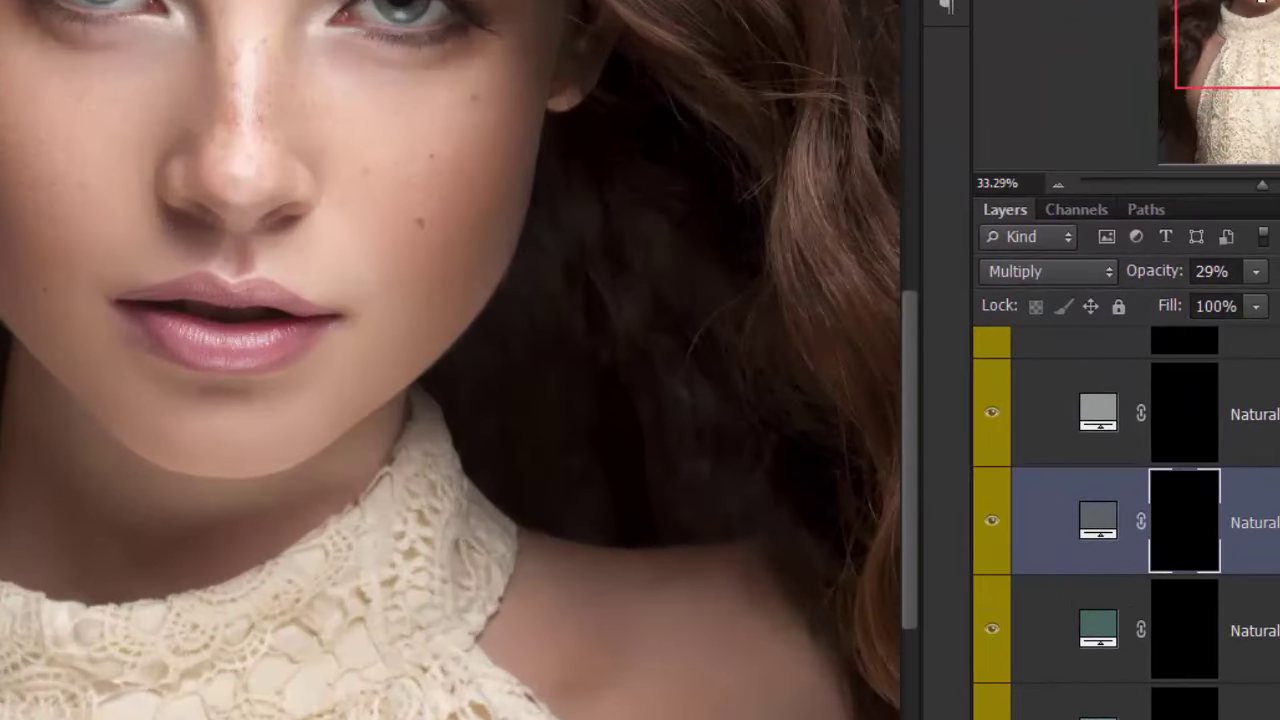
{"action": "mouse_move", "coordinate": [270, 2]}
{"action": "left_mouse_down"}
{"action": "mouse_move", "coordinate": [176, 233]}
{"action": "mouse_move", "coordinate": [344, 225]}
{"action": "mouse_move", "coordinate": [234, 263]}
{"action": "mouse_move", "coordinate": [360, 223]}
{"action": "mouse_move", "coordinate": [324, 226]}
{"action": "mouse_move", "coordinate": [394, 260]}
{"action": "left_mouse_up"}
{"action": "key", "text": "bracketleft"}
{"action": "key", "text": "bracketleft"}
{"action": "key", "text": "bracketleft"}
{"action": "key", "text": "bracketleft"}
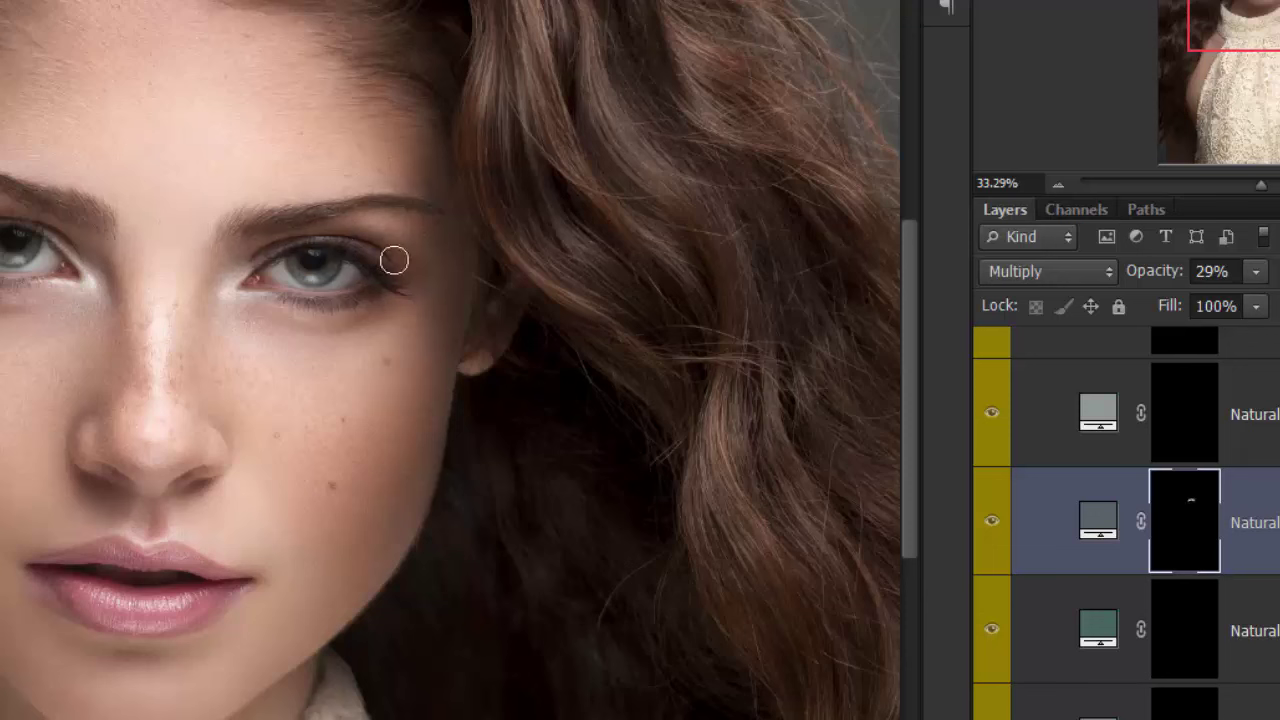
{"action": "mouse_move", "coordinate": [346, 313]}
{"action": "left_mouse_down"}
{"action": "mouse_move", "coordinate": [397, 260]}
{"action": "mouse_move", "coordinate": [300, 234]}
{"action": "mouse_move", "coordinate": [339, 235]}
{"action": "mouse_move", "coordinate": [323, 223]}
{"action": "mouse_move", "coordinate": [431, 256]}
{"action": "mouse_move", "coordinate": [393, 305]}
{"action": "mouse_move", "coordinate": [300, 316]}
{"action": "mouse_move", "coordinate": [247, 305]}
{"action": "mouse_move", "coordinate": [349, 317]}
{"action": "left_mouse_up"}
{"action": "left_click", "coordinate": [1188, 625]}
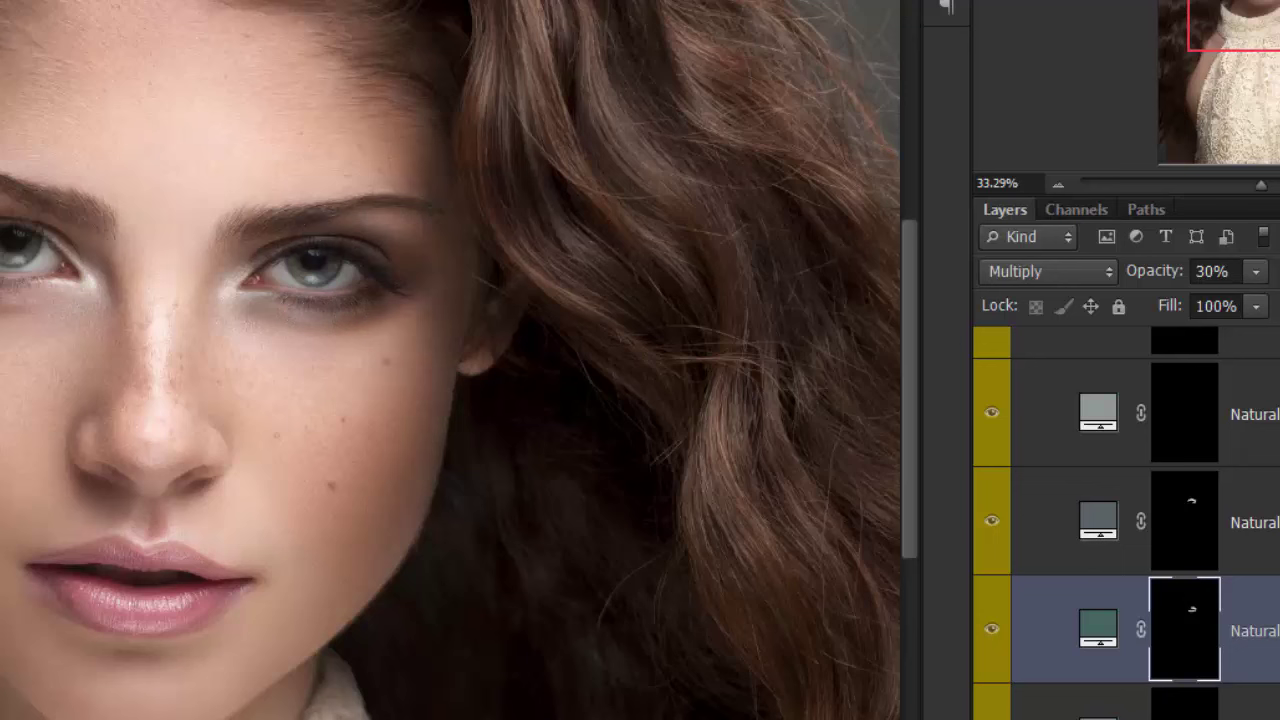
Step: Brush the cream Natural Shadow 59 highlight under the brow and onto the inner corner of the left eye
{"action": "scroll", "coordinate": [1126, 522], "scroll_direction": "down", "scroll_amount": 15}
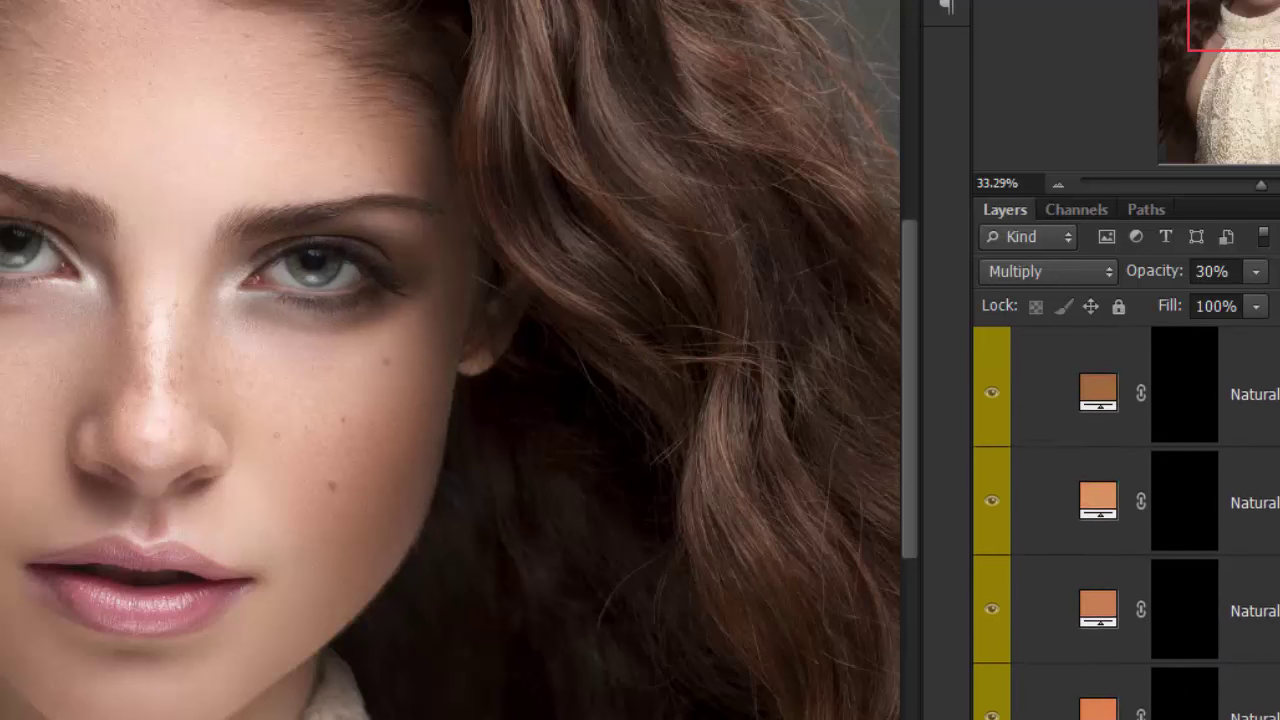
{"action": "scroll", "coordinate": [1126, 523], "scroll_direction": "up", "scroll_amount": 1}
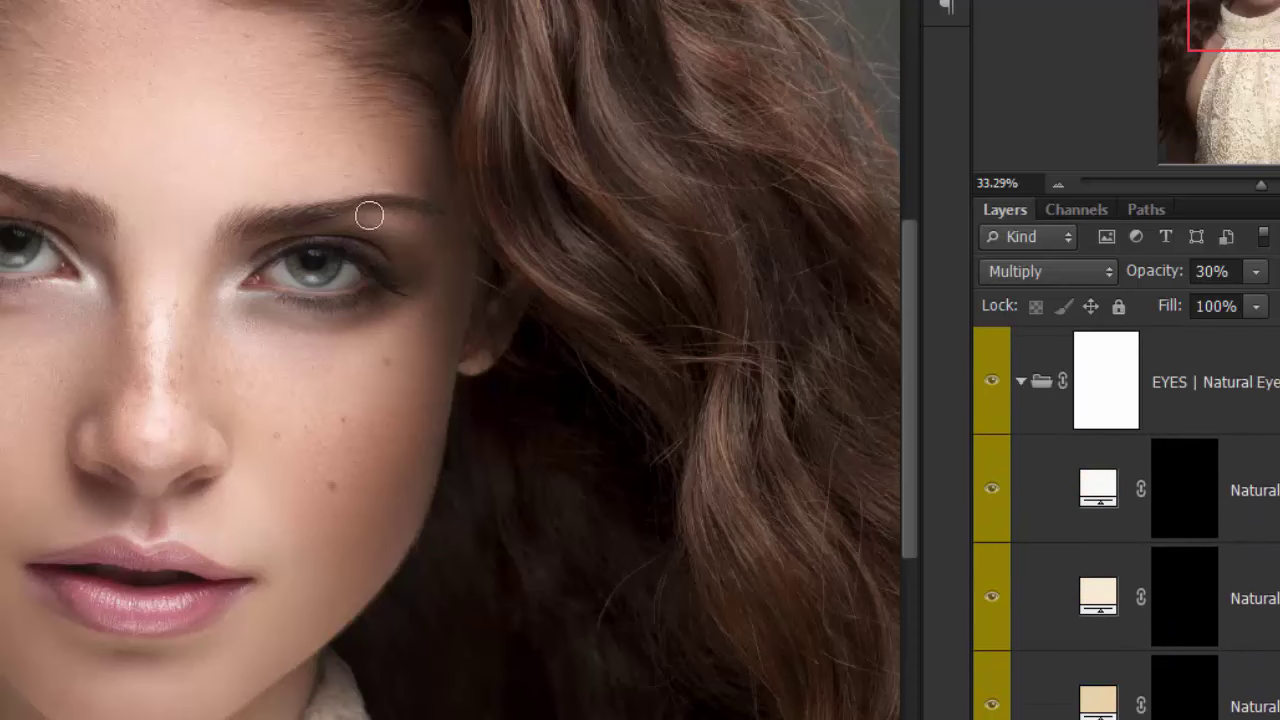
{"action": "left_click", "coordinate": [1203, 606]}
{"action": "mouse_move", "coordinate": [424, 228]}
{"action": "left_mouse_down"}
{"action": "mouse_move", "coordinate": [348, 218]}
{"action": "mouse_move", "coordinate": [376, 217]}
{"action": "left_mouse_up"}
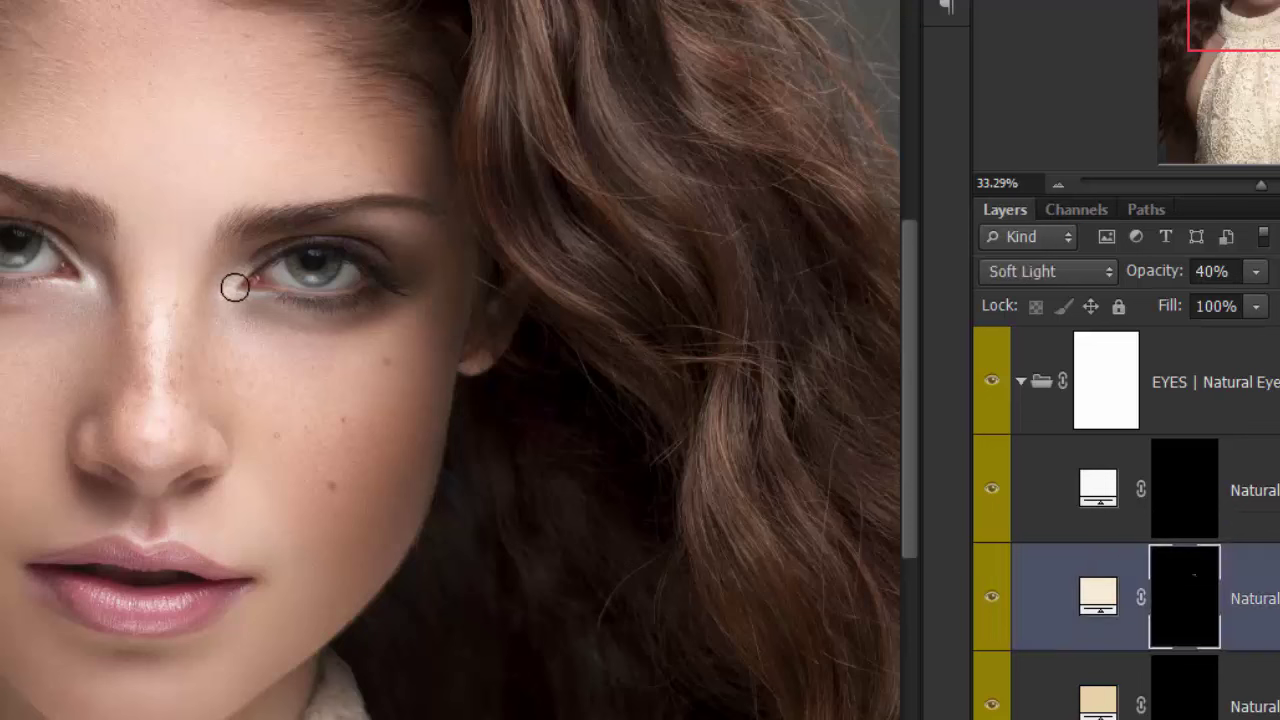
{"action": "mouse_move", "coordinate": [225, 280]}
{"action": "left_mouse_down"}
{"action": "mouse_move", "coordinate": [245, 310]}
{"action": "mouse_move", "coordinate": [280, 305]}
{"action": "mouse_move", "coordinate": [235, 307]}
{"action": "mouse_move", "coordinate": [232, 277]}
{"action": "mouse_move", "coordinate": [247, 307]}
{"action": "left_mouse_up"}
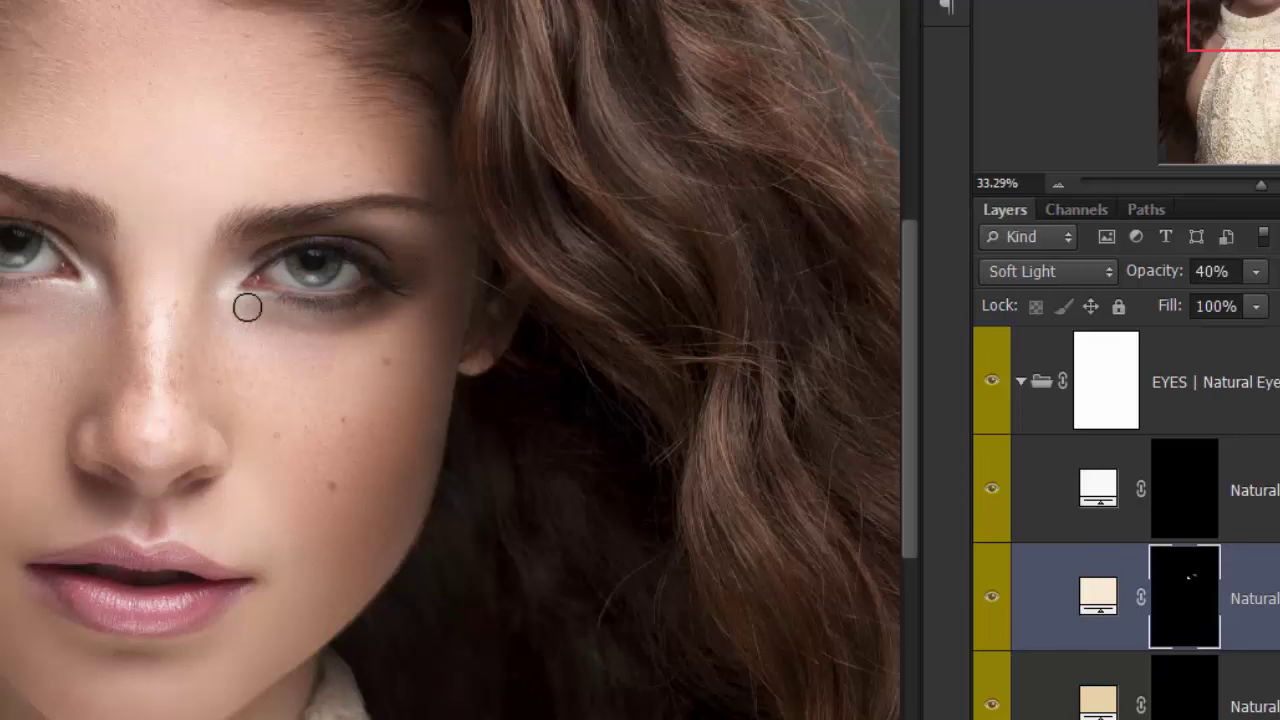
Step: Collapse the natural eyeshadow group and toggle its visibility to compare the eye with and without shadow
{"action": "left_click", "coordinate": [1022, 383]}
{"action": "left_click", "coordinate": [992, 398]}
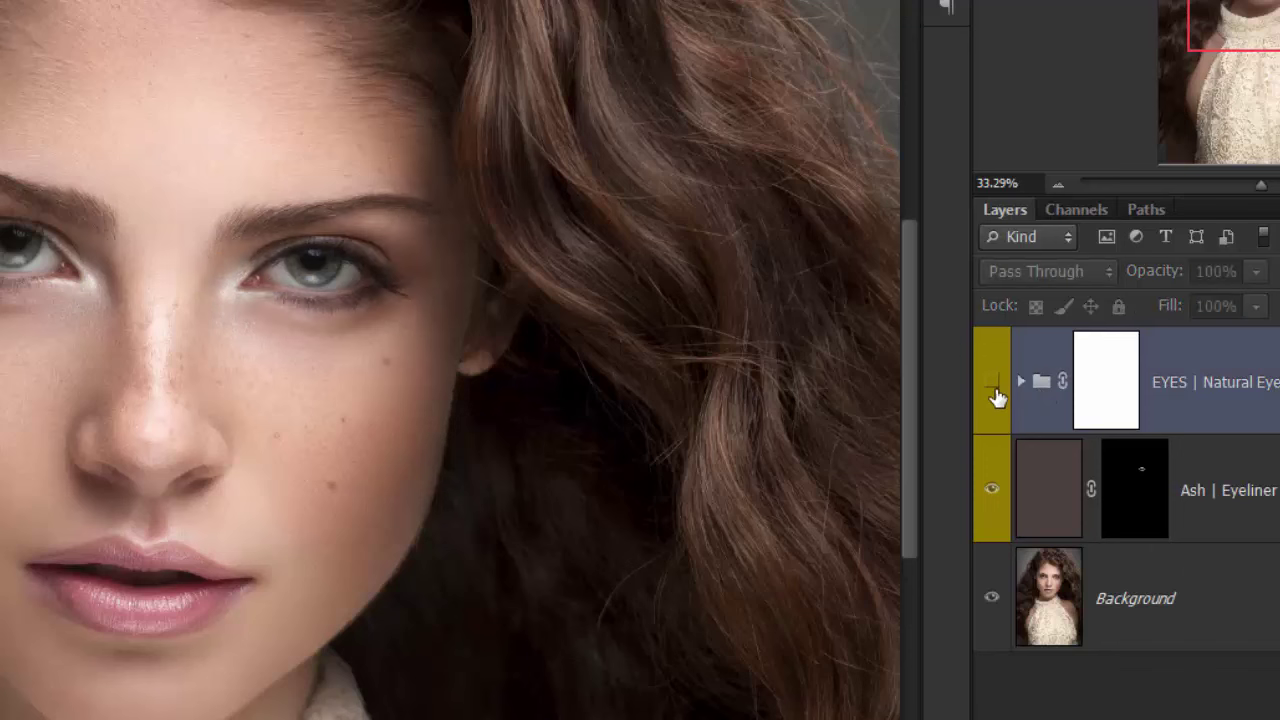
{"action": "left_click", "coordinate": [992, 398]}
Step: Return to a dark Multiply eyeshadow layer's mask, adjust the brush size to touch up the shadow, and collapse the eyeshadow group
{"action": "left_click_drag", "start_coordinate": [1261, 187], "coordinate": [1246, 194]}
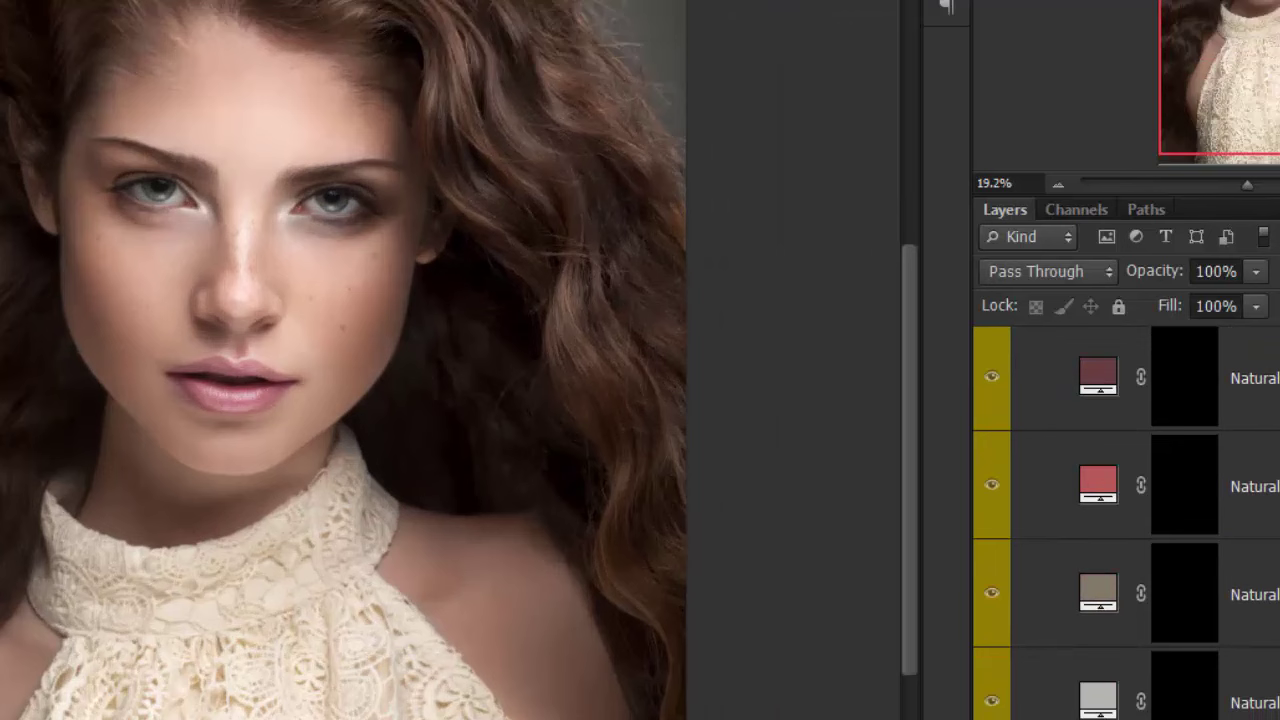
{"action": "scroll", "coordinate": [1126, 530], "scroll_direction": "down", "scroll_amount": 3}
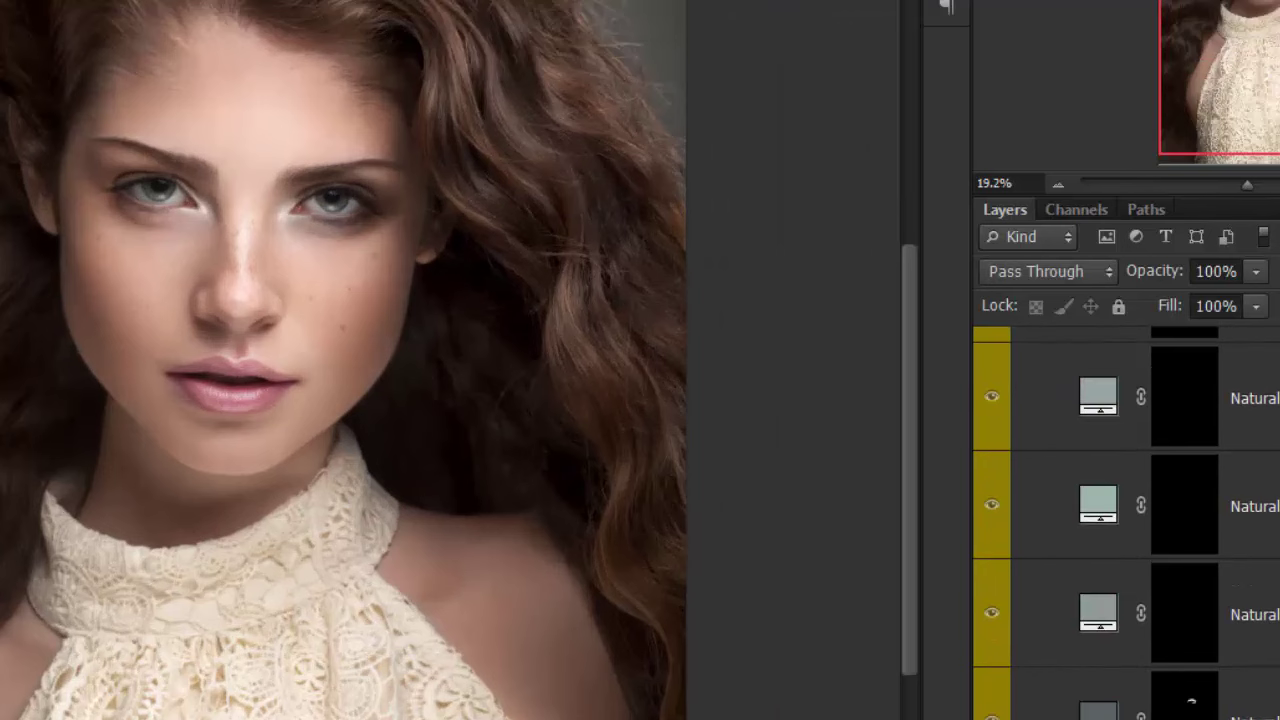
{"action": "left_click", "coordinate": [1172, 714]}
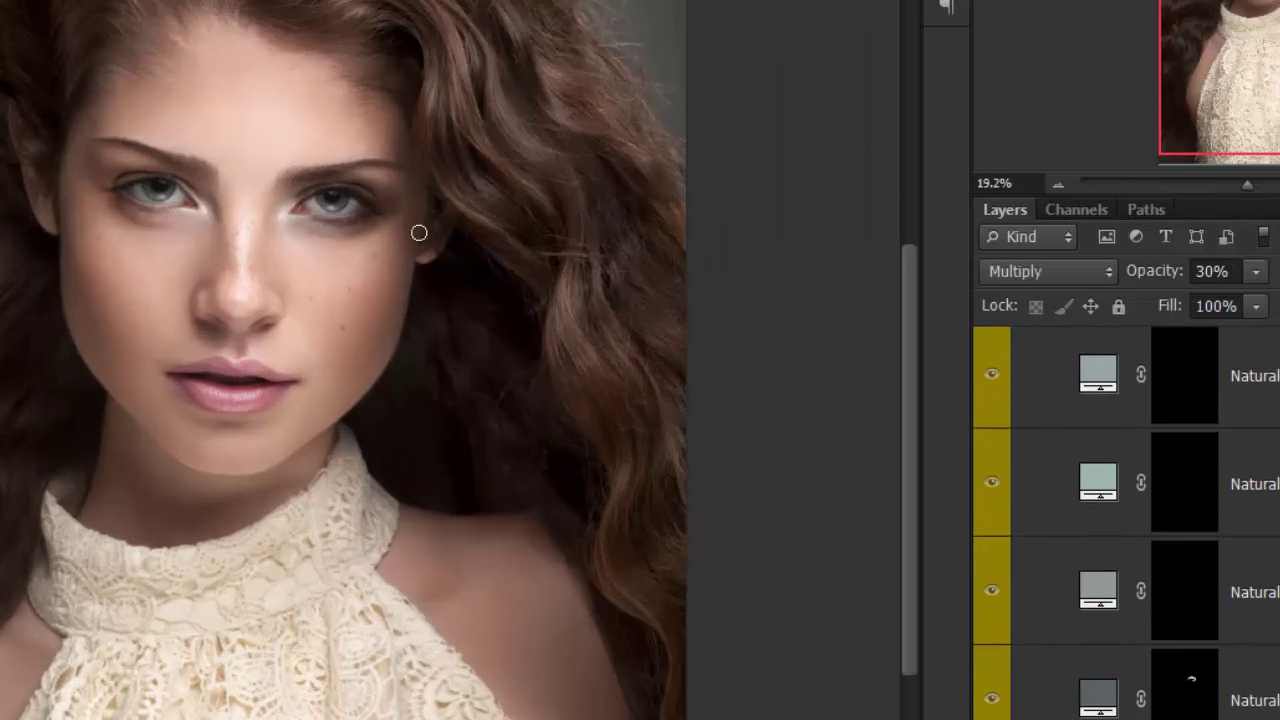
{"action": "key", "text": "bracketleft"}
{"action": "key", "text": "bracketleft"}
{"action": "key", "text": "bracketleft"}
{"action": "key", "text": "bracketright"}
{"action": "key", "text": "bracketright"}
{"action": "scroll", "coordinate": [1030, 390], "scroll_direction": "up", "scroll_amount": 5}
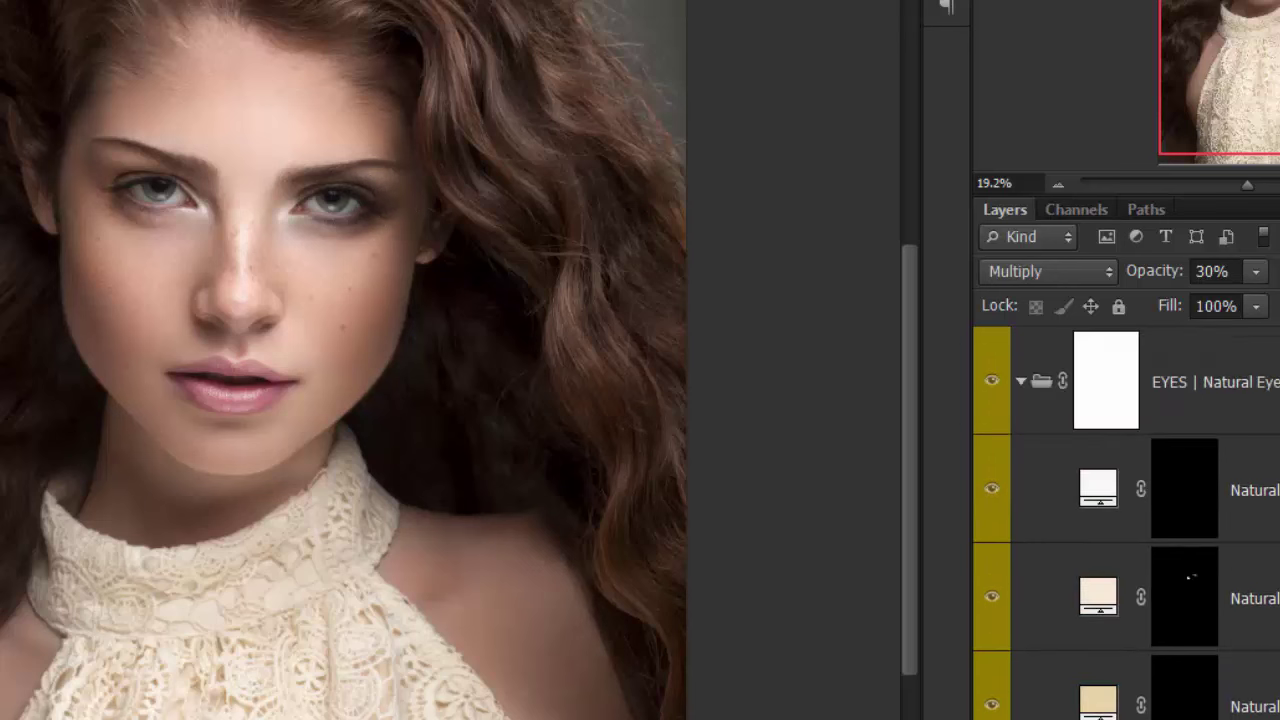
{"action": "left_click", "coordinate": [1025, 385]}
{"action": "left_click", "coordinate": [1022, 382]}
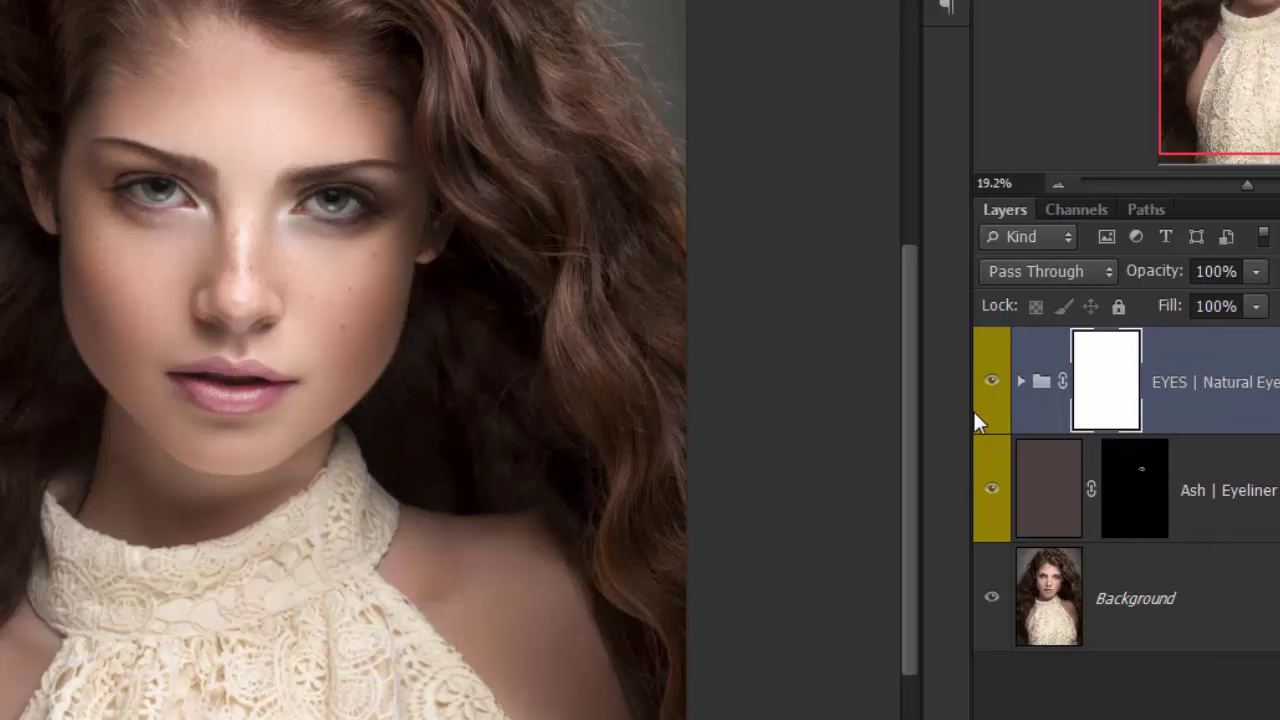
Step: Compare the portrait with and without the Natural Eyeshadow group, and run the Eyebrow Color Palette action
{"action": "left_click", "coordinate": [995, 383]}
{"action": "left_click", "coordinate": [995, 383]}
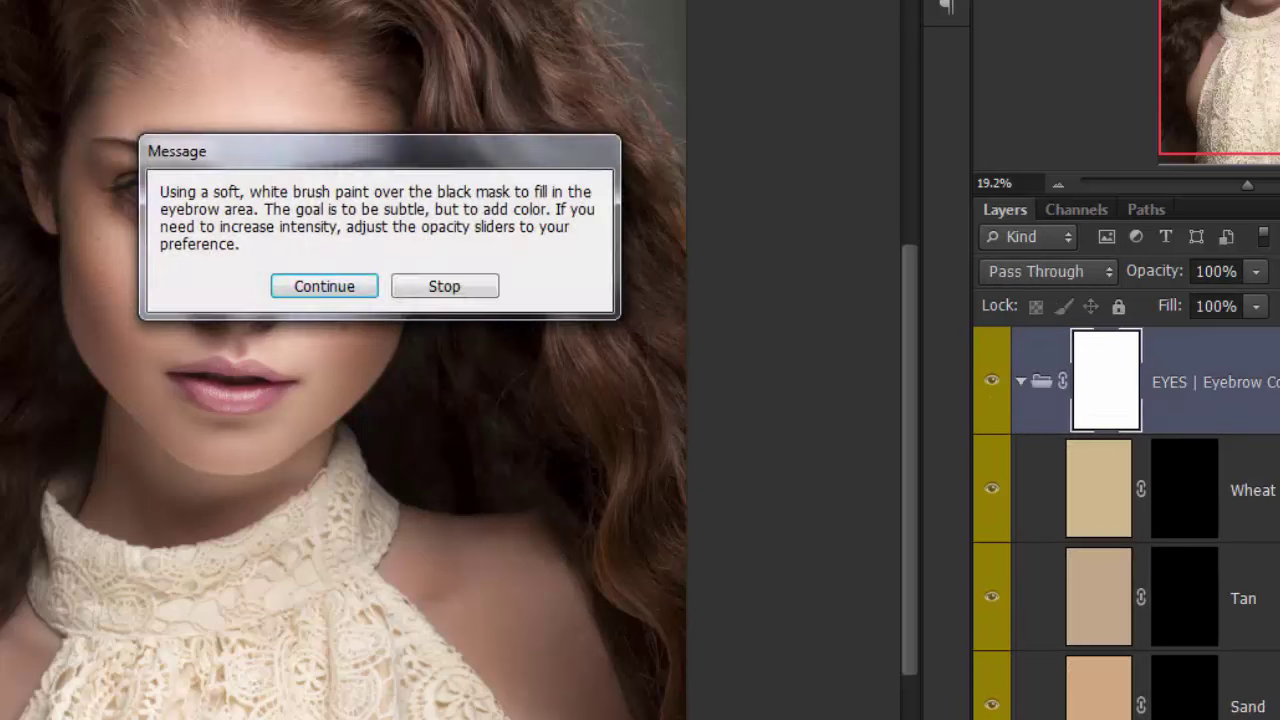
{"action": "key", "text": "Return"}
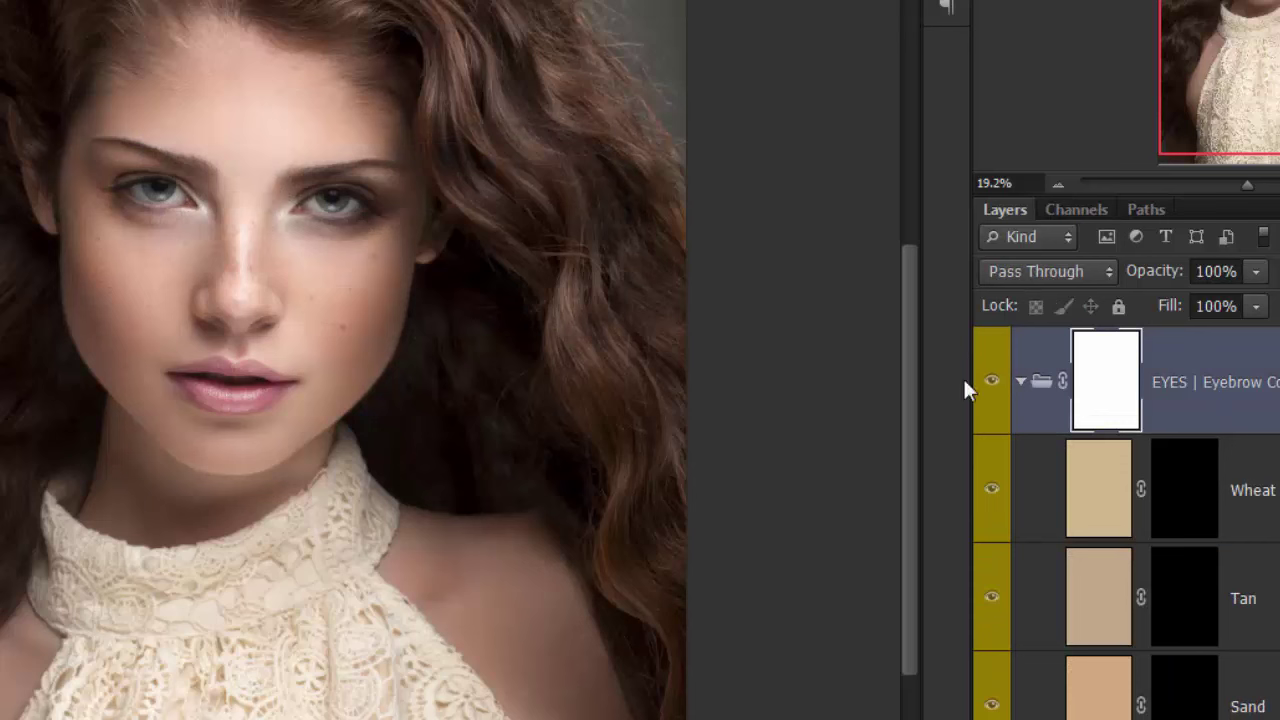
Step: Brush the Beaver eyebrow color onto the inner part of the woman's left eyebrow through its mask, using a smaller brush
{"action": "scroll", "coordinate": [1126, 522], "scroll_direction": "down", "scroll_amount": 10}
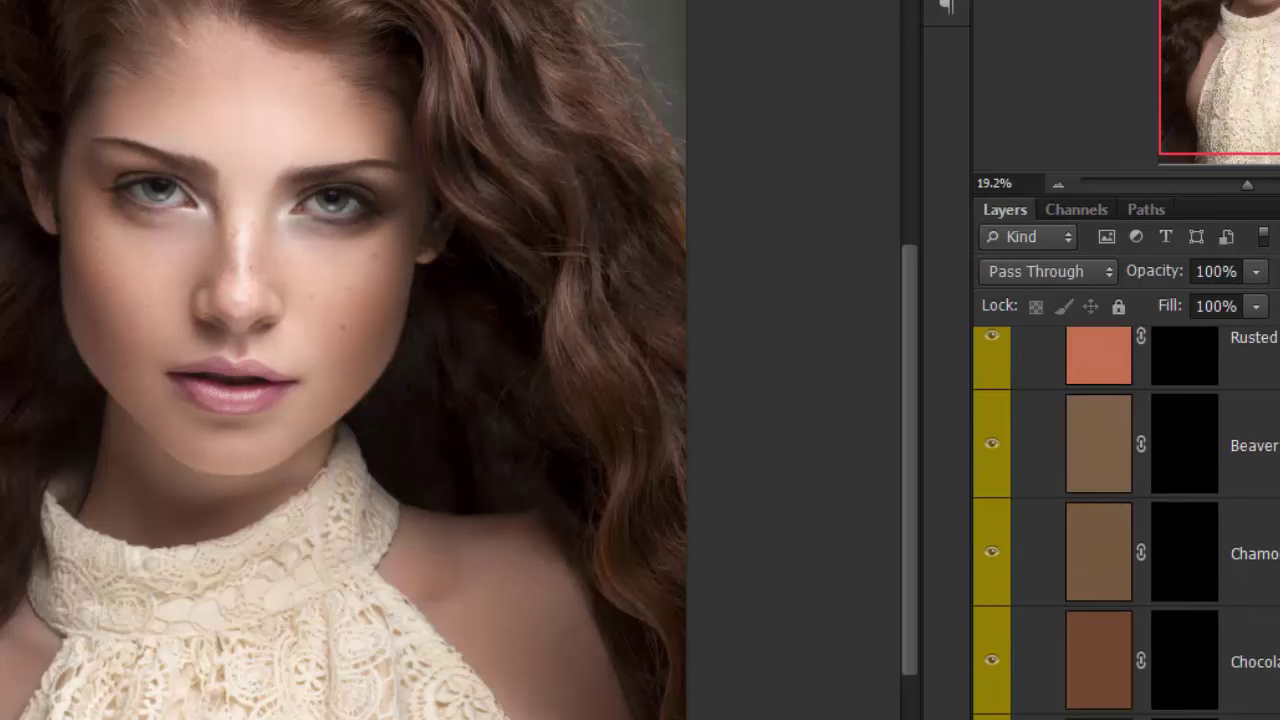
{"action": "left_click", "coordinate": [1174, 446]}
{"action": "left_click_drag", "start_coordinate": [1248, 184], "coordinate": [1279, 186]}
{"action": "left_click_drag", "start_coordinate": [1274, 25], "coordinate": [1278, 0]}
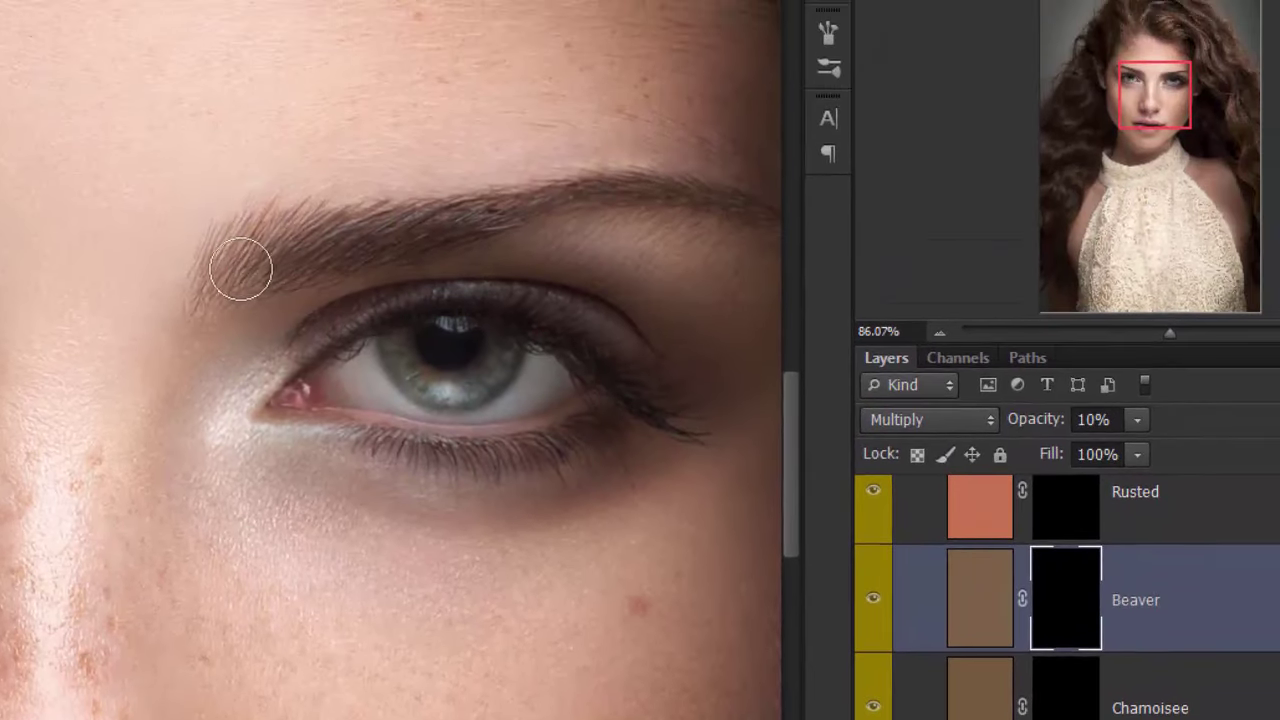
{"action": "key", "text": "bracketleft"}
{"action": "key", "text": "bracketleft"}
{"action": "key", "text": "bracketleft"}
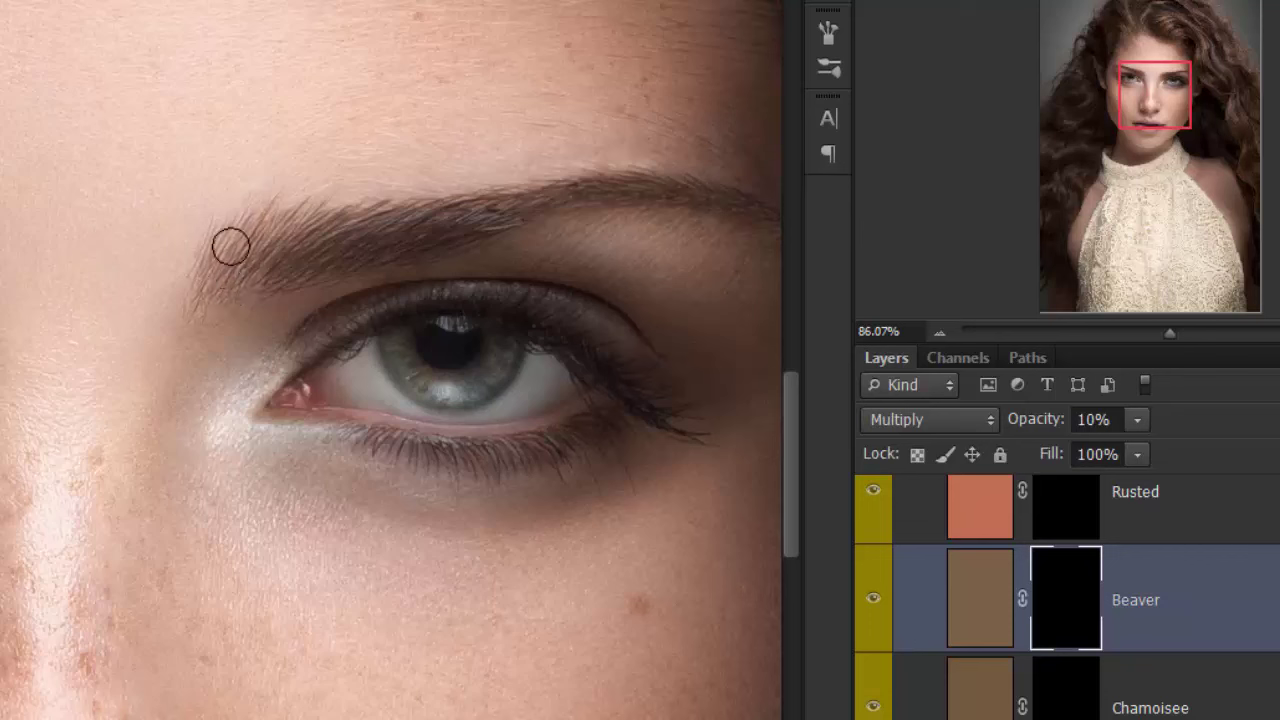
{"action": "mouse_move", "coordinate": [243, 241]}
{"action": "left_mouse_down"}
{"action": "mouse_move", "coordinate": [251, 271]}
{"action": "mouse_move", "coordinate": [223, 291]}
{"action": "mouse_move", "coordinate": [243, 291]}
{"action": "mouse_move", "coordinate": [228, 257]}
{"action": "mouse_move", "coordinate": [232, 275]}
{"action": "mouse_move", "coordinate": [240, 217]}
{"action": "mouse_move", "coordinate": [399, 215]}
{"action": "mouse_move", "coordinate": [282, 230]}
{"action": "mouse_move", "coordinate": [480, 194]}
{"action": "mouse_move", "coordinate": [265, 271]}
{"action": "mouse_move", "coordinate": [254, 238]}
{"action": "mouse_move", "coordinate": [203, 275]}
{"action": "mouse_move", "coordinate": [231, 306]}
{"action": "mouse_move", "coordinate": [452, 239]}
{"action": "left_mouse_up"}
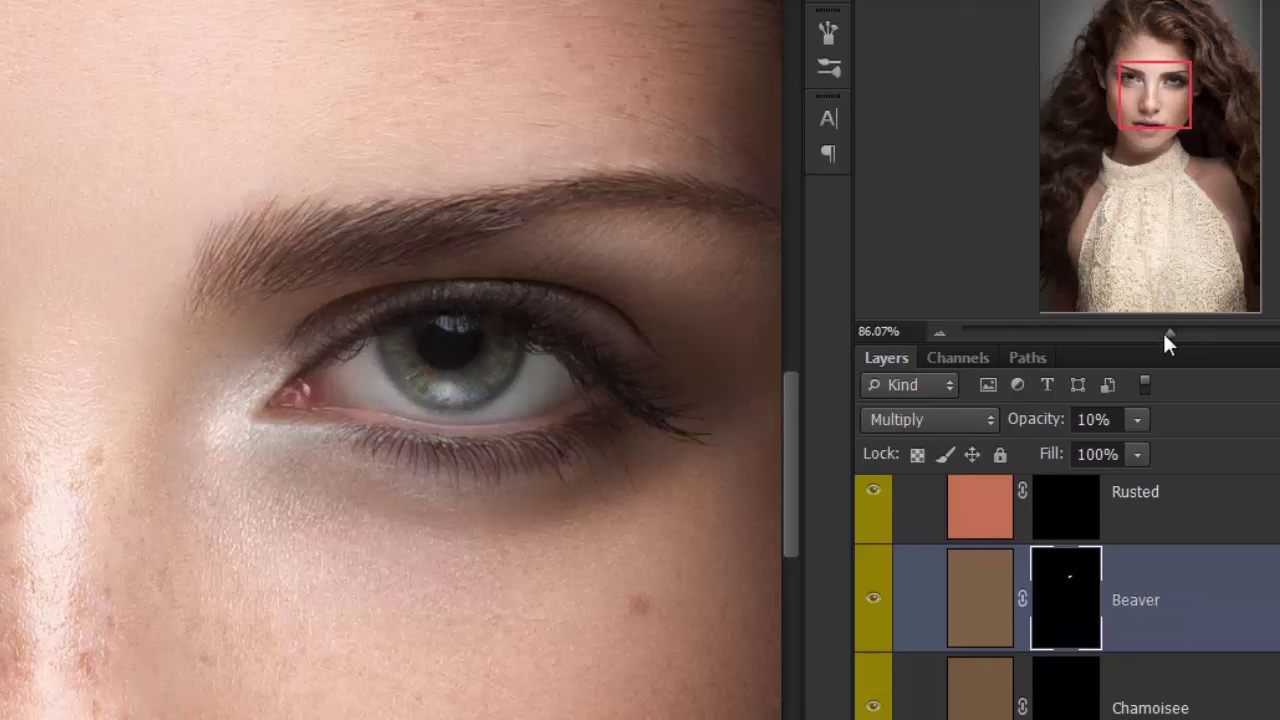
Step: Toggle the Beaver layer's visibility to compare the eyebrow with and without color on the whole portrait
{"action": "left_click_drag", "start_coordinate": [1163, 336], "coordinate": [1123, 334]}
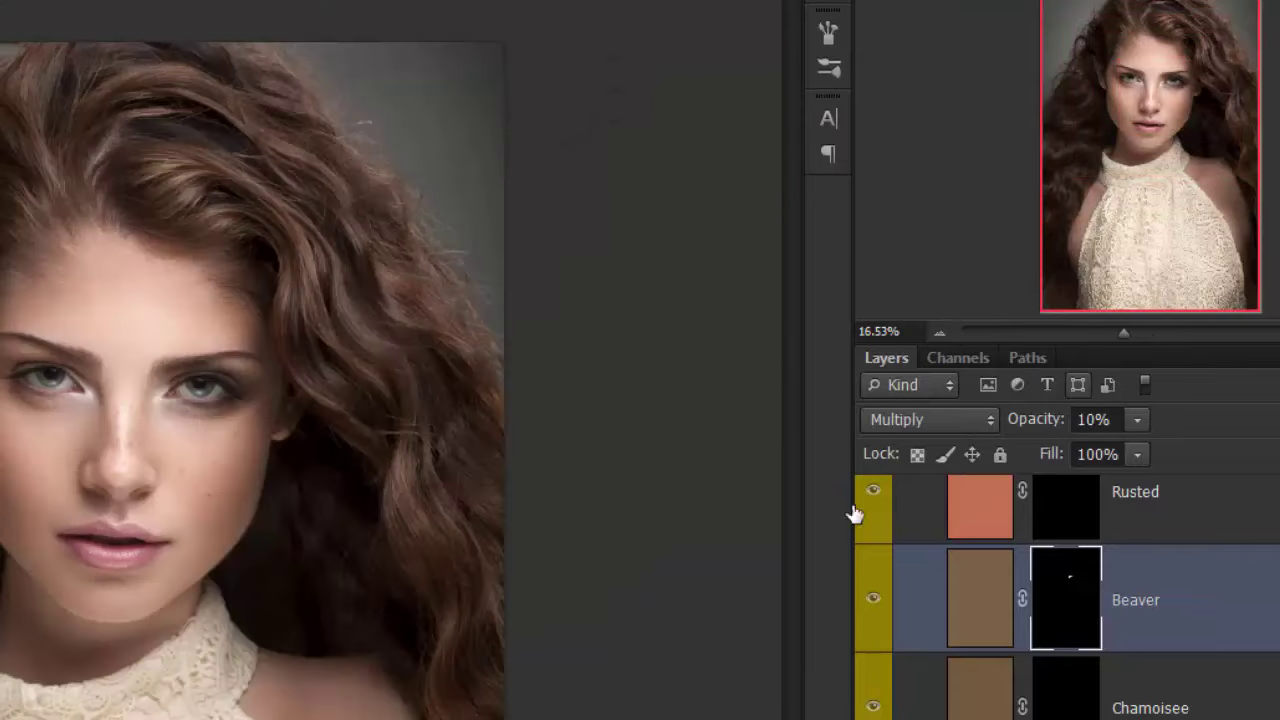
{"action": "left_click", "coordinate": [874, 603]}
{"action": "left_click", "coordinate": [874, 605]}
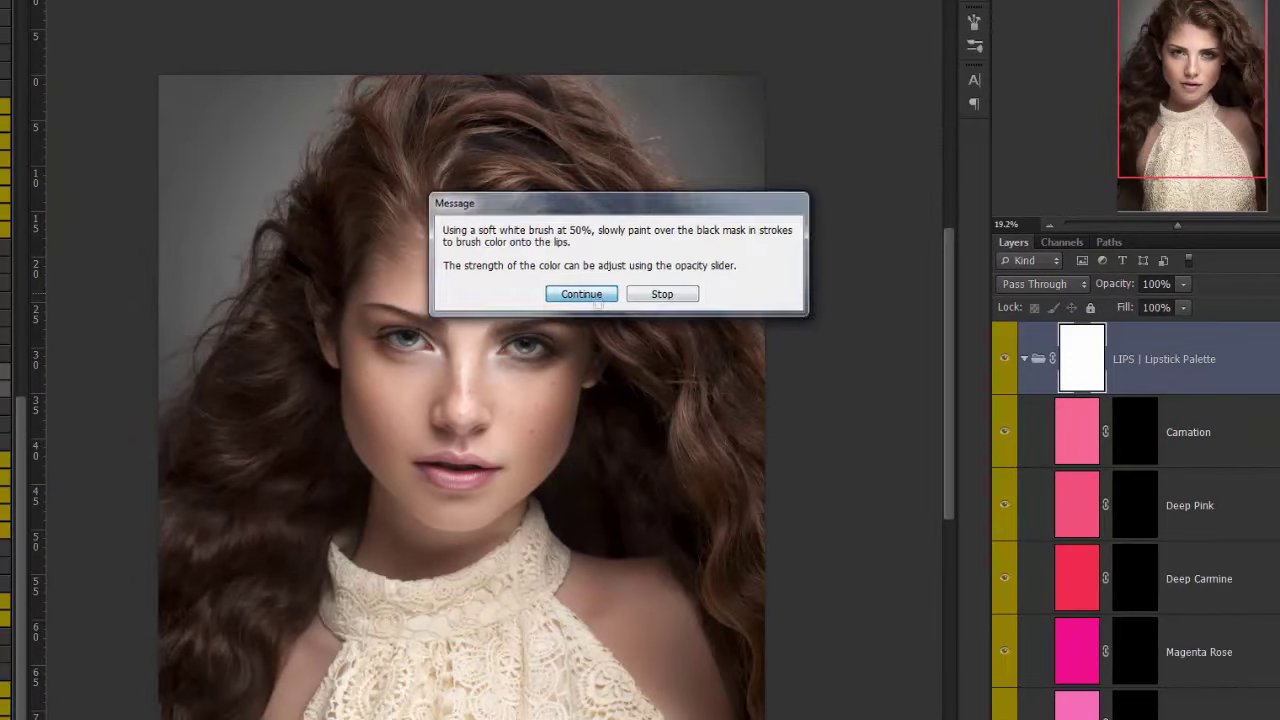
Step: Paint Deep Pink from the Lipstick Palette onto the lips and lower that layer's opacity to about 14%
{"action": "left_click", "coordinate": [594, 300]}
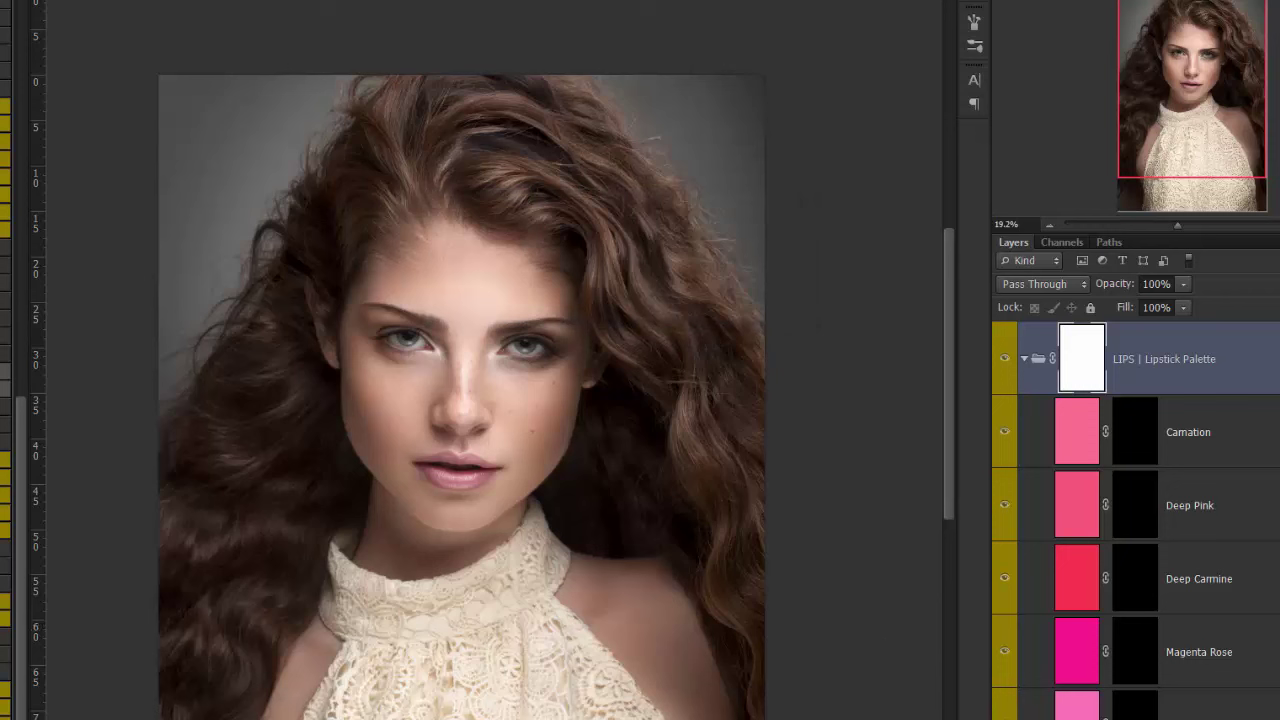
{"action": "left_click", "coordinate": [1133, 511]}
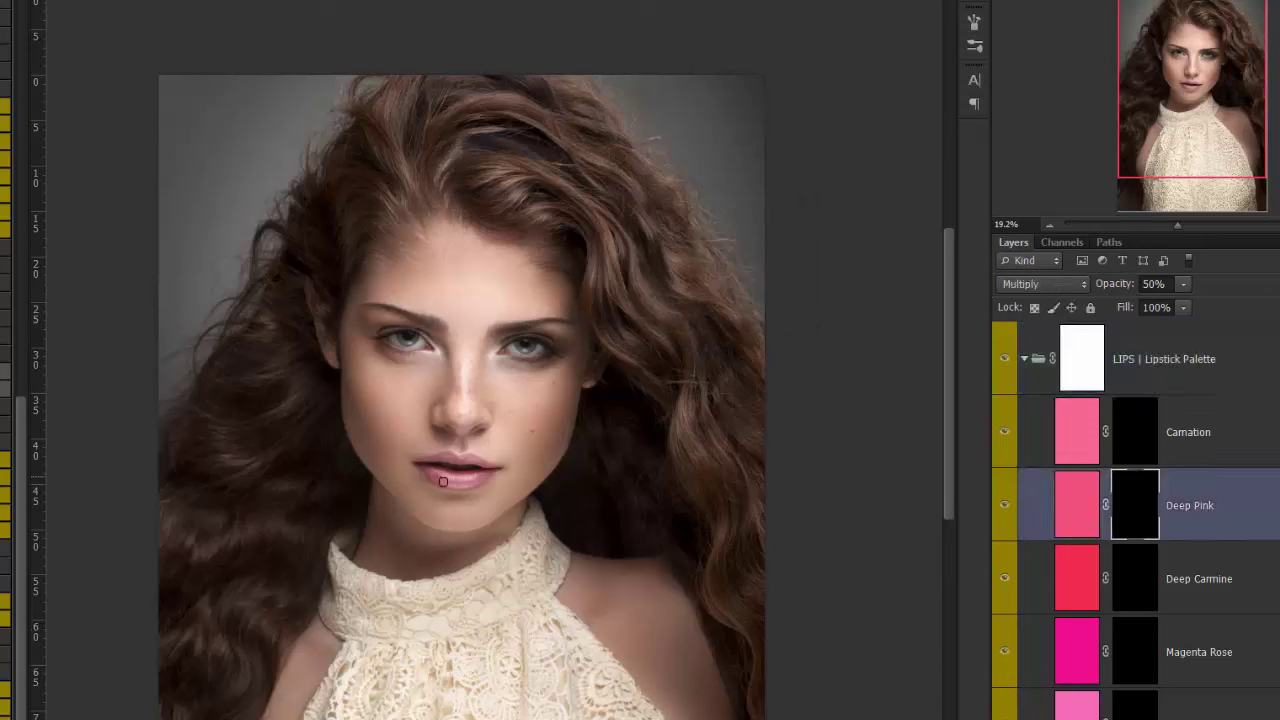
{"action": "mouse_move", "coordinate": [429, 472]}
{"action": "left_mouse_down"}
{"action": "mouse_move", "coordinate": [480, 479]}
{"action": "mouse_move", "coordinate": [477, 462]}
{"action": "left_mouse_up"}
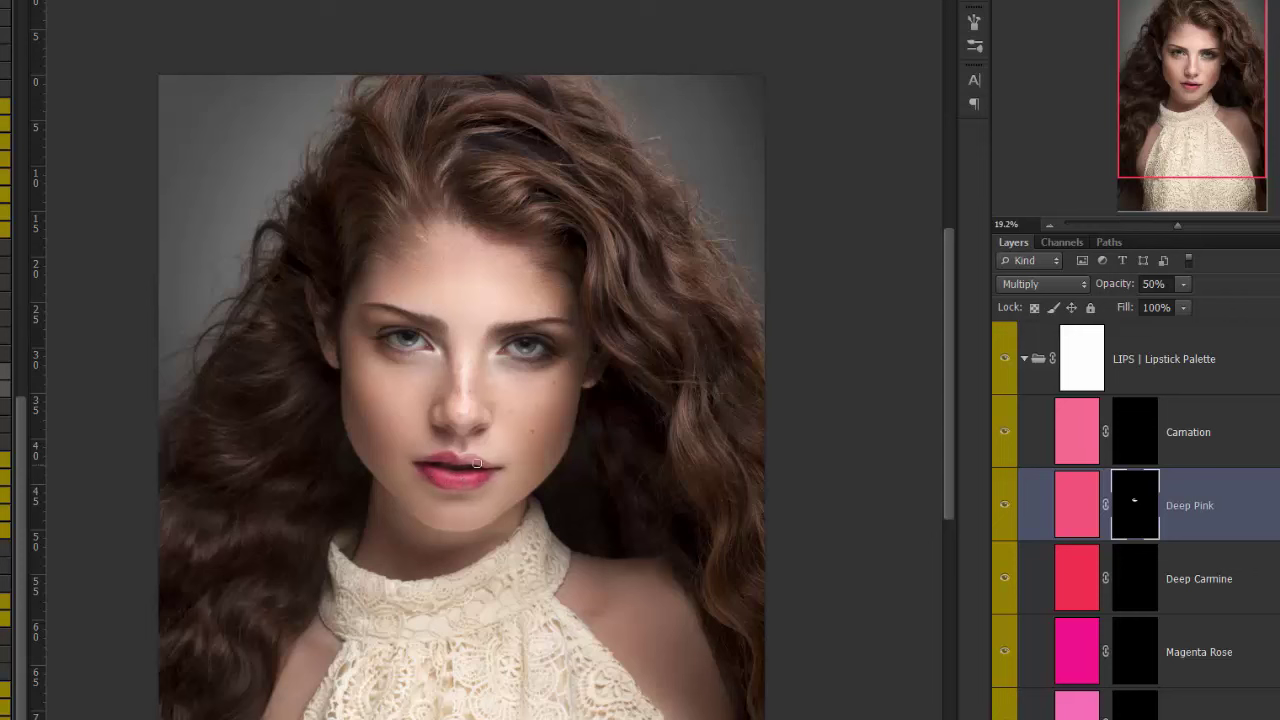
{"action": "left_click_drag", "start_coordinate": [1183, 284], "coordinate": [1161, 306]}
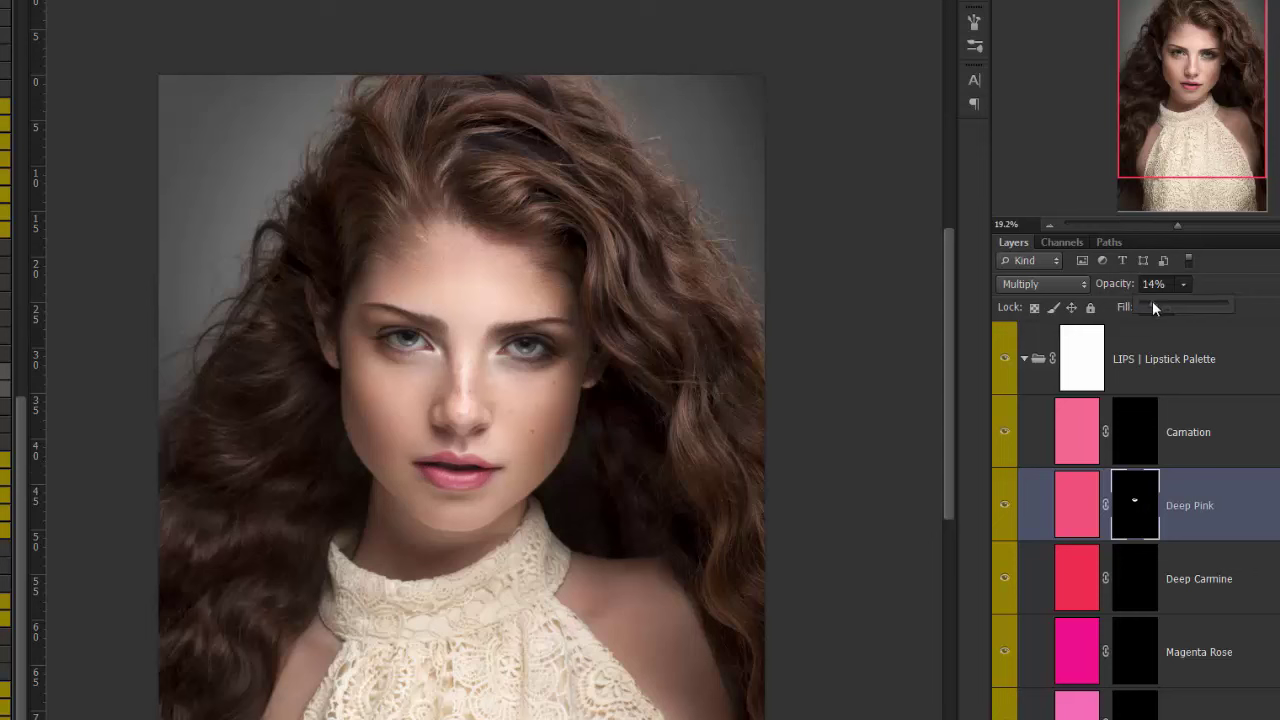
Step: Collapse the Lipstick Palette group and toggle its visibility to compare the lips with and without color
{"action": "left_click", "coordinate": [1024, 358]}
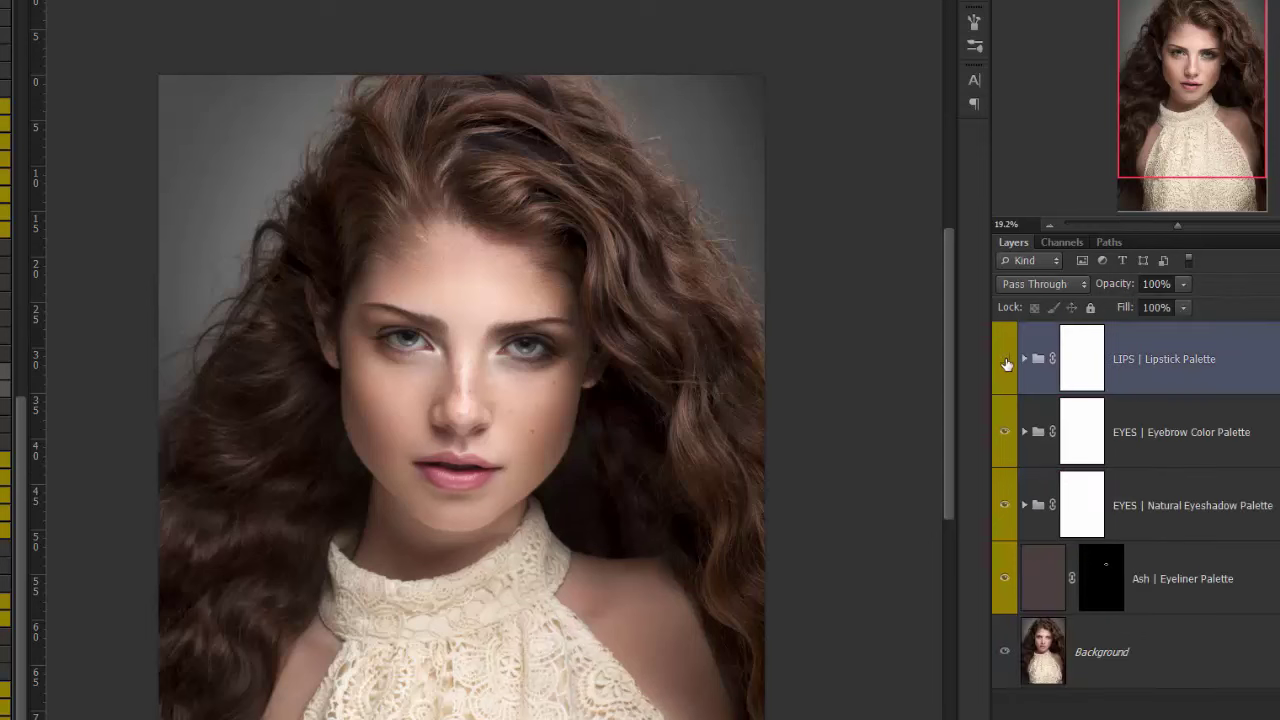
{"action": "left_click", "coordinate": [1006, 364]}
{"action": "left_click", "coordinate": [1006, 365]}
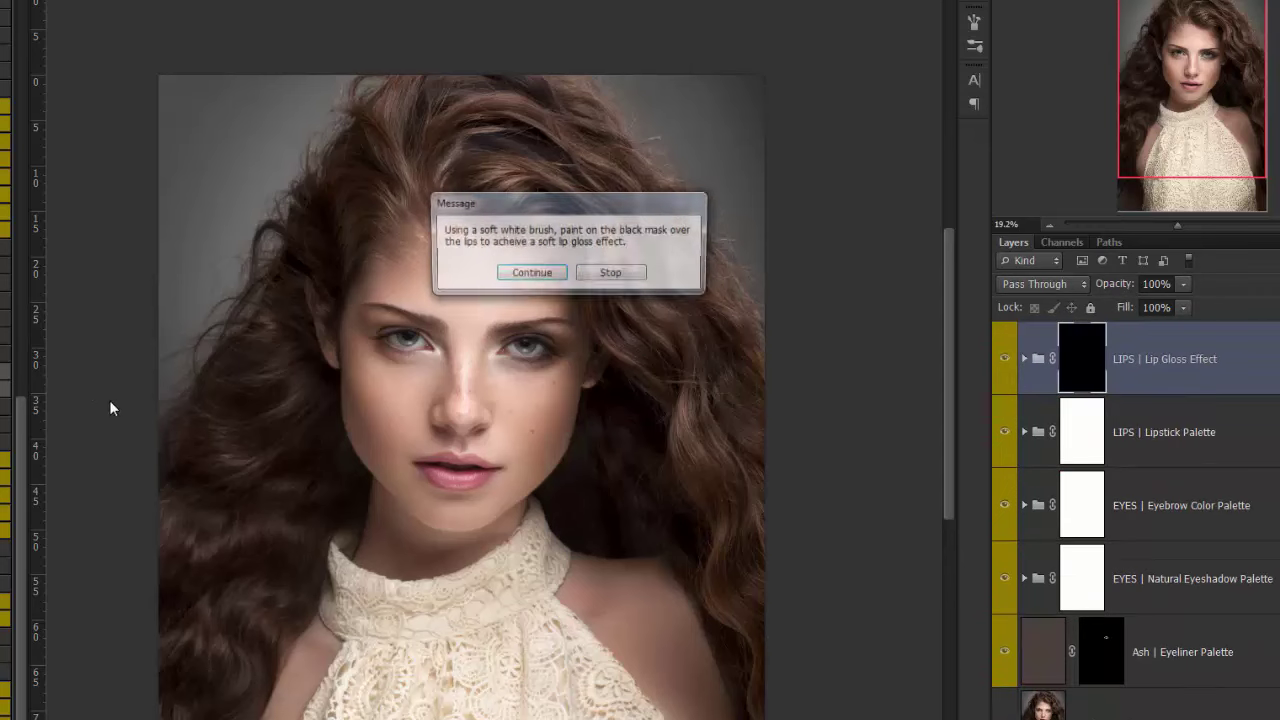
Step: Paint the Lip Gloss Effect onto the lips through its mask and toggle the group's visibility to compare
{"action": "left_click", "coordinate": [531, 271]}
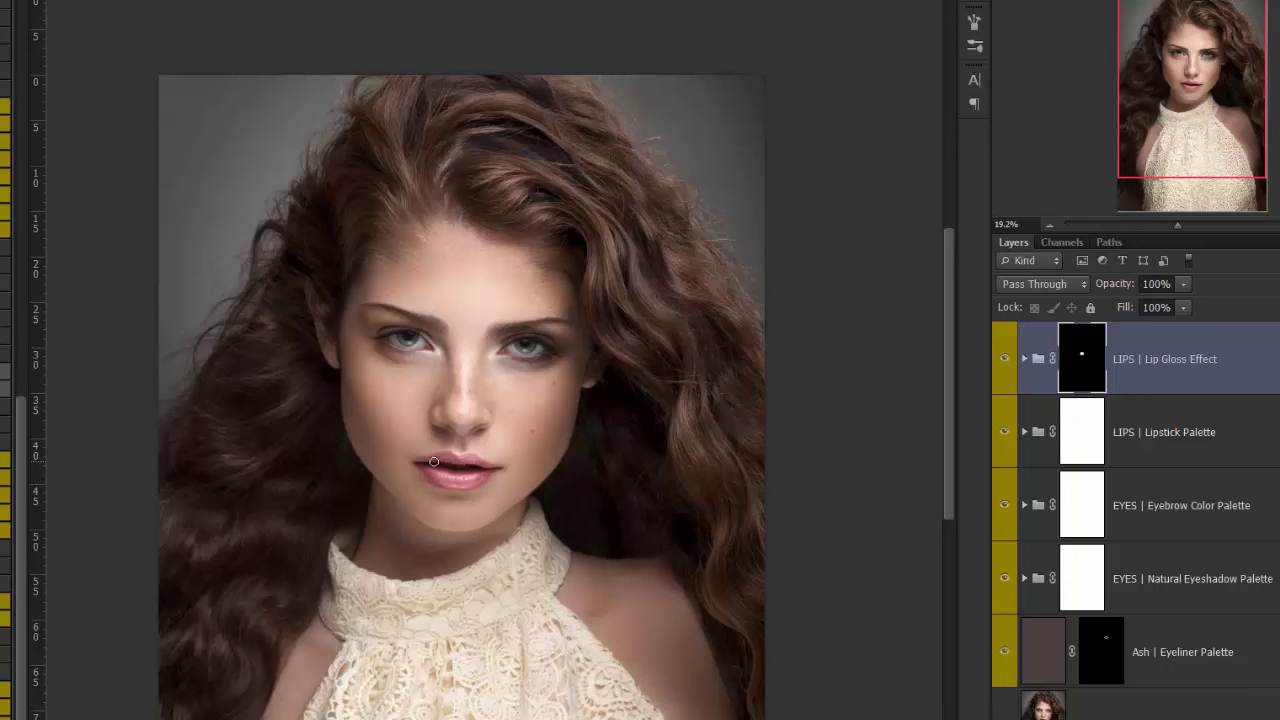
{"action": "left_click", "coordinate": [1007, 362]}
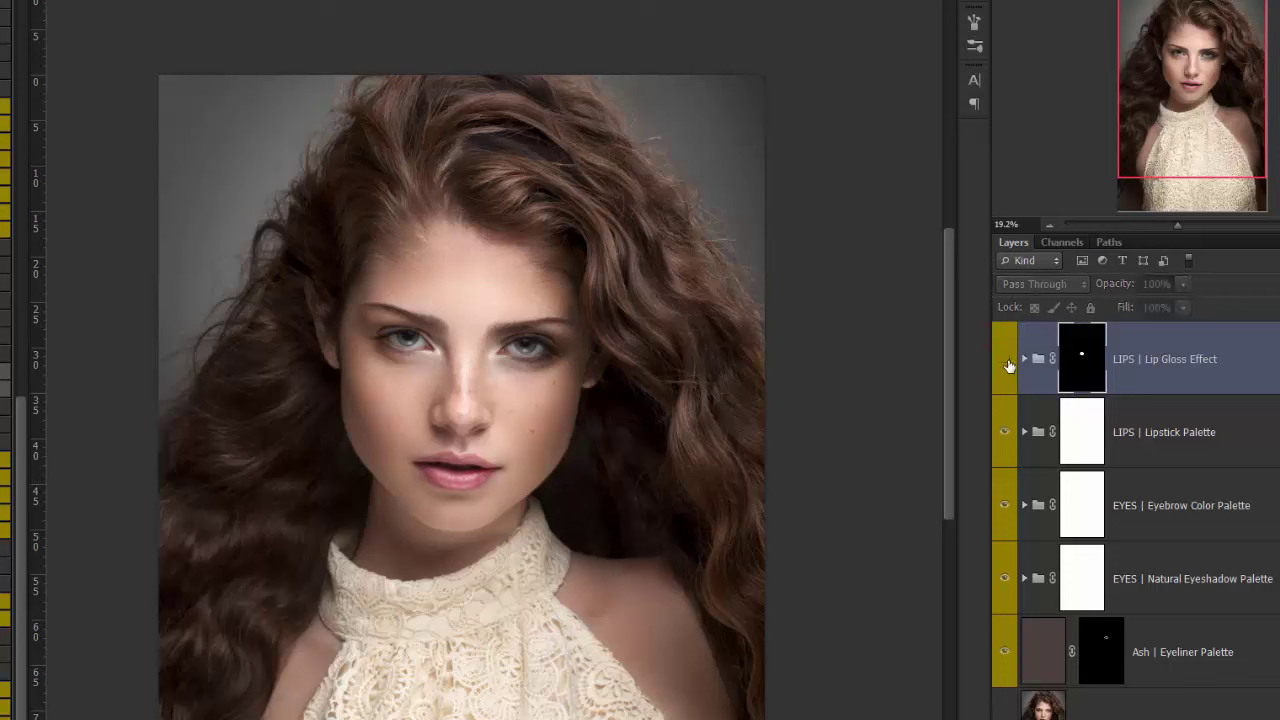
{"action": "left_click", "coordinate": [1005, 362]}
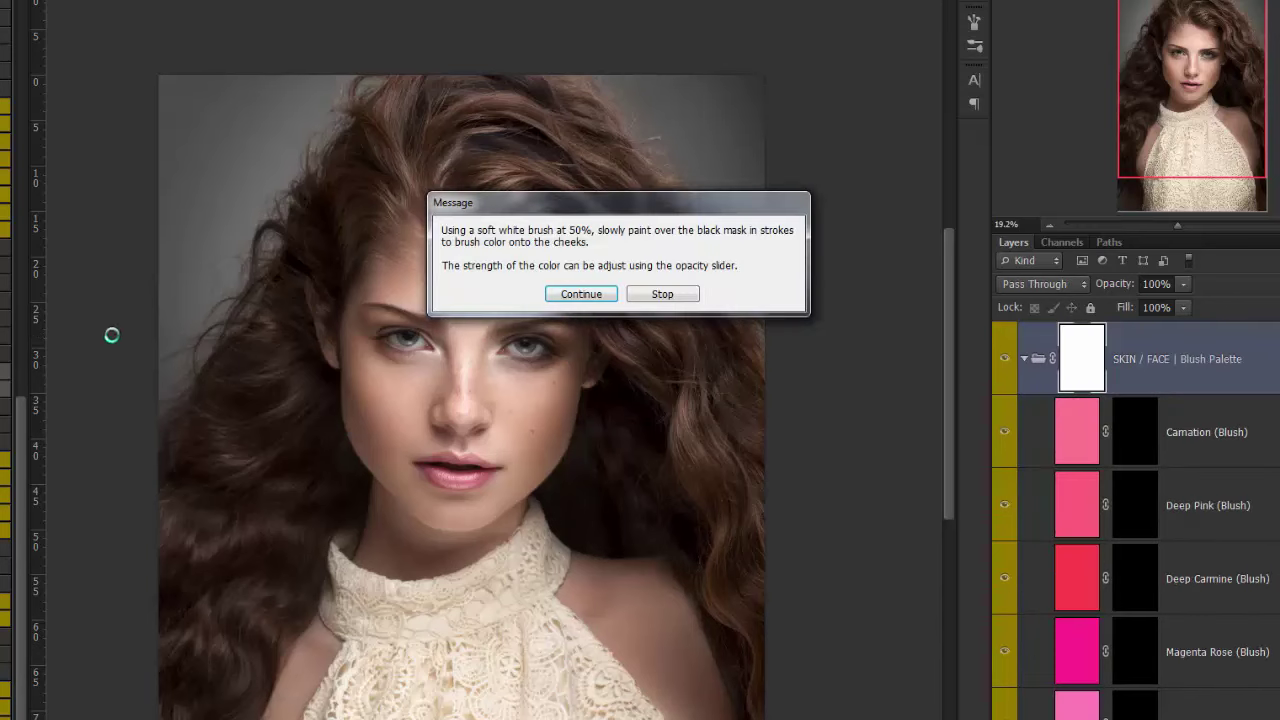
Step: Brush Coral from the Blush Palette onto both cheeks through its mask, using a larger brush
{"action": "left_click", "coordinate": [580, 294]}
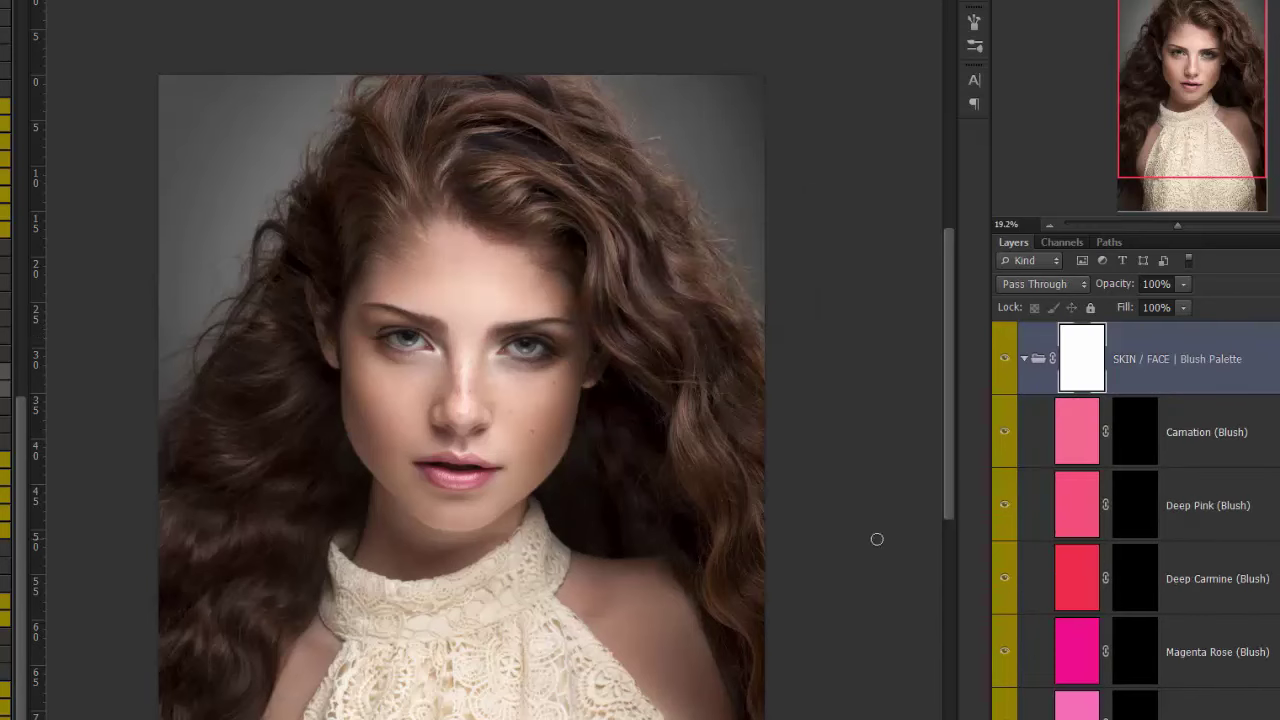
{"action": "scroll", "coordinate": [1083, 464], "scroll_direction": "down", "scroll_amount": 5}
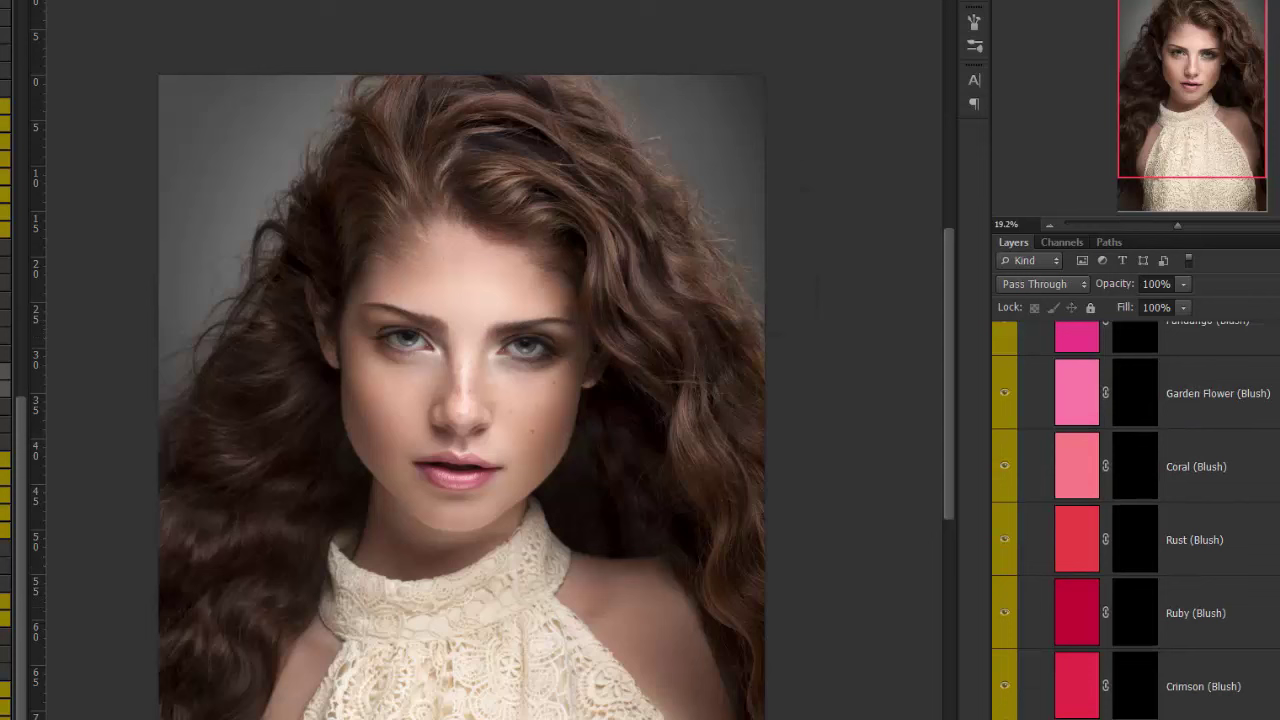
{"action": "left_click", "coordinate": [1137, 473]}
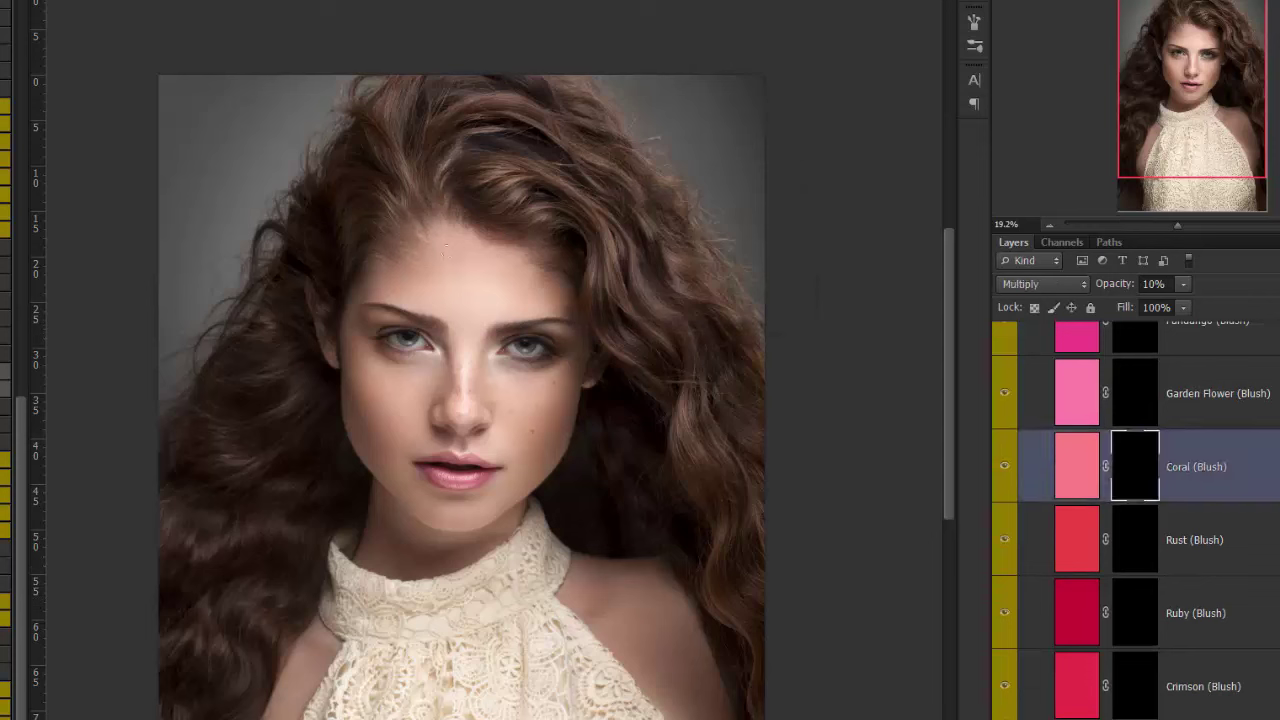
{"action": "key", "text": "bracketright"}
{"action": "key", "text": "bracketright"}
{"action": "key", "text": "bracketright"}
{"action": "key", "text": "bracketright"}
{"action": "key", "text": "bracketright"}
{"action": "mouse_move", "coordinate": [524, 404]}
{"action": "left_mouse_down"}
{"action": "mouse_move", "coordinate": [529, 391]}
{"action": "mouse_move", "coordinate": [526, 431]}
{"action": "mouse_move", "coordinate": [554, 403]}
{"action": "mouse_move", "coordinate": [539, 399]}
{"action": "mouse_move", "coordinate": [543, 414]}
{"action": "mouse_move", "coordinate": [527, 418]}
{"action": "left_mouse_up"}
{"action": "mouse_move", "coordinate": [376, 402]}
{"action": "left_mouse_down"}
{"action": "mouse_move", "coordinate": [387, 427]}
{"action": "mouse_move", "coordinate": [394, 383]}
{"action": "mouse_move", "coordinate": [377, 380]}
{"action": "mouse_move", "coordinate": [380, 403]}
{"action": "mouse_move", "coordinate": [365, 391]}
{"action": "mouse_move", "coordinate": [377, 406]}
{"action": "mouse_move", "coordinate": [365, 391]}
{"action": "left_mouse_up"}
{"action": "left_click_drag", "start_coordinate": [536, 408], "coordinate": [554, 403]}
Step: Toggle the Coral blush layer's visibility to compare the cheeks, and collapse the Blush Palette group
{"action": "left_click", "coordinate": [1005, 474]}
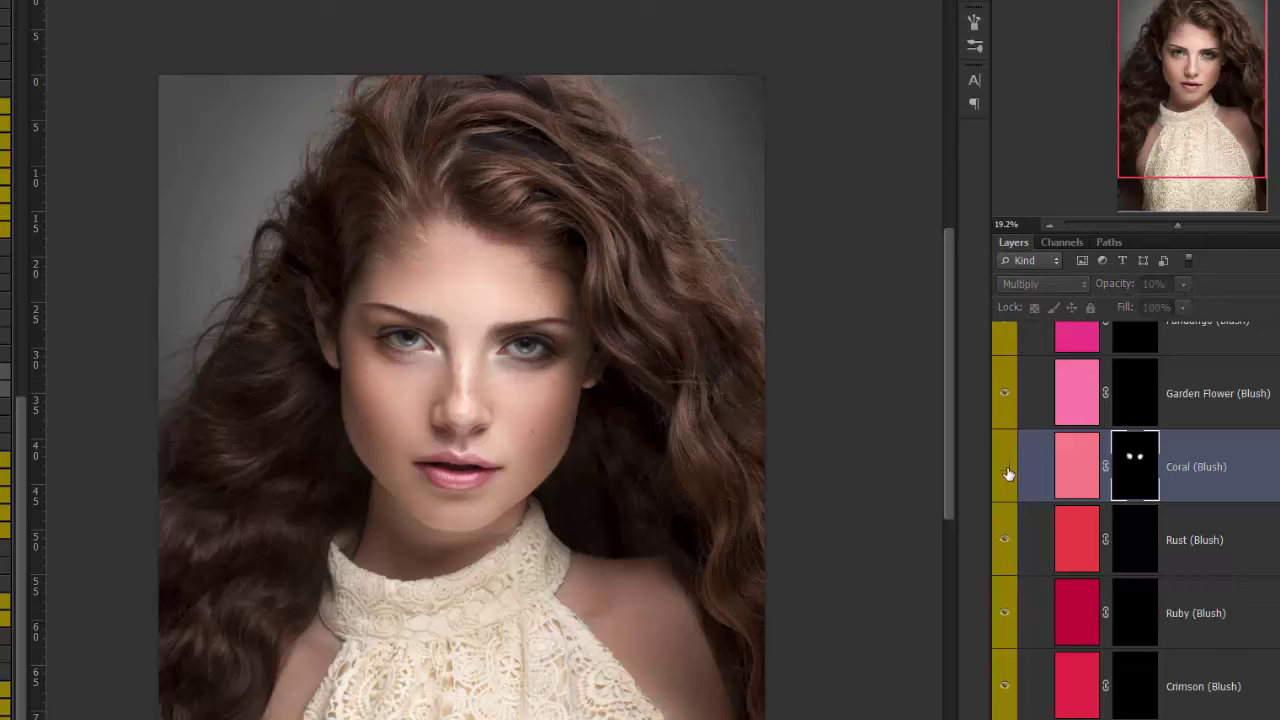
{"action": "left_click", "coordinate": [1006, 476]}
{"action": "scroll", "coordinate": [1075, 420], "scroll_direction": "up", "scroll_amount": 5}
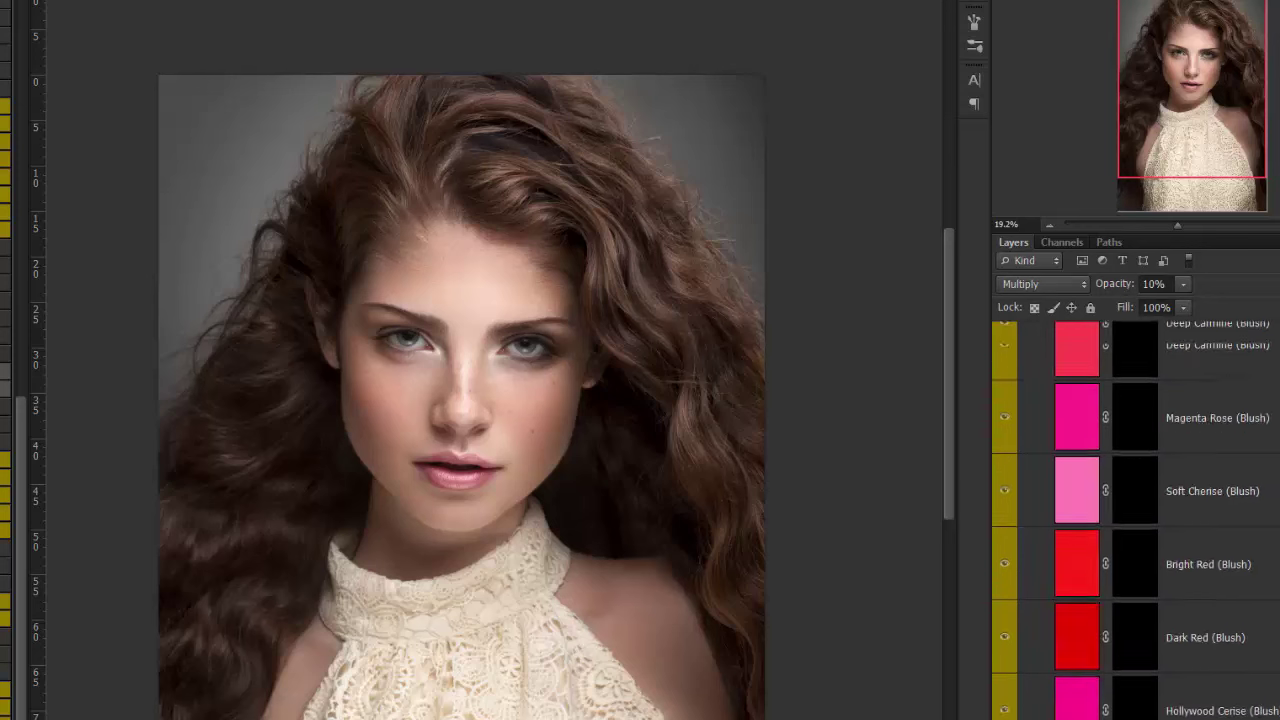
{"action": "left_click", "coordinate": [1024, 359]}
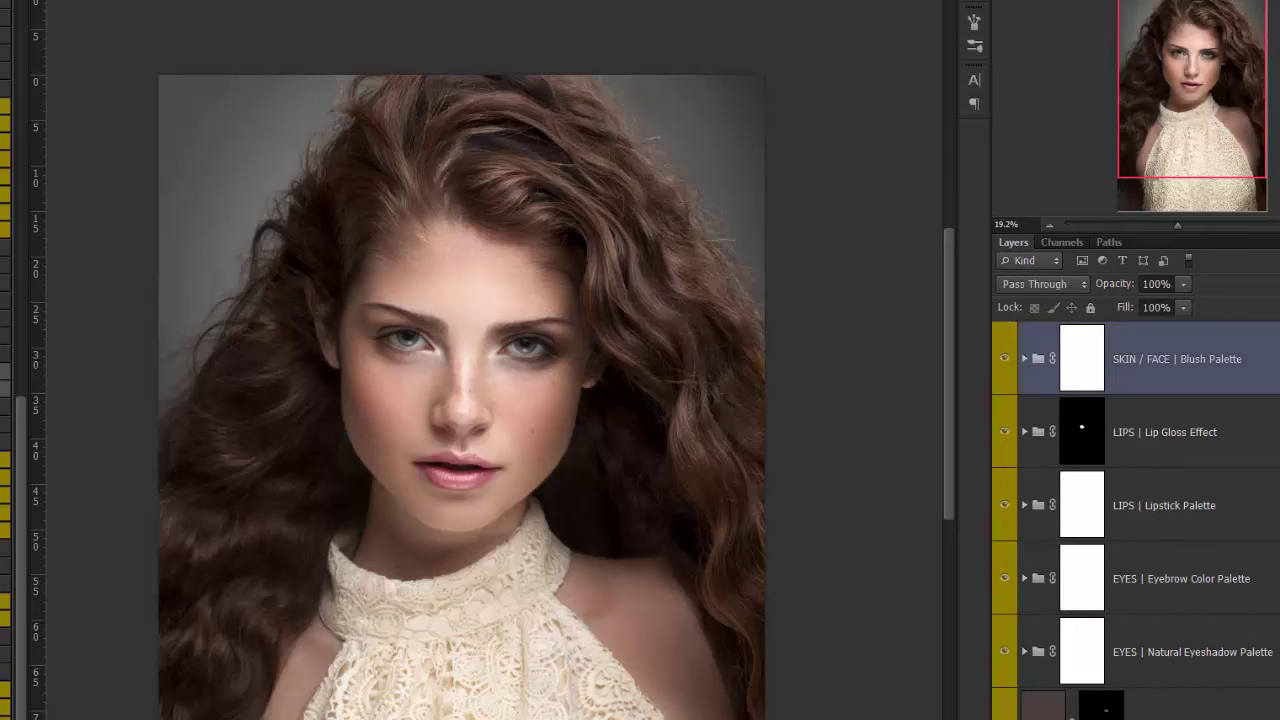
Step: Run the Foundation / Powder action and brush the Fallow shade onto both sides of the forehead through its mask
{"action": "left_click", "coordinate": [4, 530]}
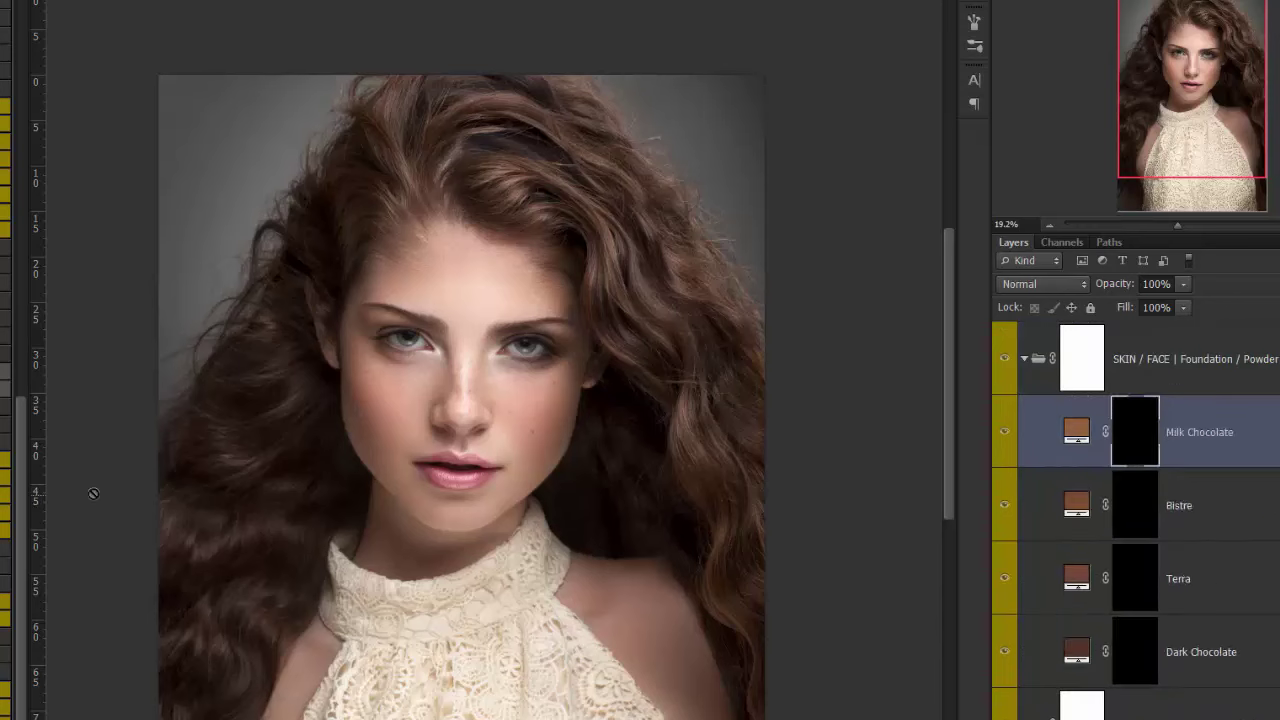
{"action": "key", "text": "Return"}
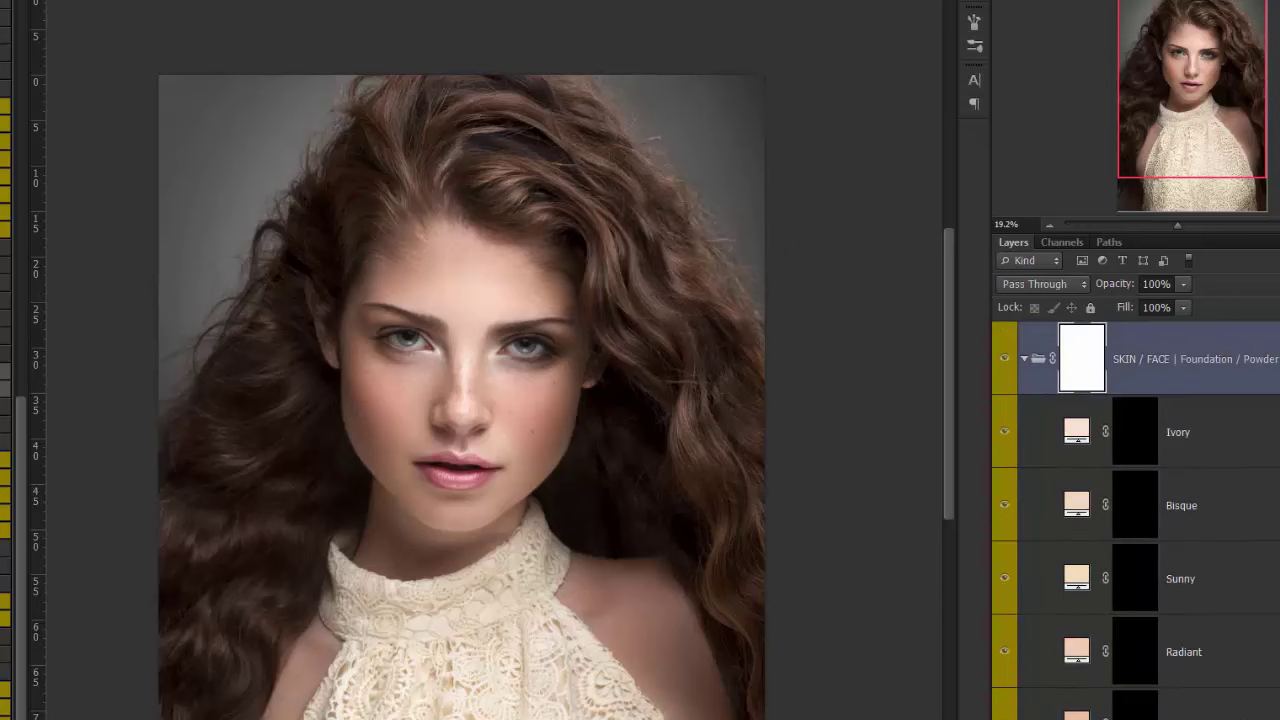
{"action": "scroll", "coordinate": [1135, 520], "scroll_direction": "down", "scroll_amount": 5}
{"action": "scroll", "coordinate": [1135, 520], "scroll_direction": "down", "scroll_amount": 4}
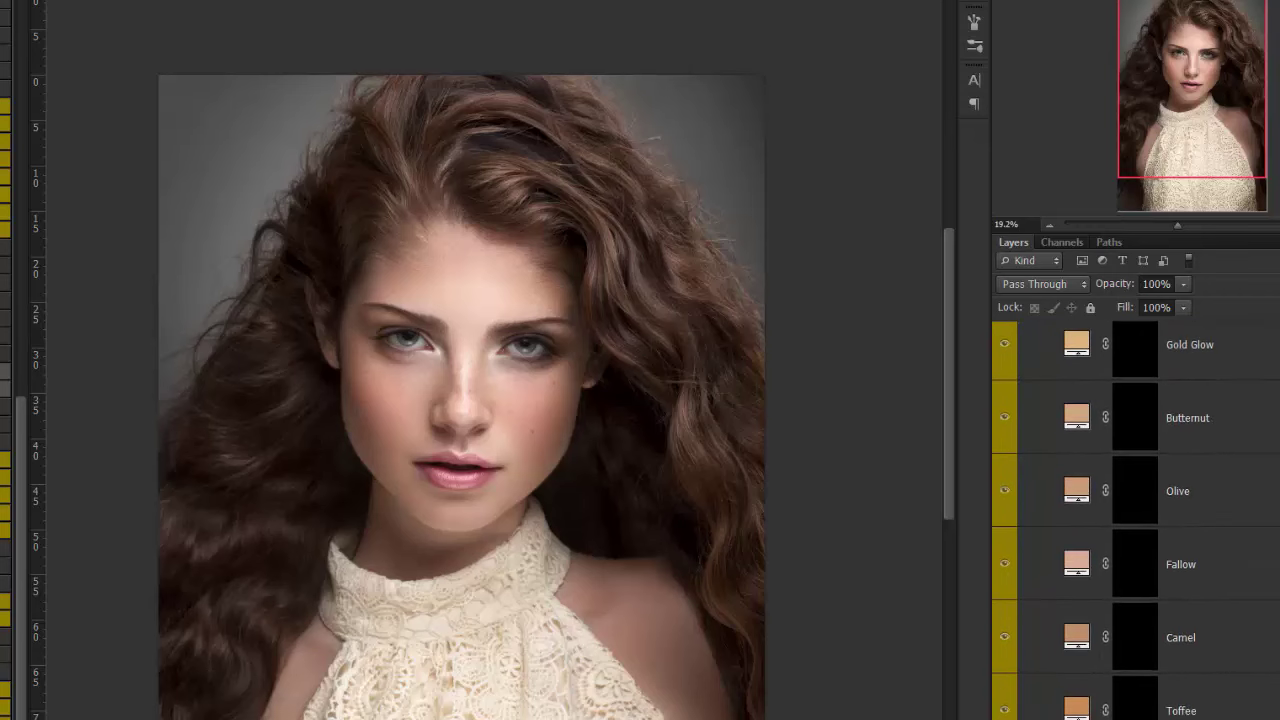
{"action": "left_click", "coordinate": [1135, 572]}
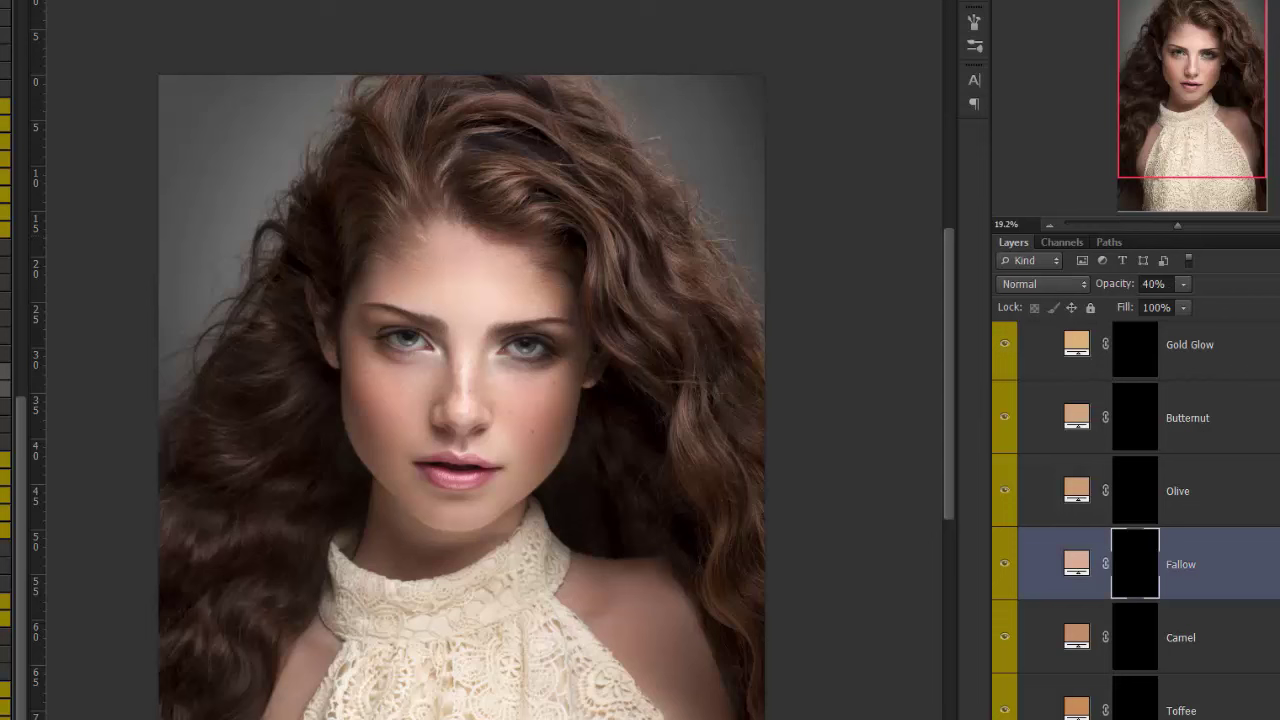
{"action": "mouse_move", "coordinate": [406, 291]}
{"action": "left_mouse_down"}
{"action": "mouse_move", "coordinate": [386, 280]}
{"action": "mouse_move", "coordinate": [429, 271]}
{"action": "mouse_move", "coordinate": [392, 285]}
{"action": "mouse_move", "coordinate": [413, 267]}
{"action": "left_mouse_up"}
{"action": "left_click_drag", "start_coordinate": [538, 278], "coordinate": [561, 303]}
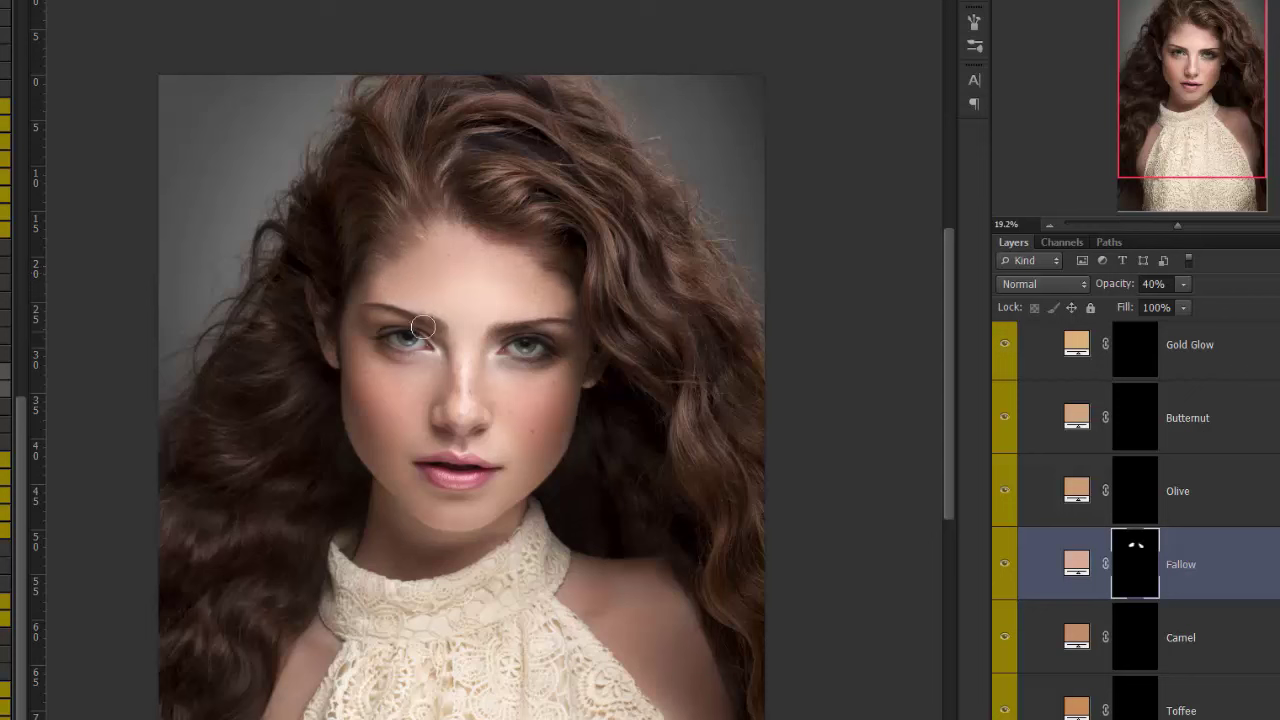
Step: Extend the Fallow foundation over the cheeks, chin and the areas beside both eyes, using a larger brush
{"action": "key", "text": "bracketright"}
{"action": "key", "text": "bracketright"}
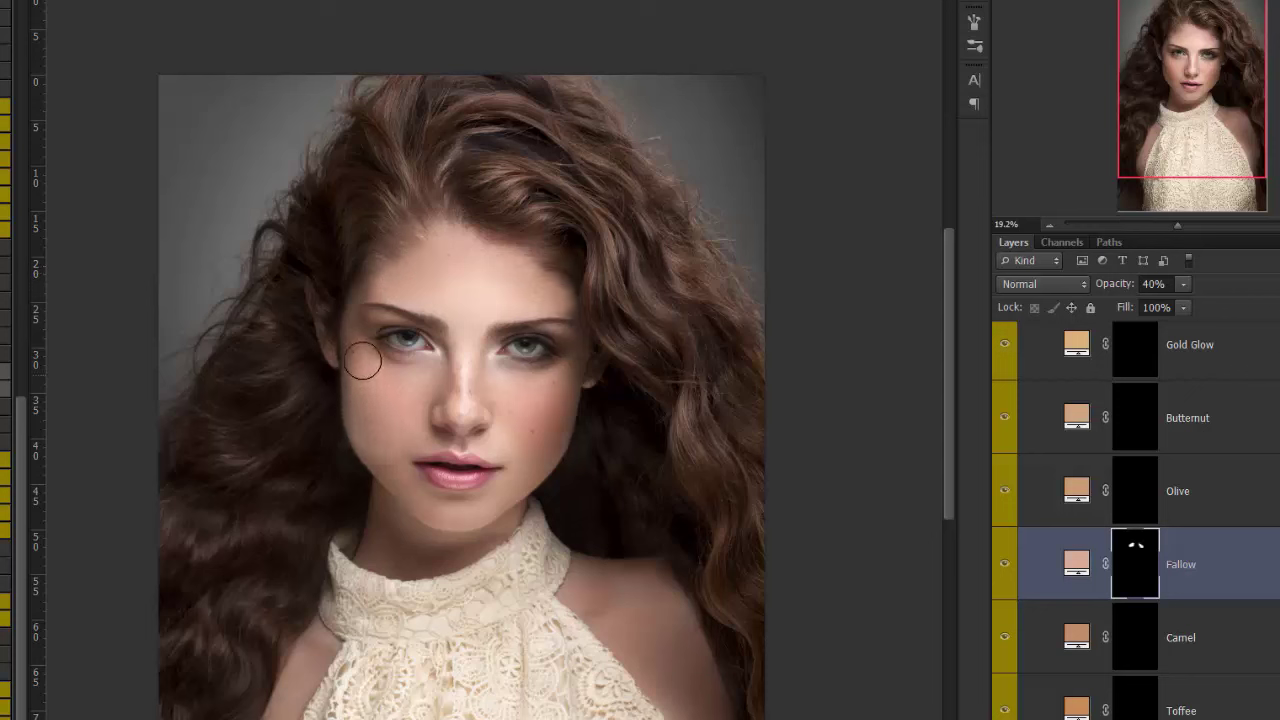
{"action": "mouse_move", "coordinate": [415, 403]}
{"action": "left_mouse_down"}
{"action": "mouse_move", "coordinate": [391, 454]}
{"action": "mouse_move", "coordinate": [360, 305]}
{"action": "mouse_move", "coordinate": [358, 342]}
{"action": "left_mouse_up"}
{"action": "mouse_move", "coordinate": [508, 374]}
{"action": "left_mouse_down"}
{"action": "mouse_move", "coordinate": [529, 442]}
{"action": "mouse_move", "coordinate": [543, 437]}
{"action": "mouse_move", "coordinate": [534, 454]}
{"action": "mouse_move", "coordinate": [563, 371]}
{"action": "mouse_move", "coordinate": [485, 483]}
{"action": "mouse_move", "coordinate": [429, 491]}
{"action": "mouse_move", "coordinate": [451, 506]}
{"action": "left_mouse_up"}
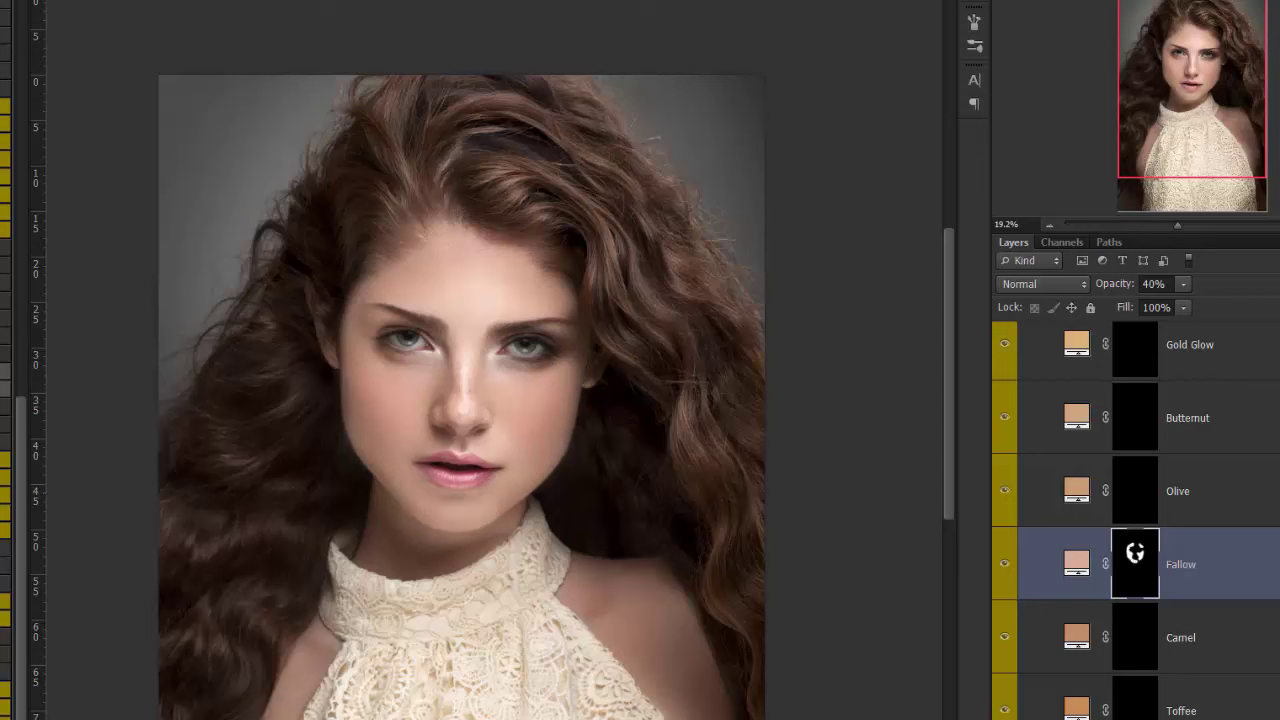
{"action": "left_click_drag", "start_coordinate": [567, 316], "coordinate": [565, 326]}
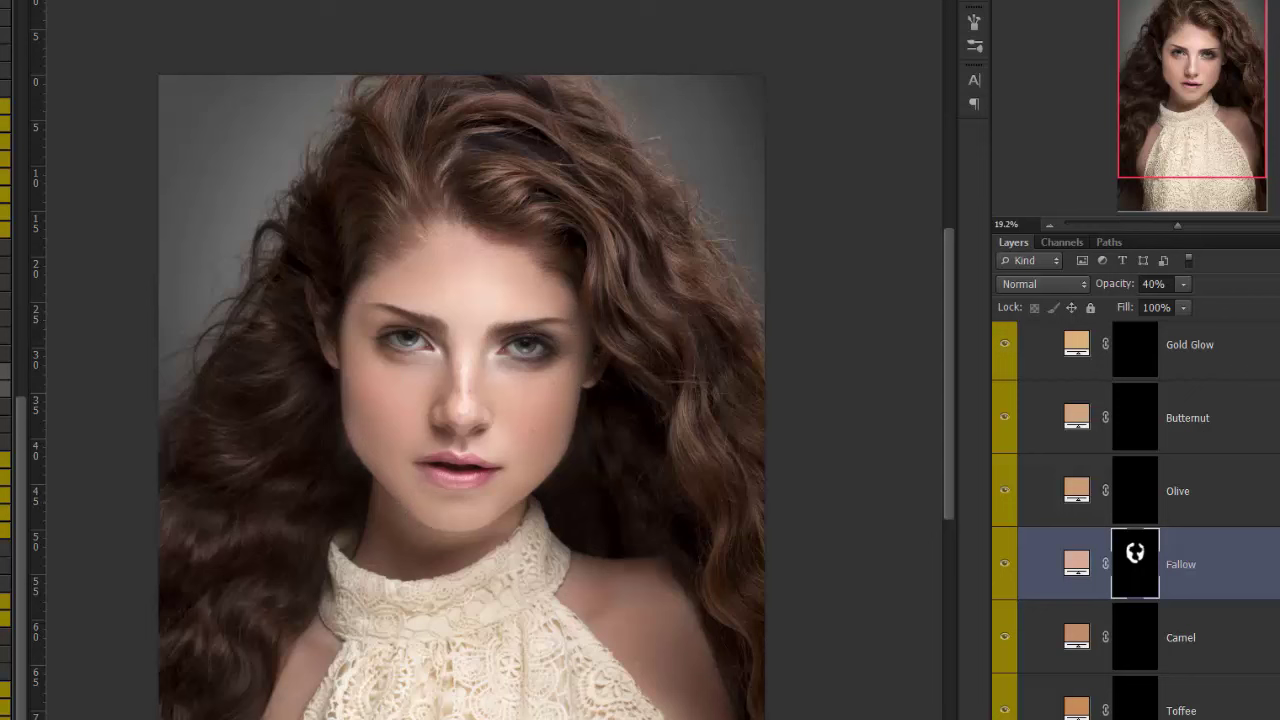
{"action": "left_click_drag", "start_coordinate": [361, 310], "coordinate": [367, 346]}
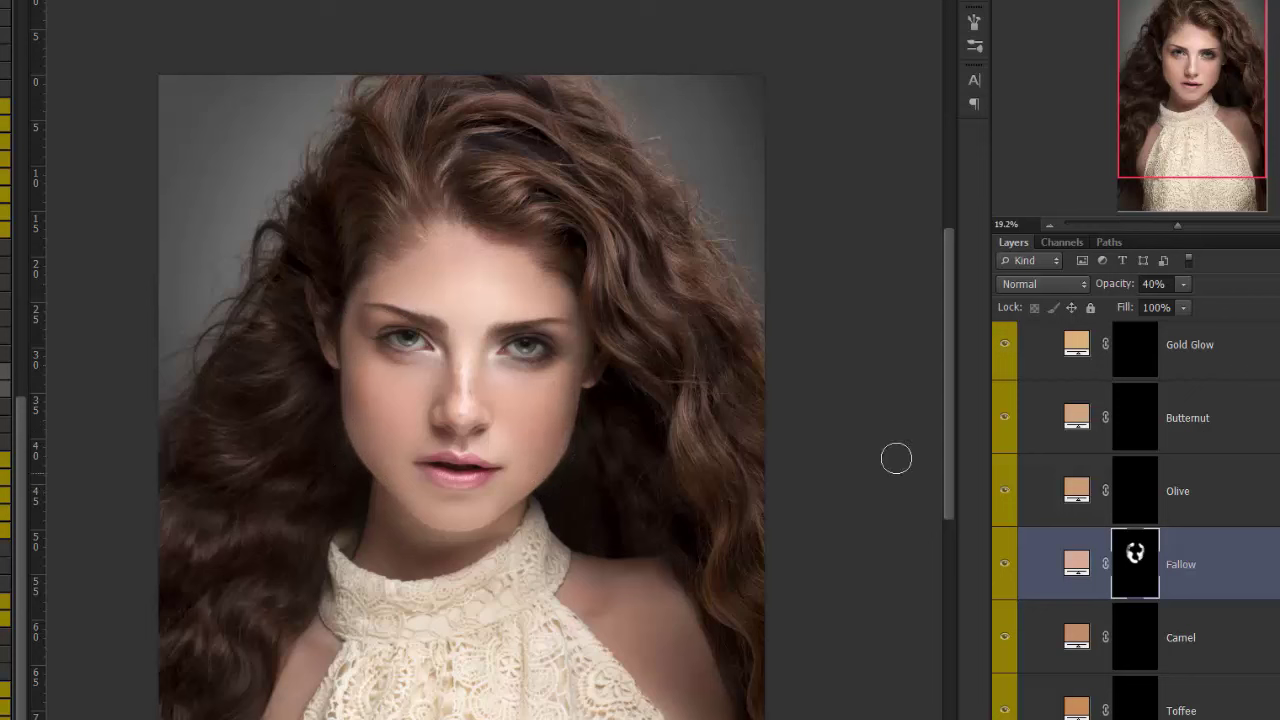
Step: Set the Fallow layer's opacity to 20% and toggle its visibility to compare the skin
{"action": "left_click_drag", "start_coordinate": [1164, 305], "coordinate": [1164, 305]}
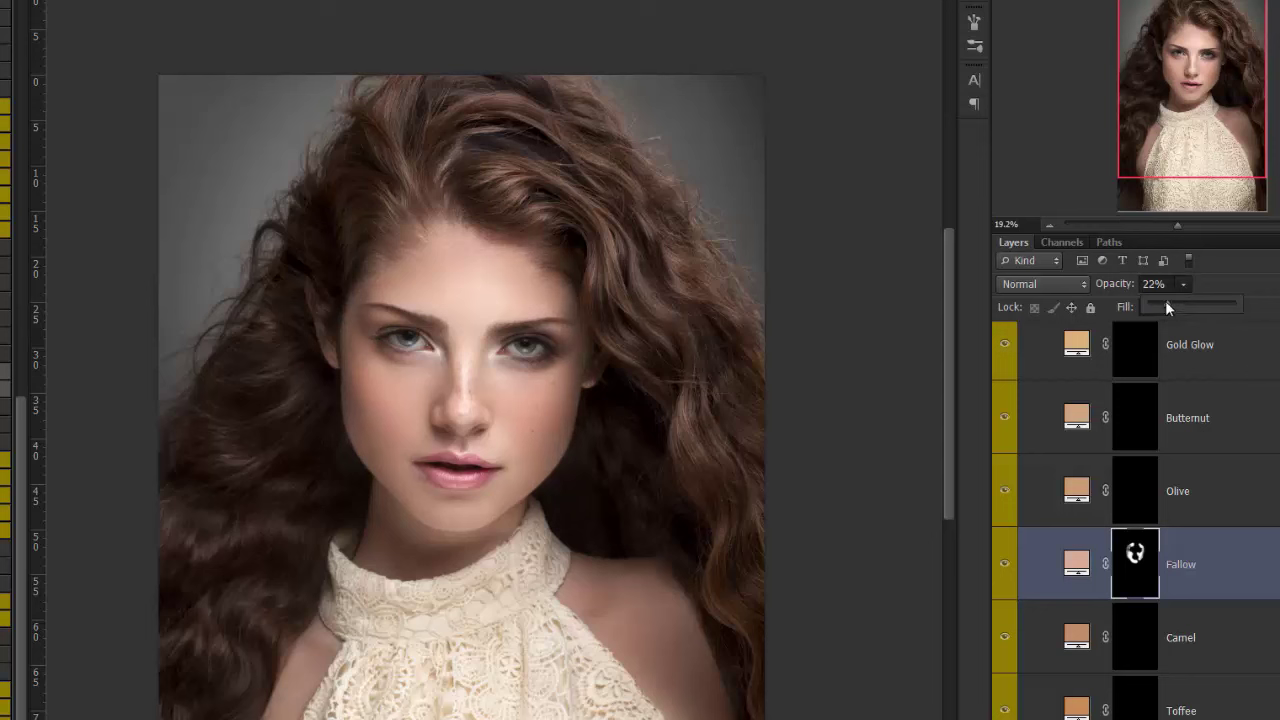
{"action": "left_click", "coordinate": [1006, 567]}
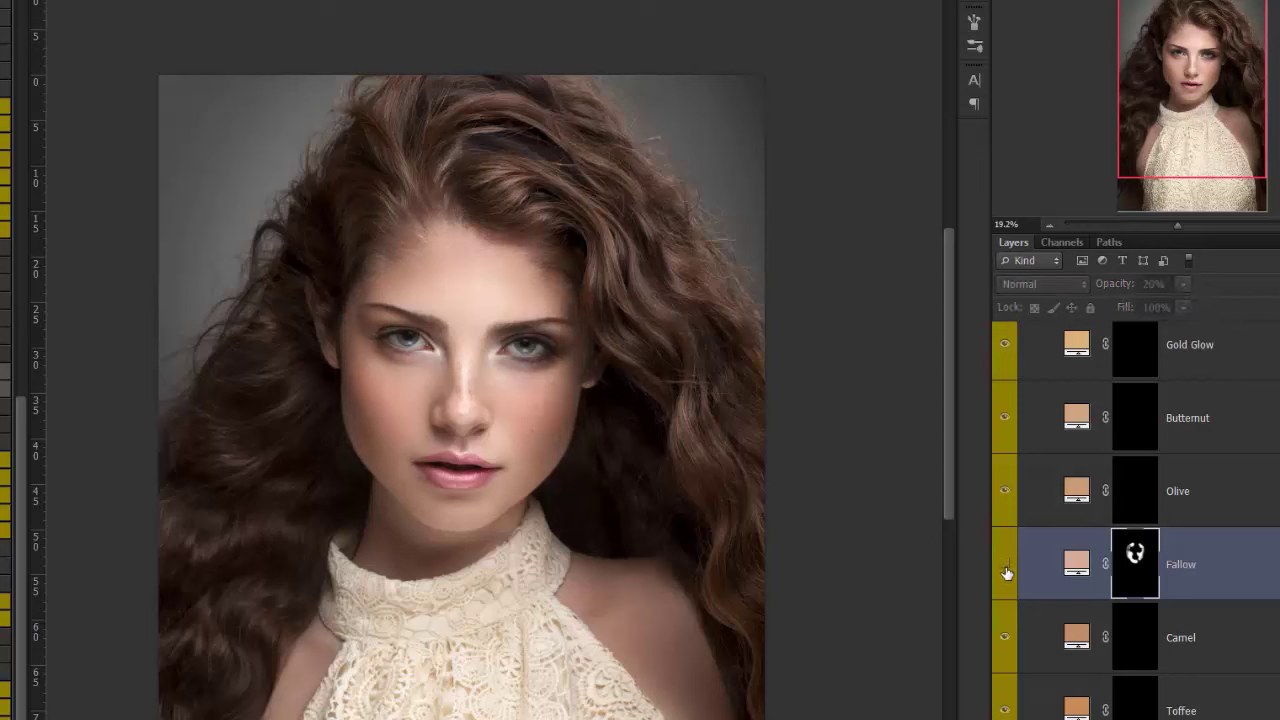
{"action": "left_click", "coordinate": [1006, 567]}
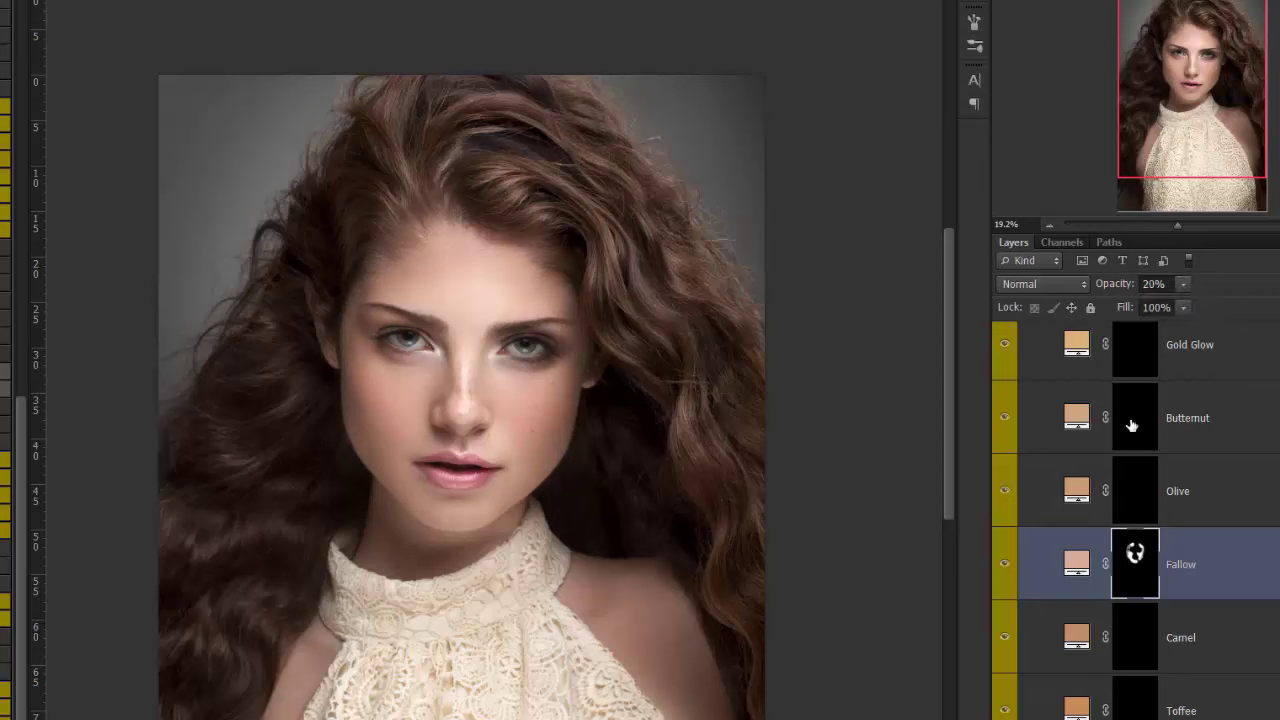
Step: Collapse the Foundation / Powder group and move it below the Blush Palette group, and hide the Blush Palette group
{"action": "scroll", "coordinate": [1136, 520], "scroll_direction": "up", "scroll_amount": 10}
{"action": "left_click", "coordinate": [1025, 360]}
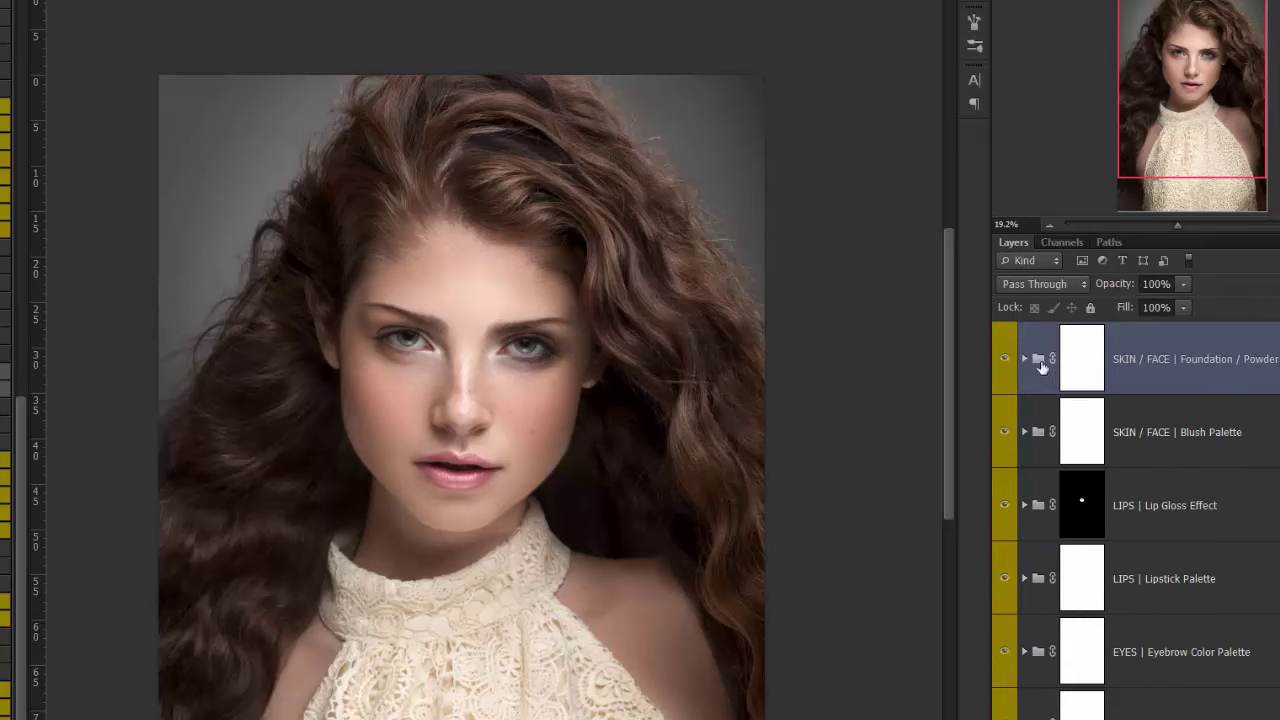
{"action": "left_click_drag", "start_coordinate": [1170, 386], "coordinate": [1170, 470]}
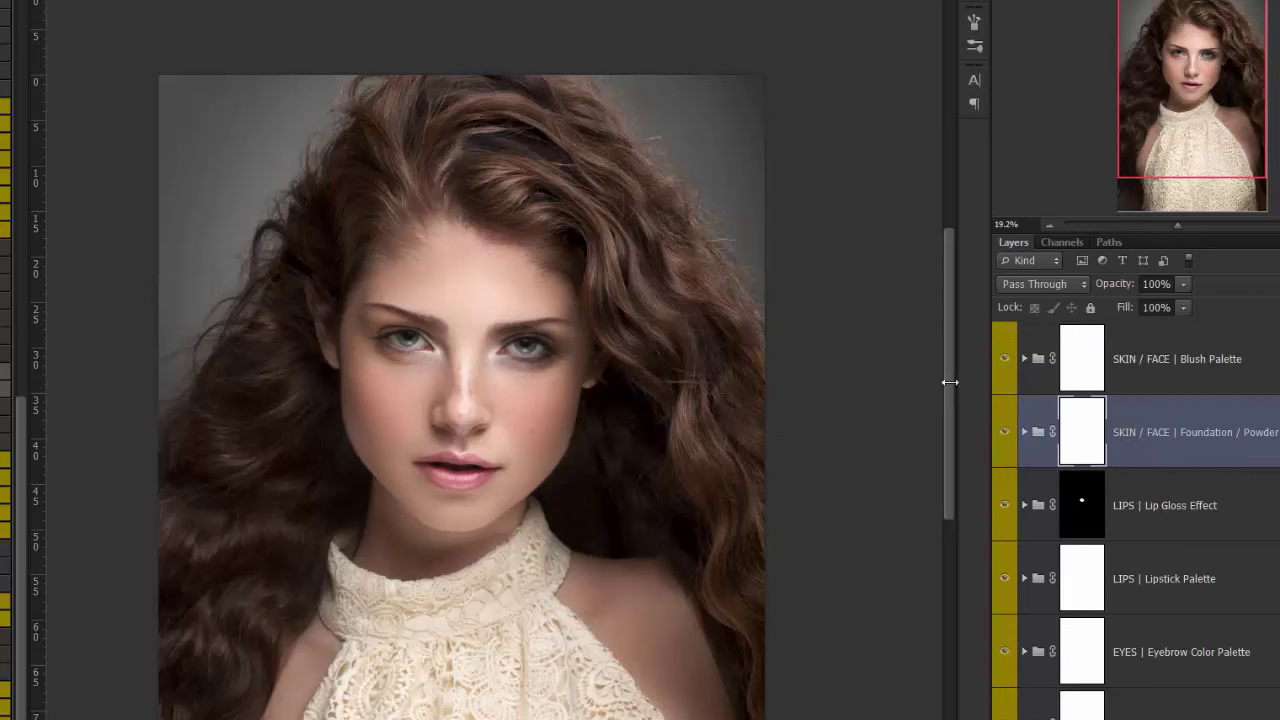
{"action": "key", "text": "alt+bracketright"}
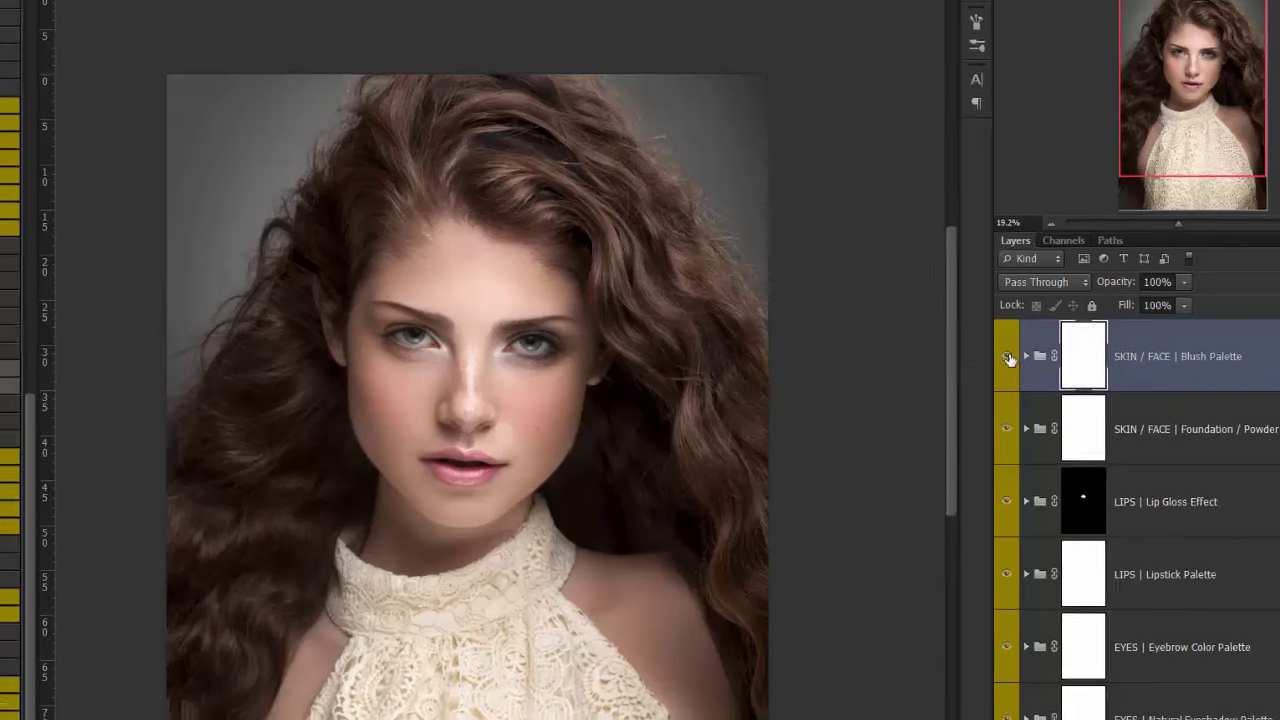
{"action": "left_click", "coordinate": [1008, 357]}
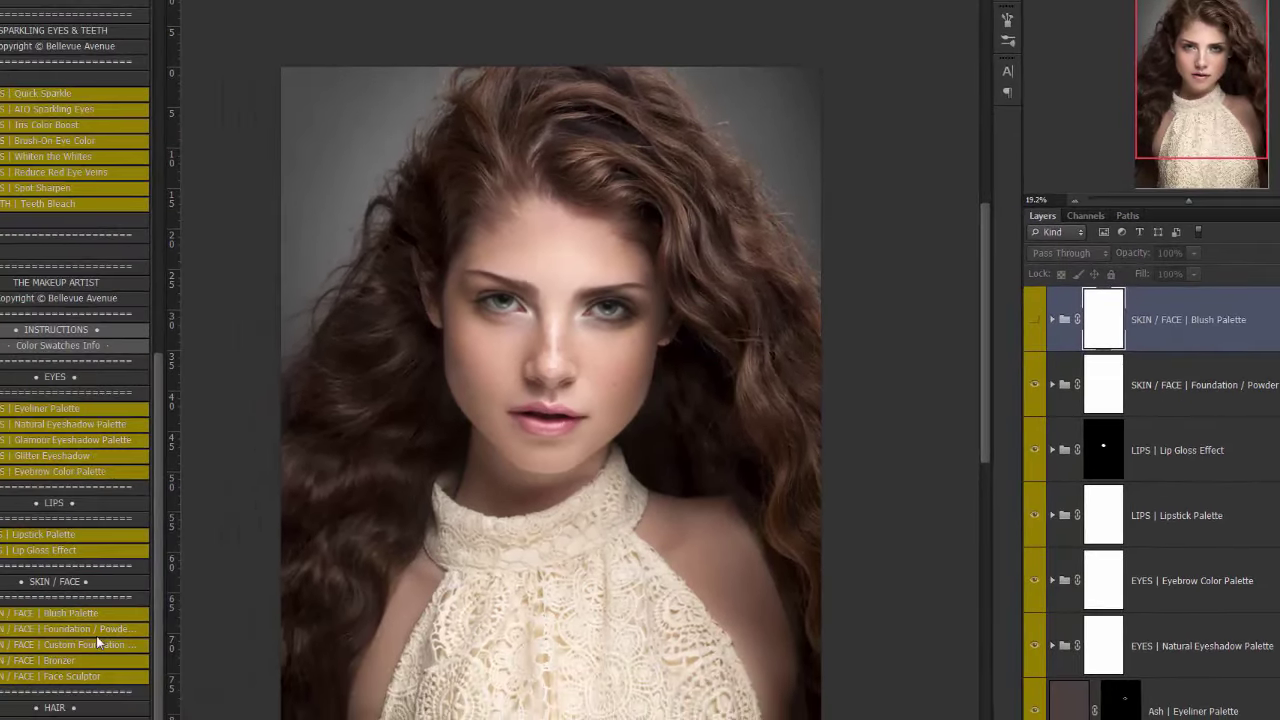
Step: Run the Custom Foundation action, accepting the default layer settings and sampling the light forehead skin above the brows as the color, f9dac5
{"action": "left_click", "coordinate": [97, 644]}
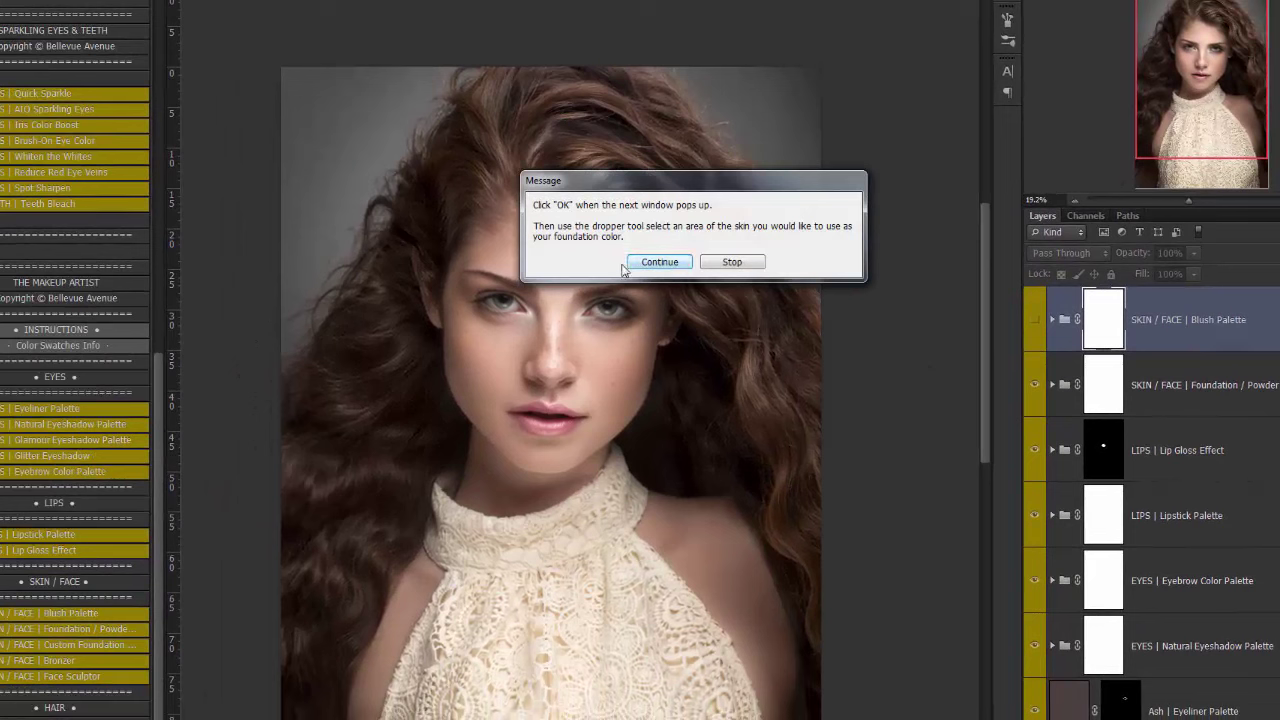
{"action": "left_click", "coordinate": [666, 263]}
{"action": "left_click", "coordinate": [648, 264]}
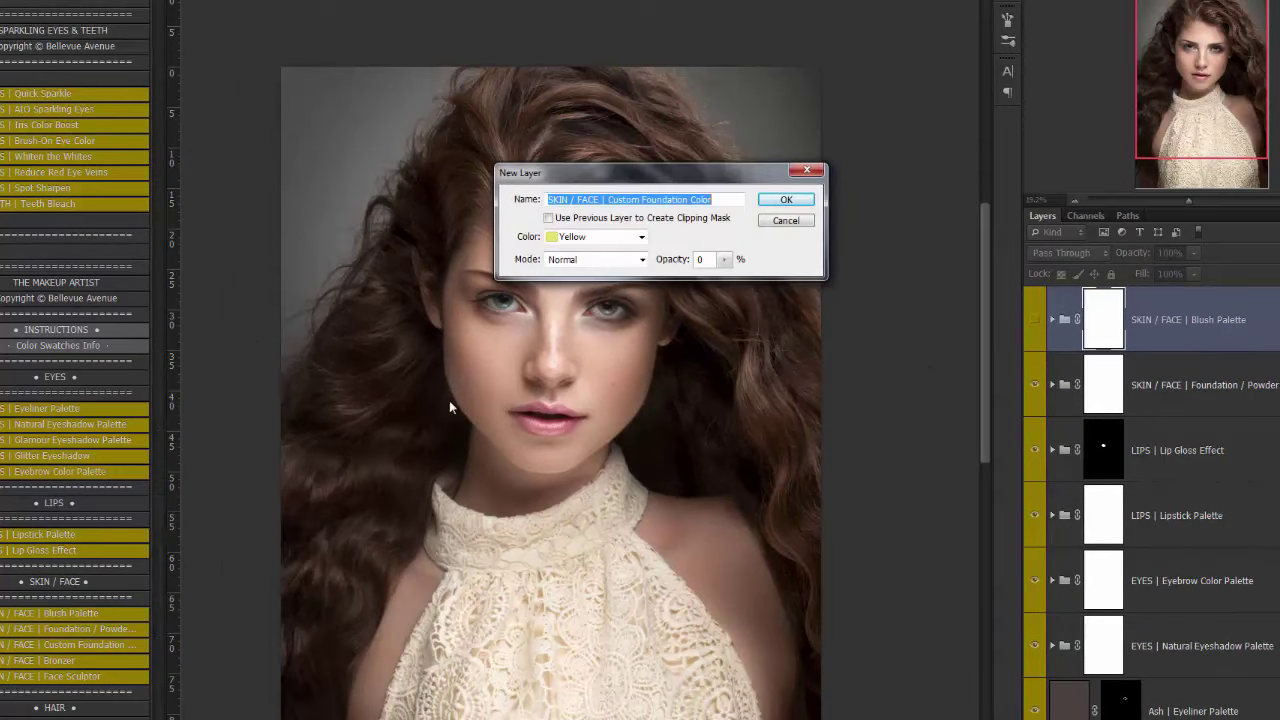
{"action": "left_click", "coordinate": [770, 202]}
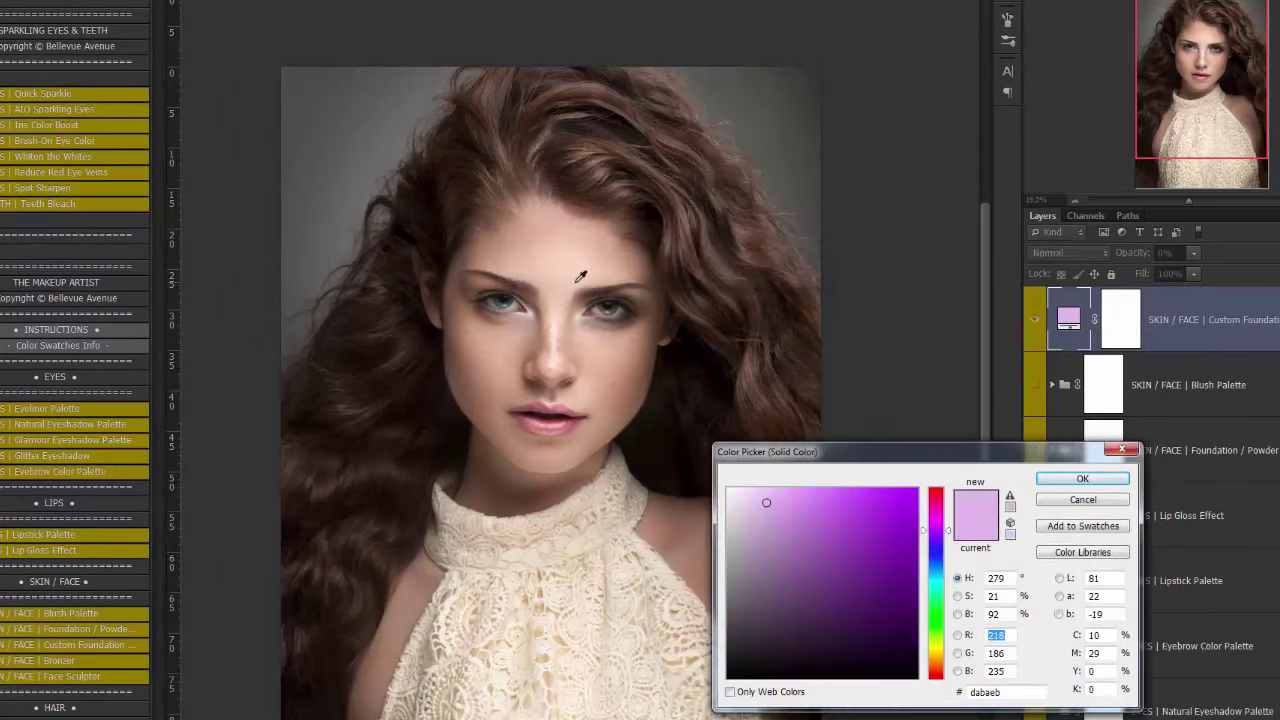
{"action": "left_click", "coordinate": [576, 277]}
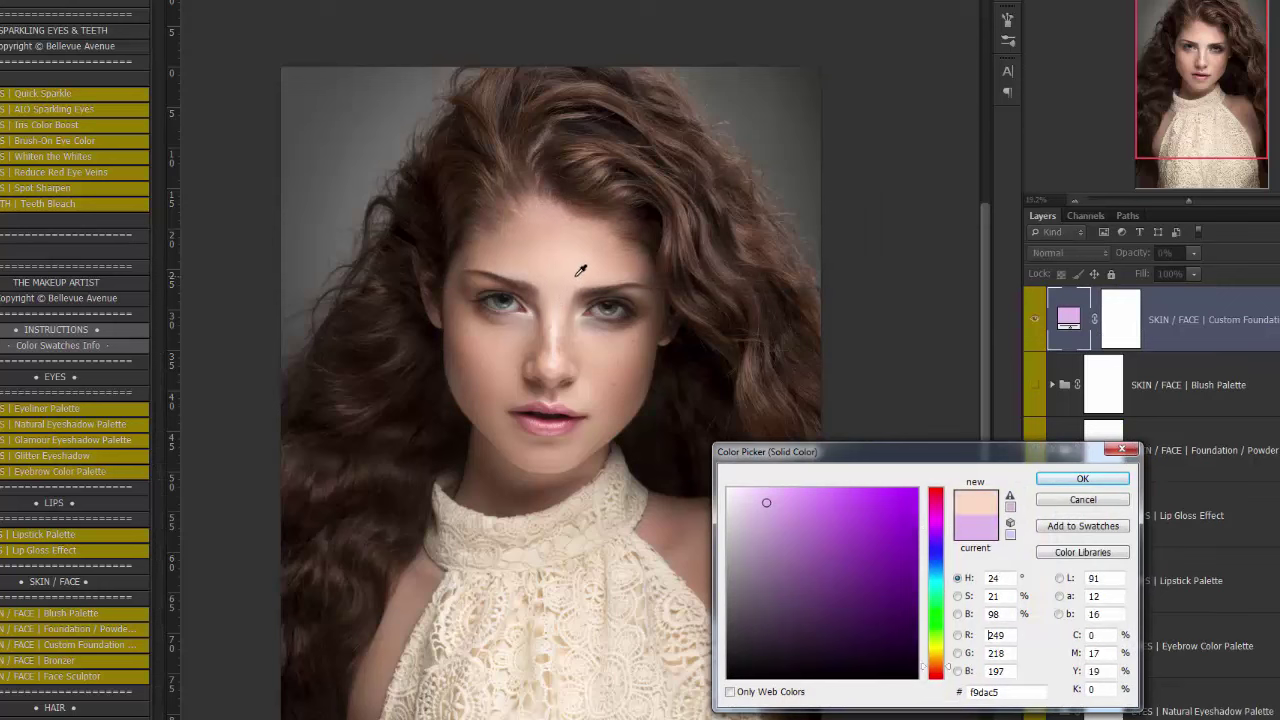
{"action": "left_click", "coordinate": [1070, 478]}
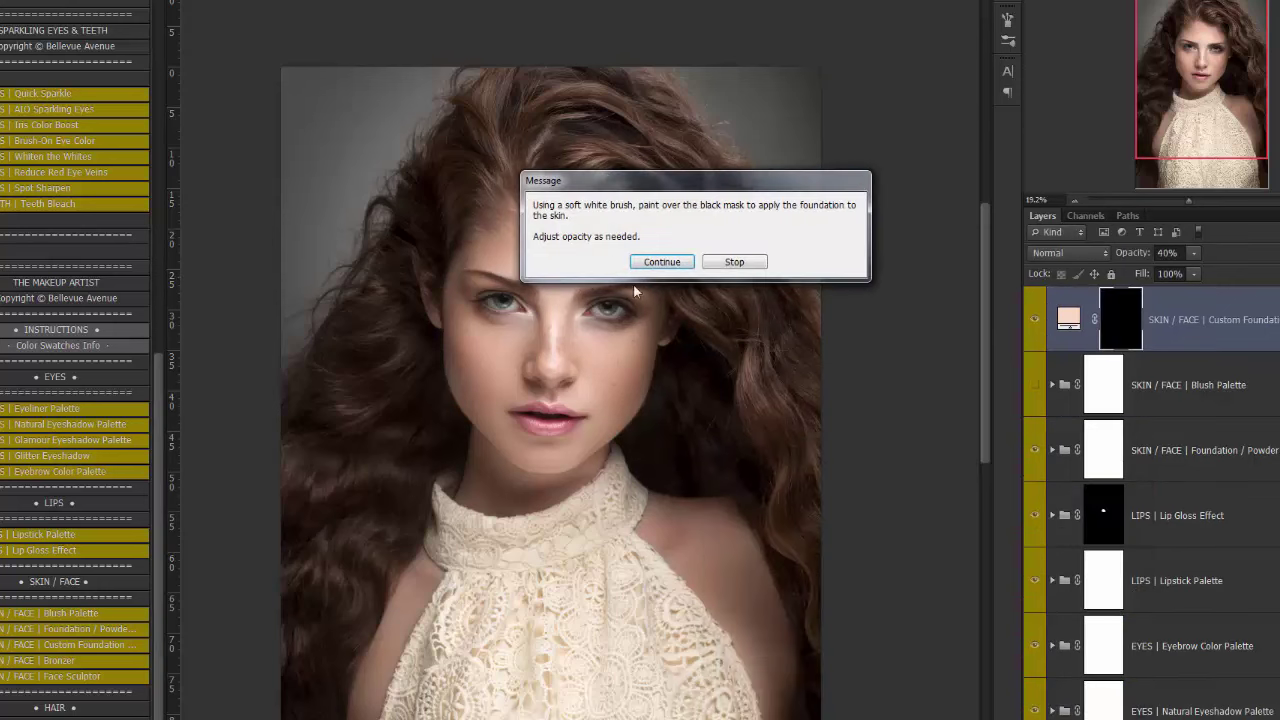
{"action": "left_click", "coordinate": [647, 263]}
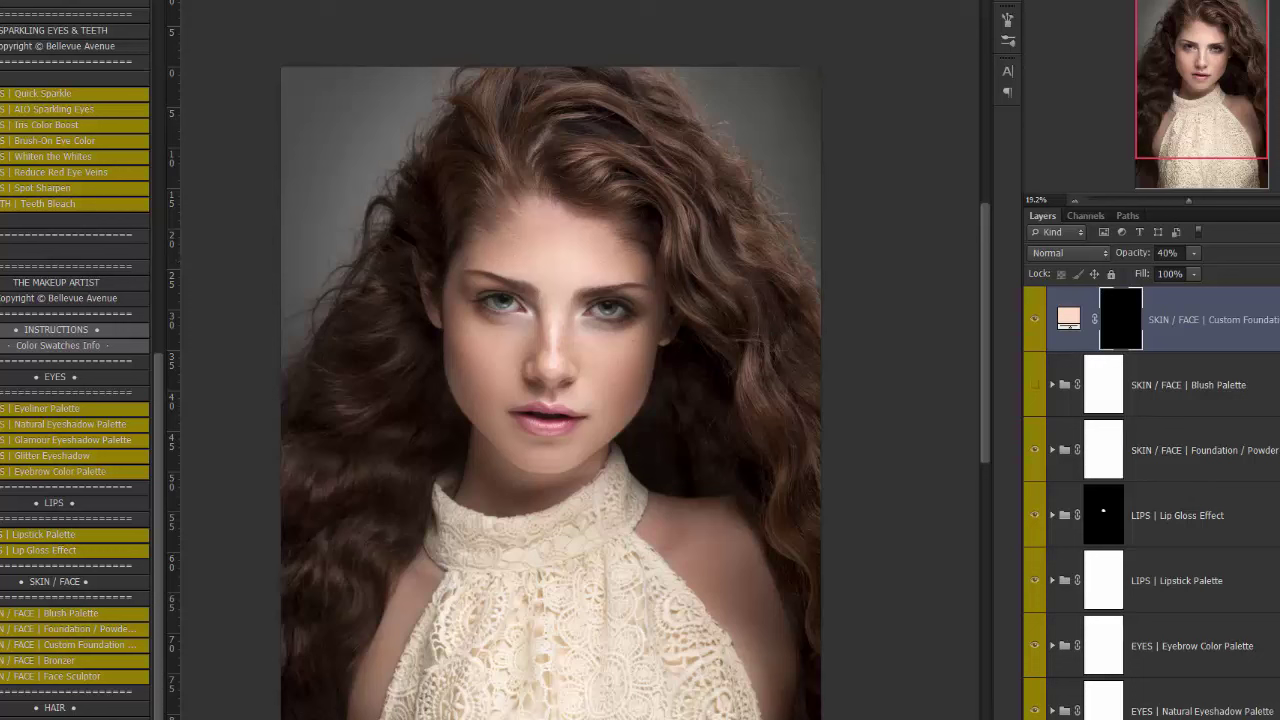
Step: Brush the custom foundation onto the forehead, cheeks and chin through its mask, enlarging the brush for the broader areas
{"action": "mouse_move", "coordinate": [513, 260]}
{"action": "left_mouse_down"}
{"action": "mouse_move", "coordinate": [491, 257]}
{"action": "mouse_move", "coordinate": [520, 241]}
{"action": "left_mouse_up"}
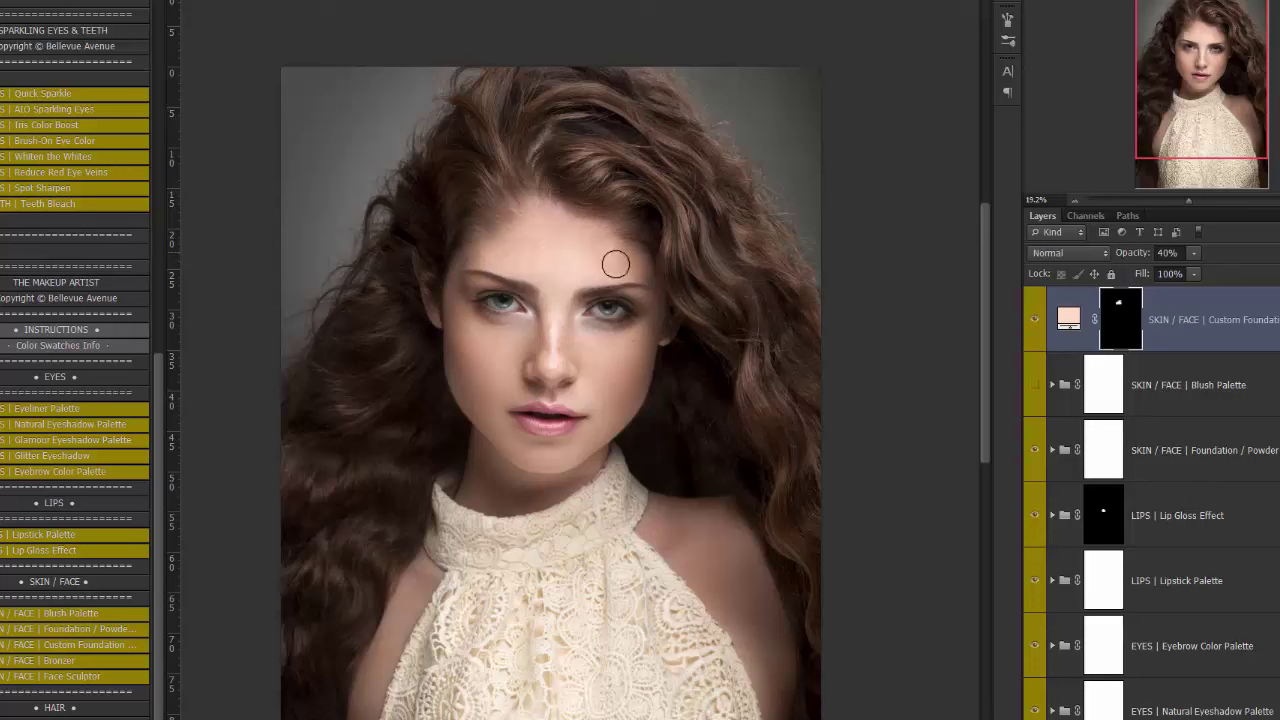
{"action": "left_click_drag", "start_coordinate": [615, 263], "coordinate": [615, 270]}
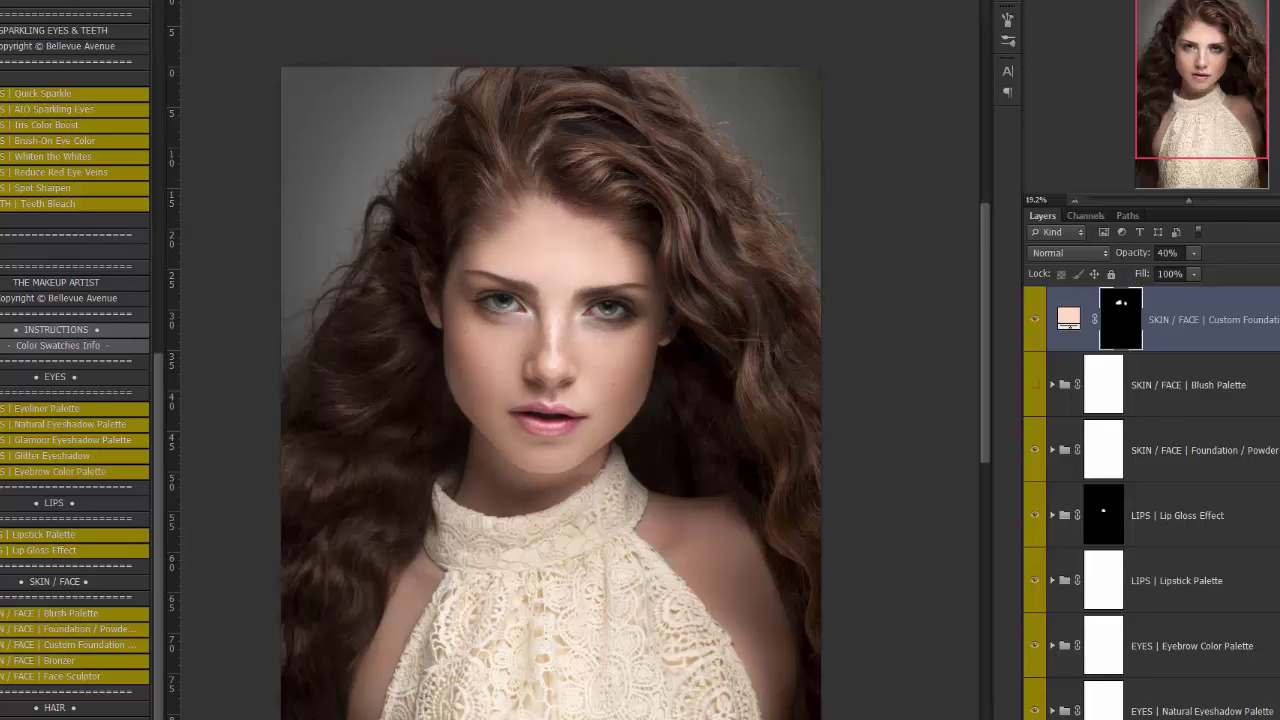
{"action": "mouse_move", "coordinate": [486, 417]}
{"action": "left_mouse_down"}
{"action": "mouse_move", "coordinate": [460, 346]}
{"action": "mouse_move", "coordinate": [464, 262]}
{"action": "left_mouse_up"}
{"action": "mouse_move", "coordinate": [510, 357]}
{"action": "left_mouse_down"}
{"action": "mouse_move", "coordinate": [502, 398]}
{"action": "mouse_move", "coordinate": [516, 358]}
{"action": "mouse_move", "coordinate": [514, 383]}
{"action": "mouse_move", "coordinate": [532, 395]}
{"action": "mouse_move", "coordinate": [536, 341]}
{"action": "mouse_move", "coordinate": [596, 351]}
{"action": "mouse_move", "coordinate": [571, 347]}
{"action": "mouse_move", "coordinate": [587, 364]}
{"action": "mouse_move", "coordinate": [547, 315]}
{"action": "mouse_move", "coordinate": [608, 365]}
{"action": "mouse_move", "coordinate": [594, 390]}
{"action": "mouse_move", "coordinate": [628, 353]}
{"action": "mouse_move", "coordinate": [603, 427]}
{"action": "mouse_move", "coordinate": [646, 356]}
{"action": "mouse_move", "coordinate": [650, 312]}
{"action": "mouse_move", "coordinate": [628, 254]}
{"action": "mouse_move", "coordinate": [581, 460]}
{"action": "mouse_move", "coordinate": [494, 422]}
{"action": "mouse_move", "coordinate": [548, 456]}
{"action": "mouse_move", "coordinate": [494, 486]}
{"action": "left_mouse_up"}
{"action": "key", "text": "bracketright"}
{"action": "key", "text": "bracketright"}
{"action": "key", "text": "bracketright"}
{"action": "left_click_drag", "start_coordinate": [496, 265], "coordinate": [499, 234]}
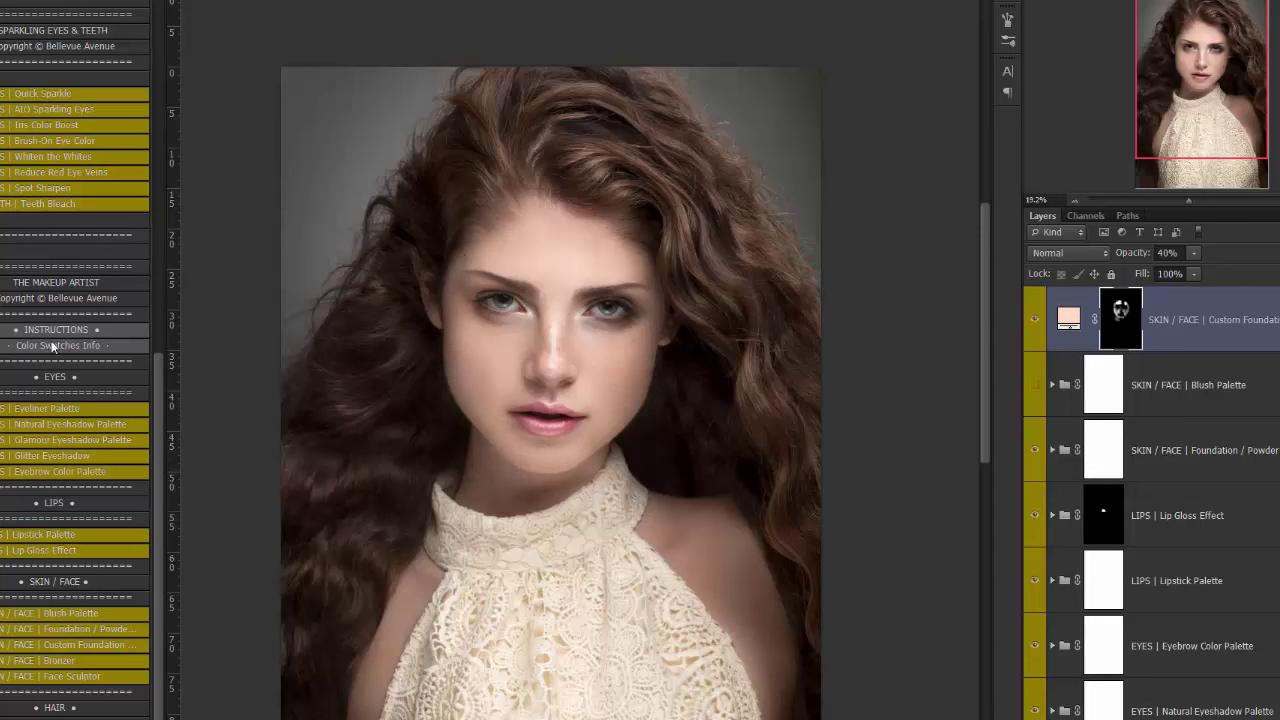
{"action": "left_click_drag", "start_coordinate": [513, 225], "coordinate": [478, 243]}
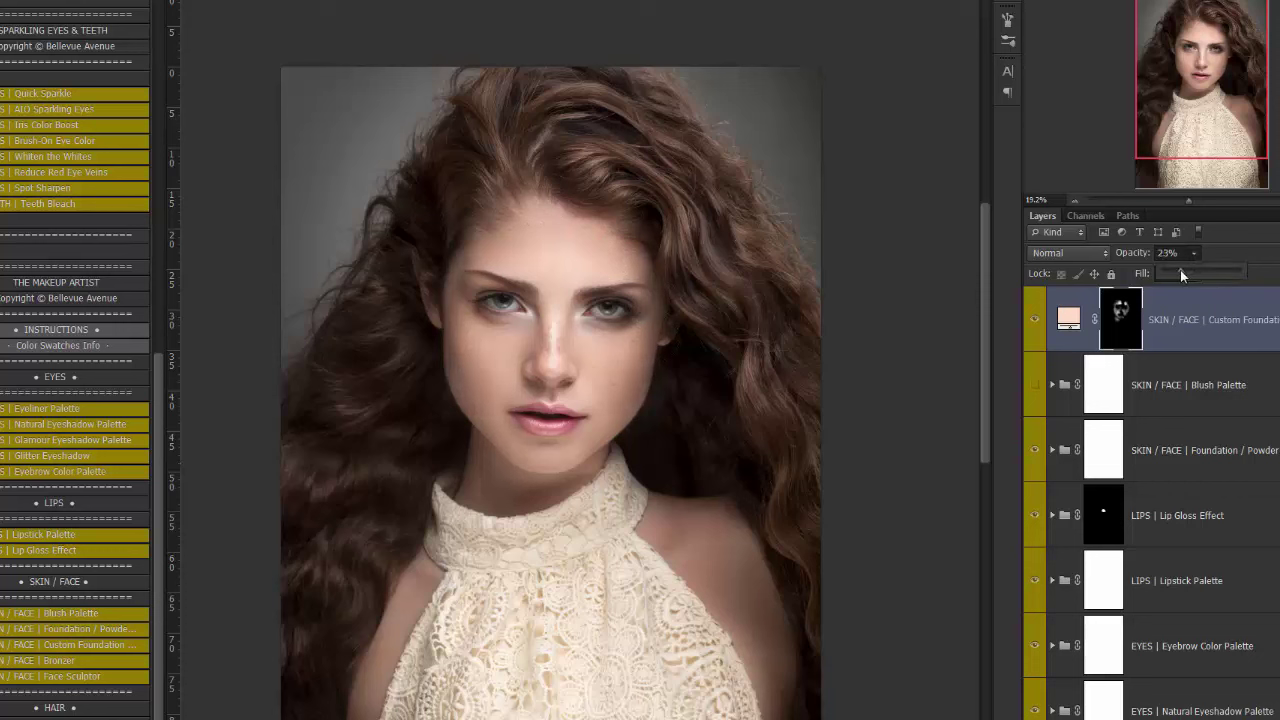
Step: Set the Custom Foundation layer's opacity to 21% and toggle its visibility to compare the skin
{"action": "left_click_drag", "start_coordinate": [1177, 272], "coordinate": [1180, 272]}
{"action": "left_click", "coordinate": [1035, 328]}
{"action": "left_click", "coordinate": [1035, 330]}
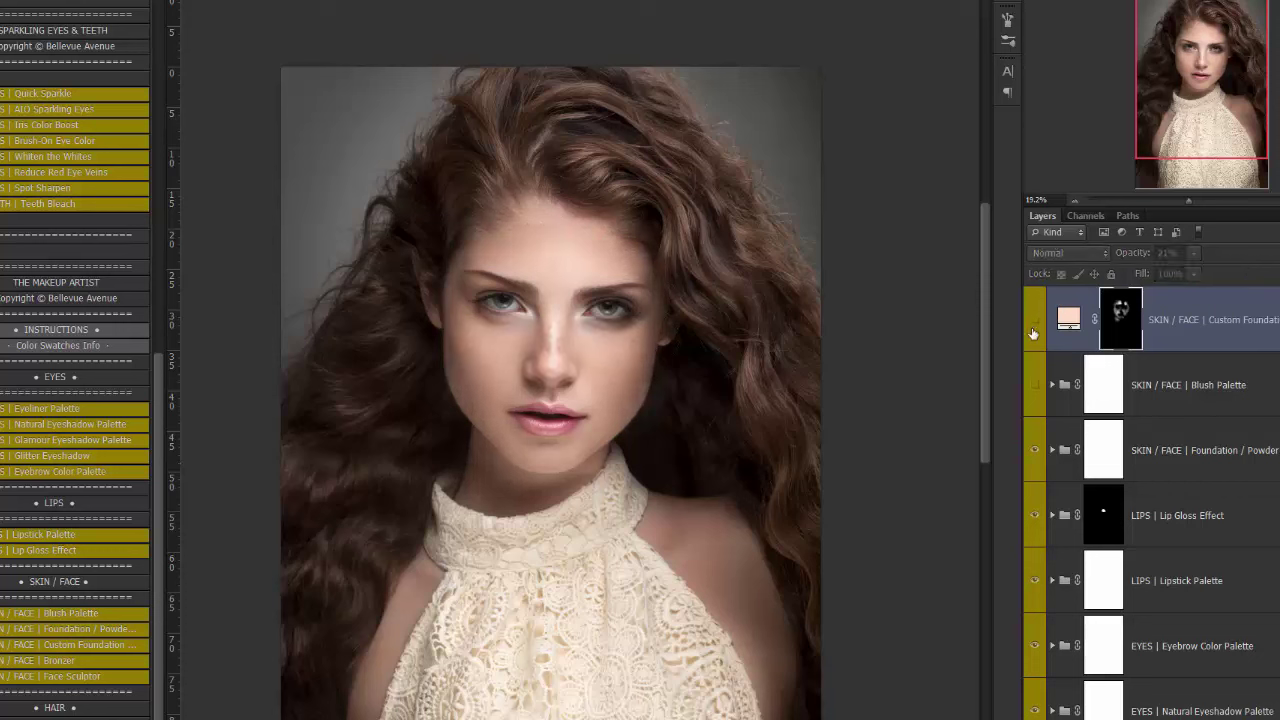
{"action": "left_click", "coordinate": [1035, 333]}
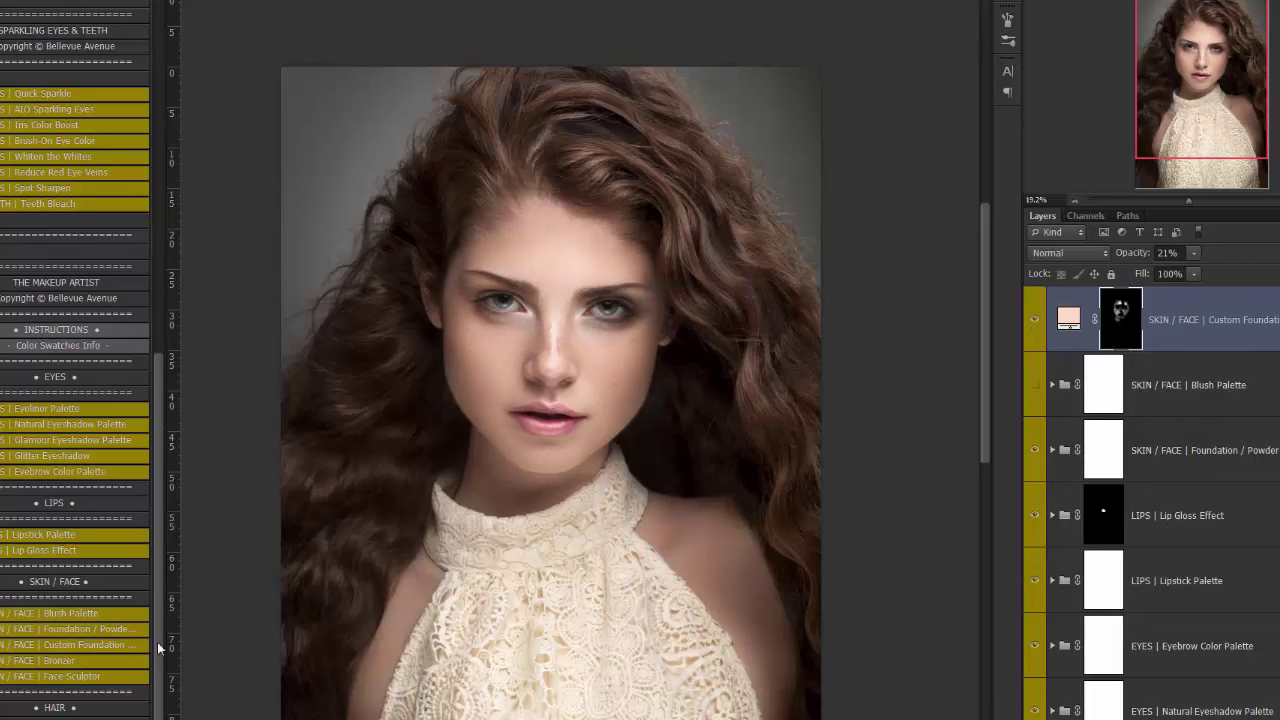
Step: Run the Face Sculptor action to add its dodge and burn layers
{"action": "left_click", "coordinate": [76, 683]}
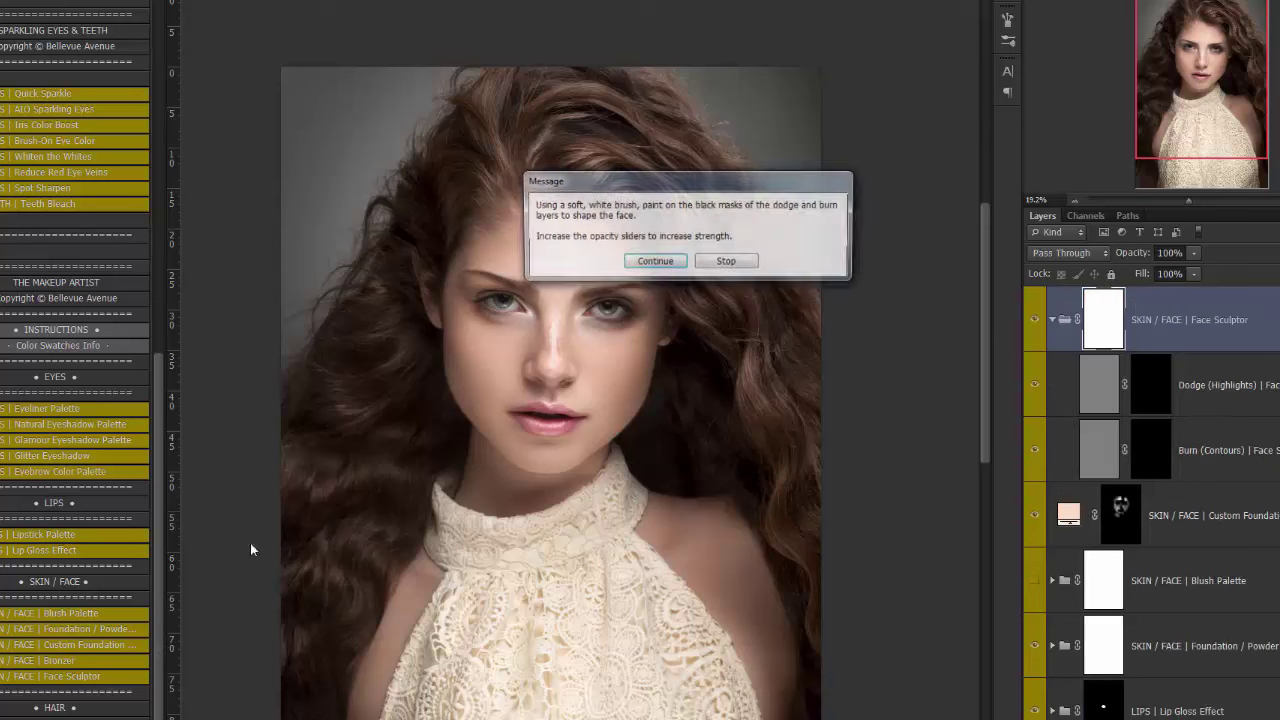
{"action": "left_click", "coordinate": [664, 266]}
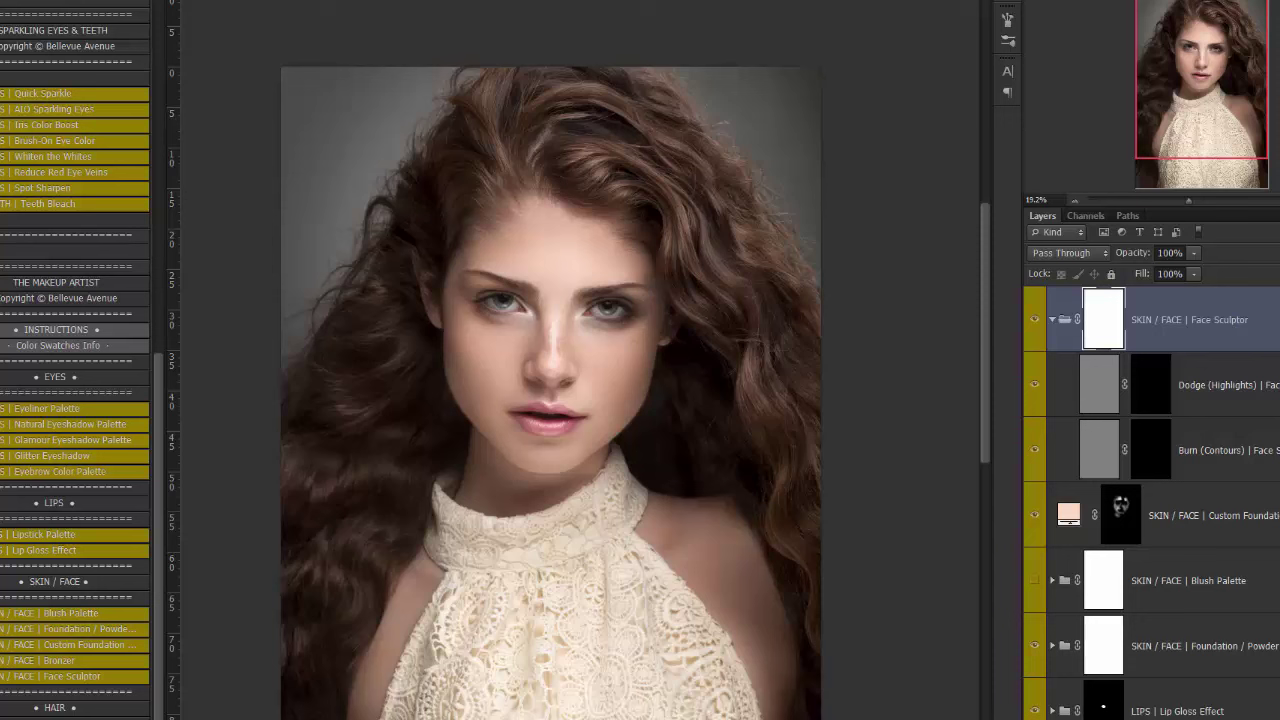
Step: Run the Hair Shine action, brush the shine over the hair around the face through its mask, and hide the group
{"action": "left_click", "coordinate": [70, 719]}
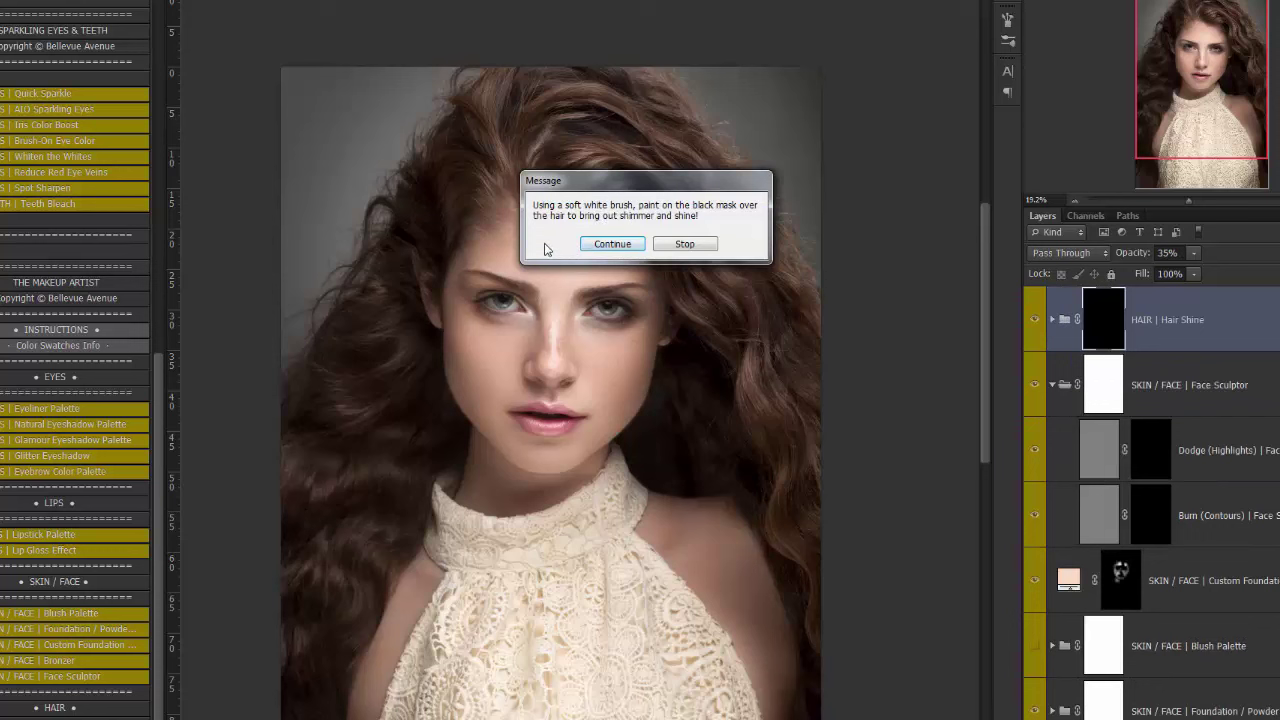
{"action": "left_click", "coordinate": [600, 246]}
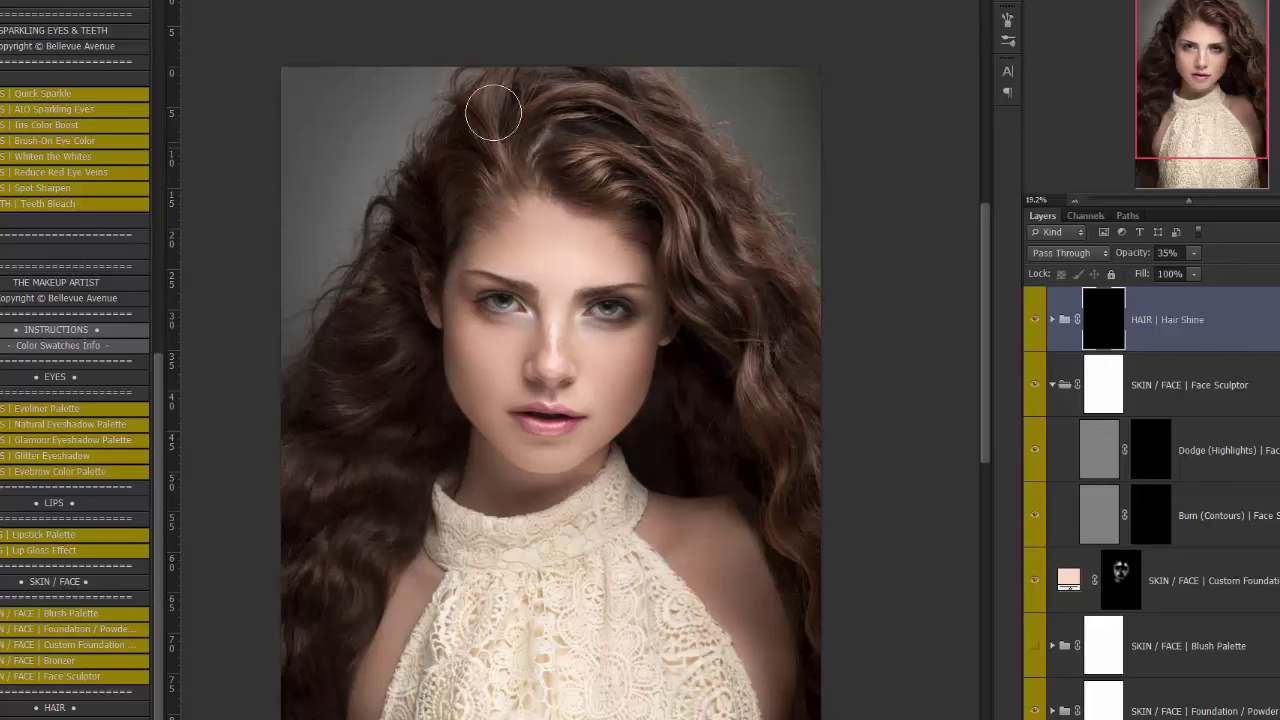
{"action": "left_click_drag", "start_coordinate": [351, 417], "coordinate": [352, 480]}
{"action": "left_click", "coordinate": [1035, 321]}
Step: Run the hair Highlights/Lowlights action and brush highlights with a small brush along strands on the crown and both sides
{"action": "left_click", "coordinate": [84, 717]}
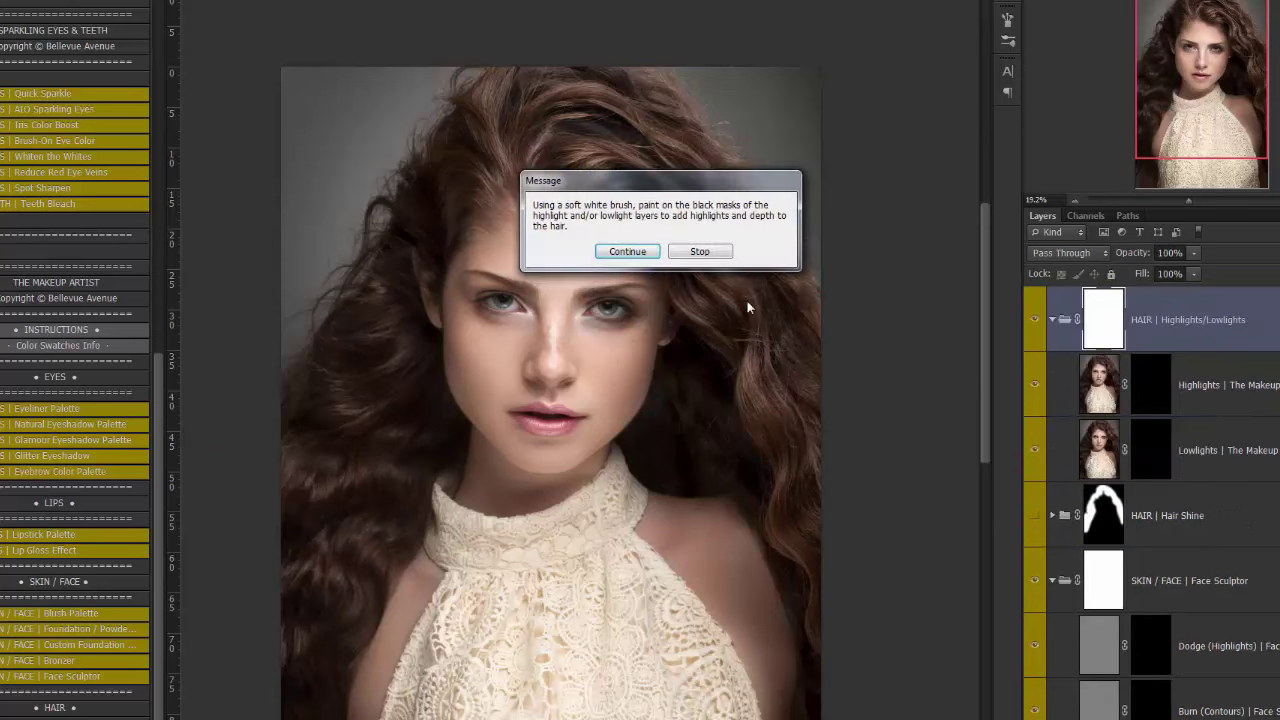
{"action": "left_click", "coordinate": [630, 254]}
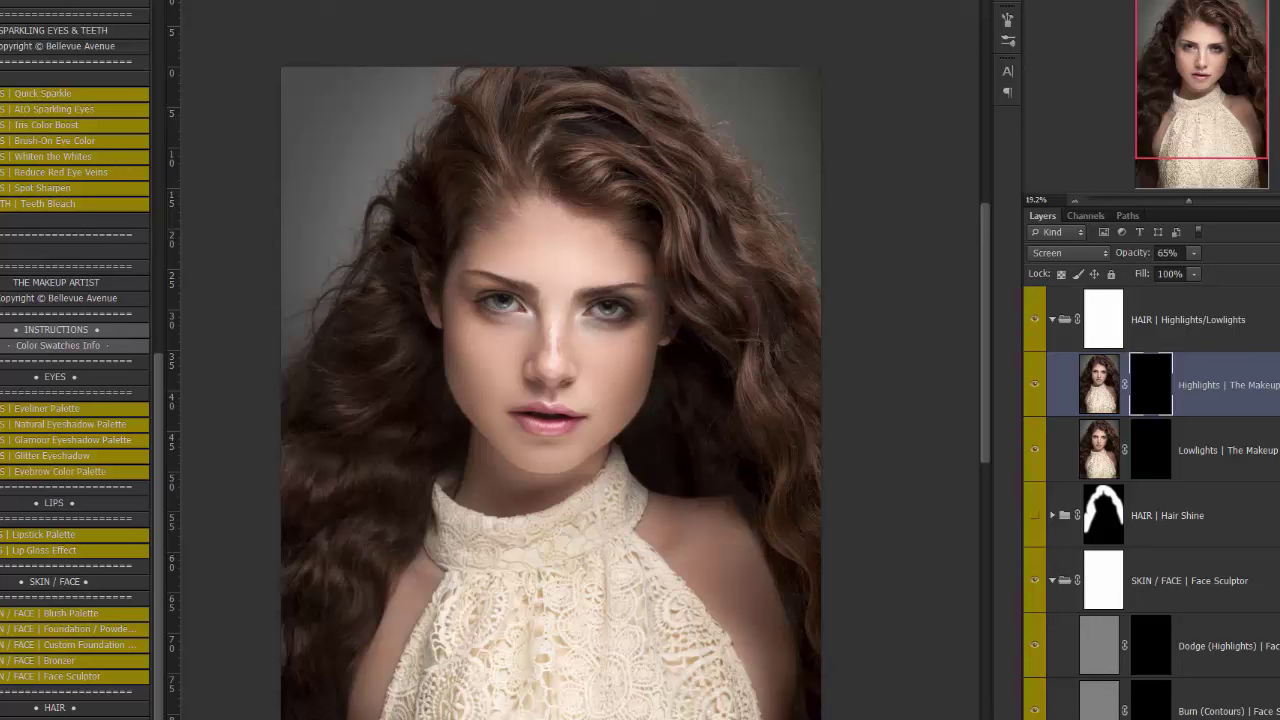
{"action": "mouse_move", "coordinate": [604, 153]}
{"action": "left_mouse_down"}
{"action": "mouse_move", "coordinate": [562, 161]}
{"action": "mouse_move", "coordinate": [691, 196]}
{"action": "mouse_move", "coordinate": [706, 274]}
{"action": "left_mouse_up"}
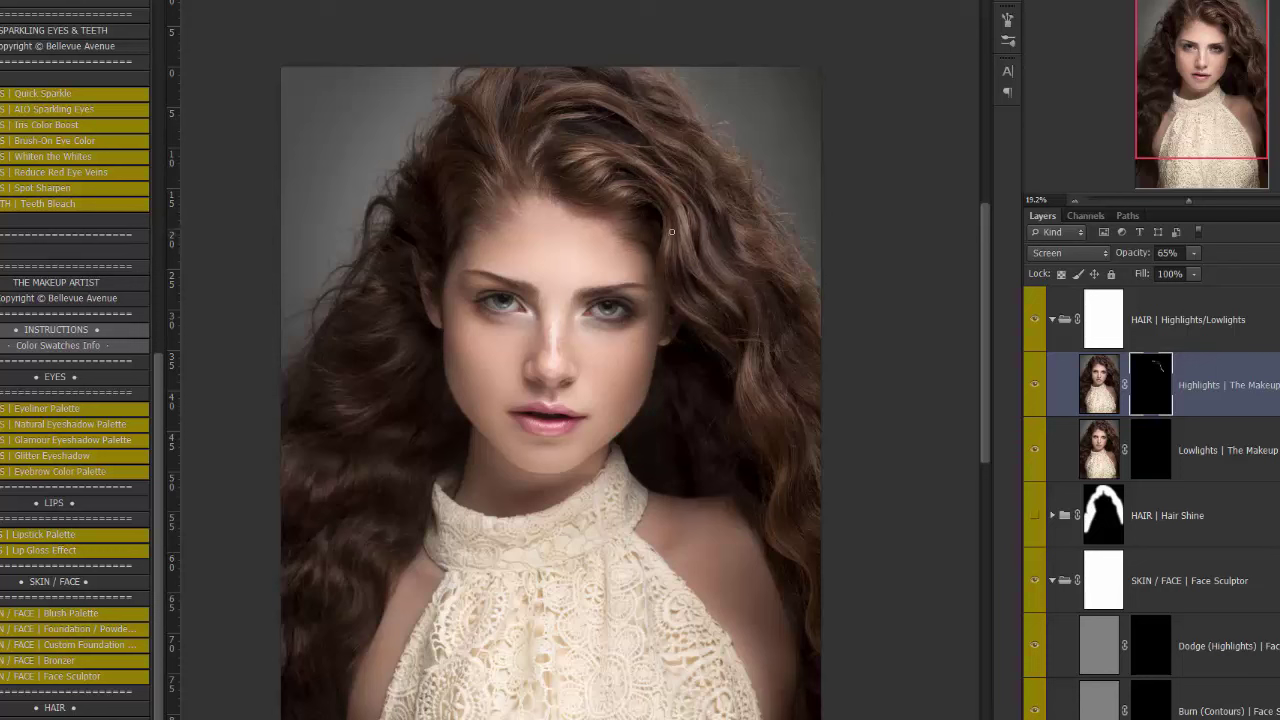
{"action": "left_click_drag", "start_coordinate": [771, 419], "coordinate": [780, 439]}
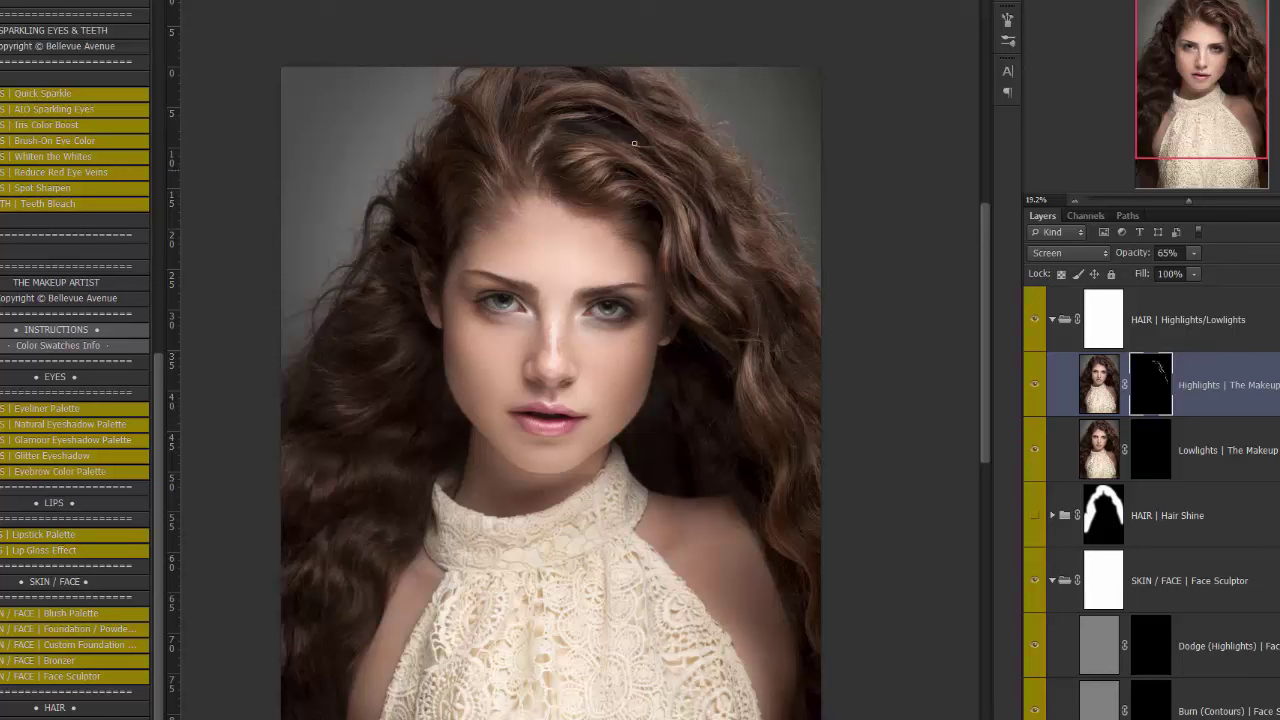
{"action": "left_click_drag", "start_coordinate": [624, 95], "coordinate": [568, 85]}
{"action": "left_click_drag", "start_coordinate": [748, 251], "coordinate": [723, 214]}
{"action": "left_click_drag", "start_coordinate": [513, 176], "coordinate": [495, 92]}
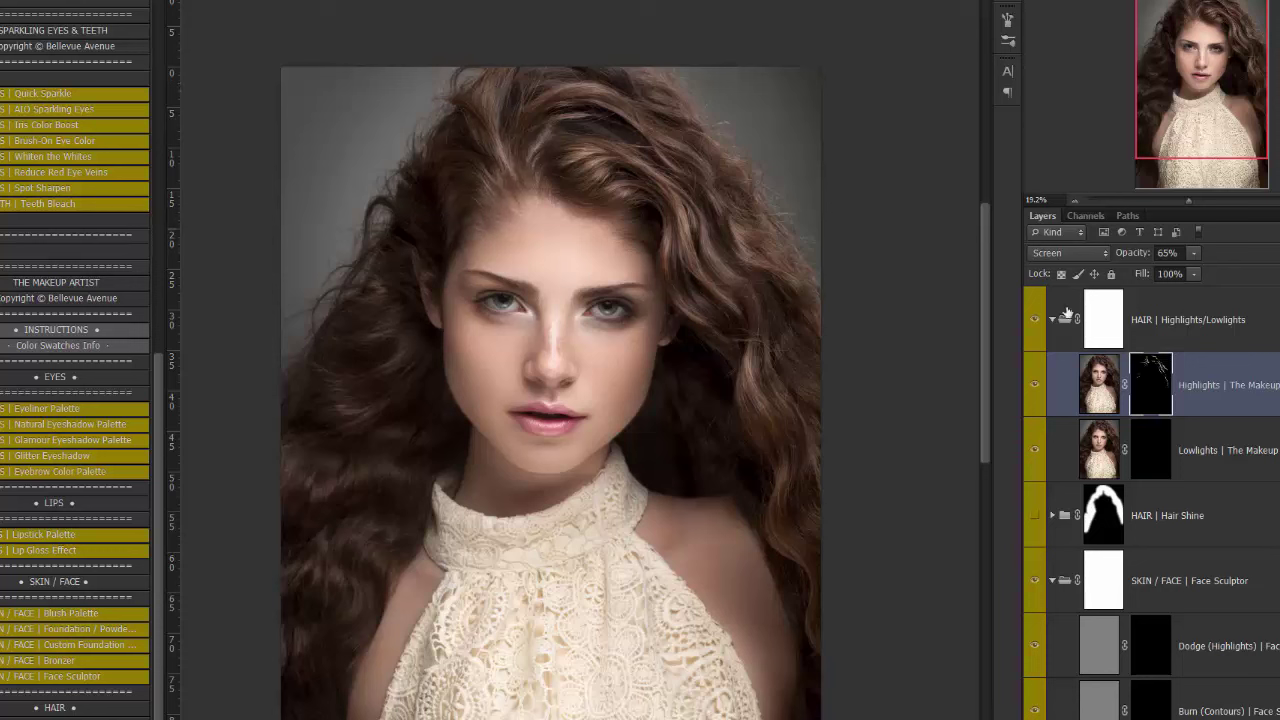
Step: Brush lowlights into the hair through the Lowlights mask, and compare the Highlights/Lowlights group on and off before collapsing it
{"action": "left_click", "coordinate": [1150, 450]}
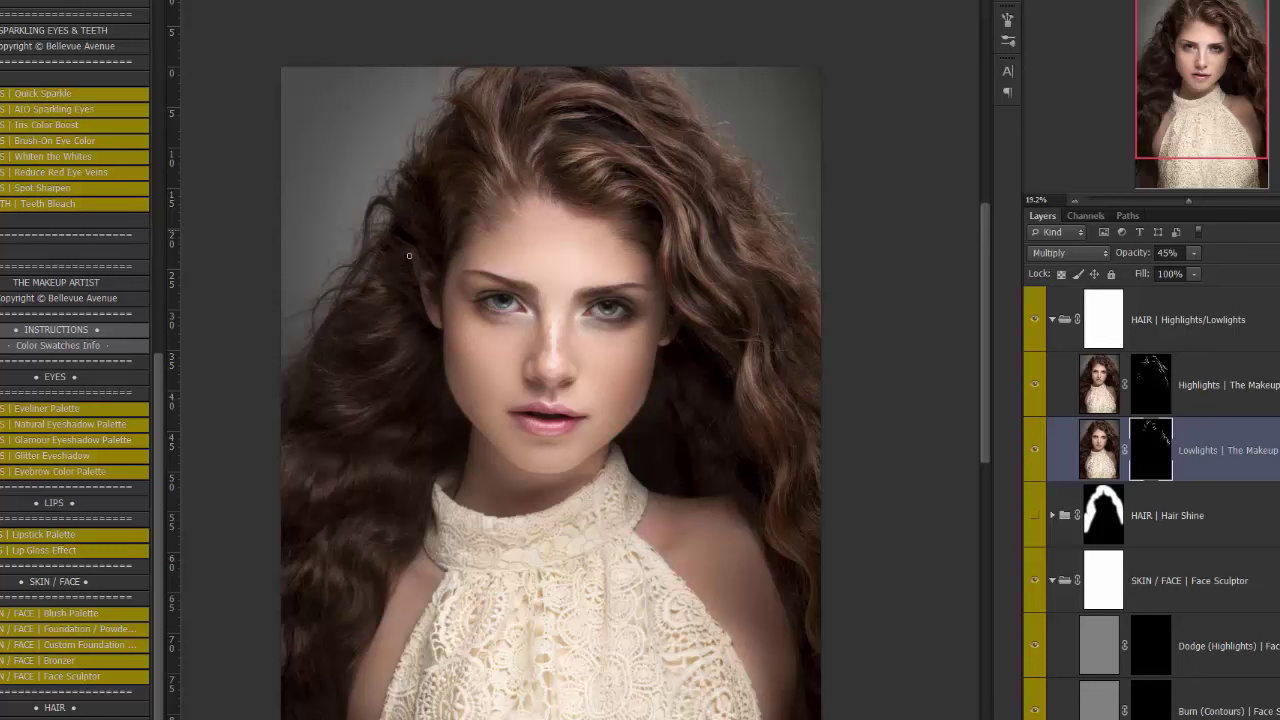
{"action": "left_click", "coordinate": [1035, 320]}
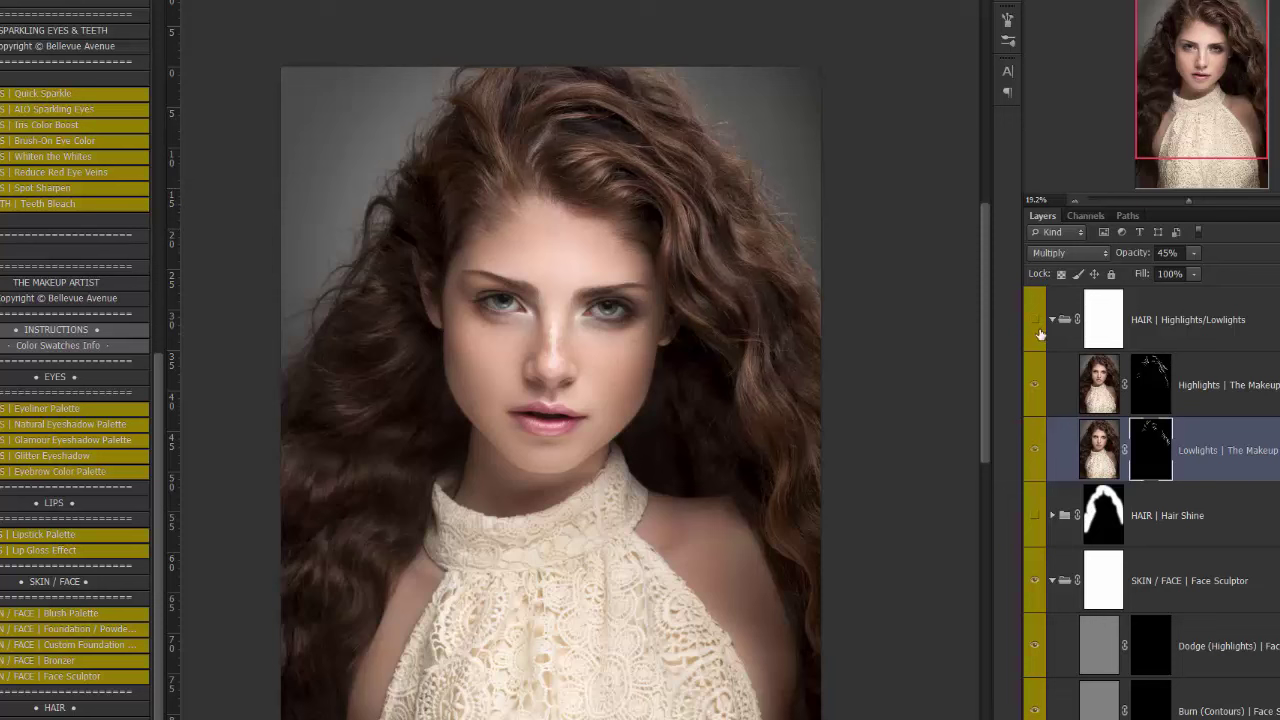
{"action": "left_click", "coordinate": [1035, 320]}
{"action": "left_click", "coordinate": [1052, 320]}
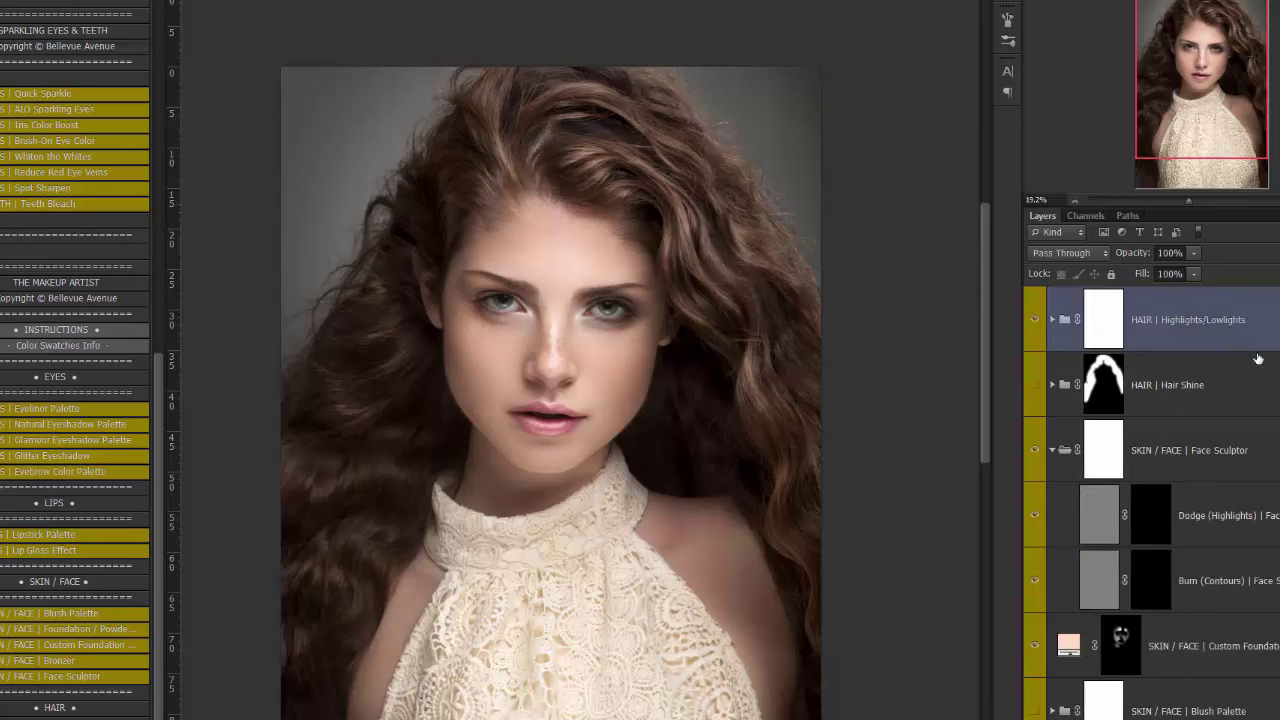
Step: Select the Dodge (Highlights) layer in the Face Sculptor group
{"action": "left_click", "coordinate": [1235, 514]}
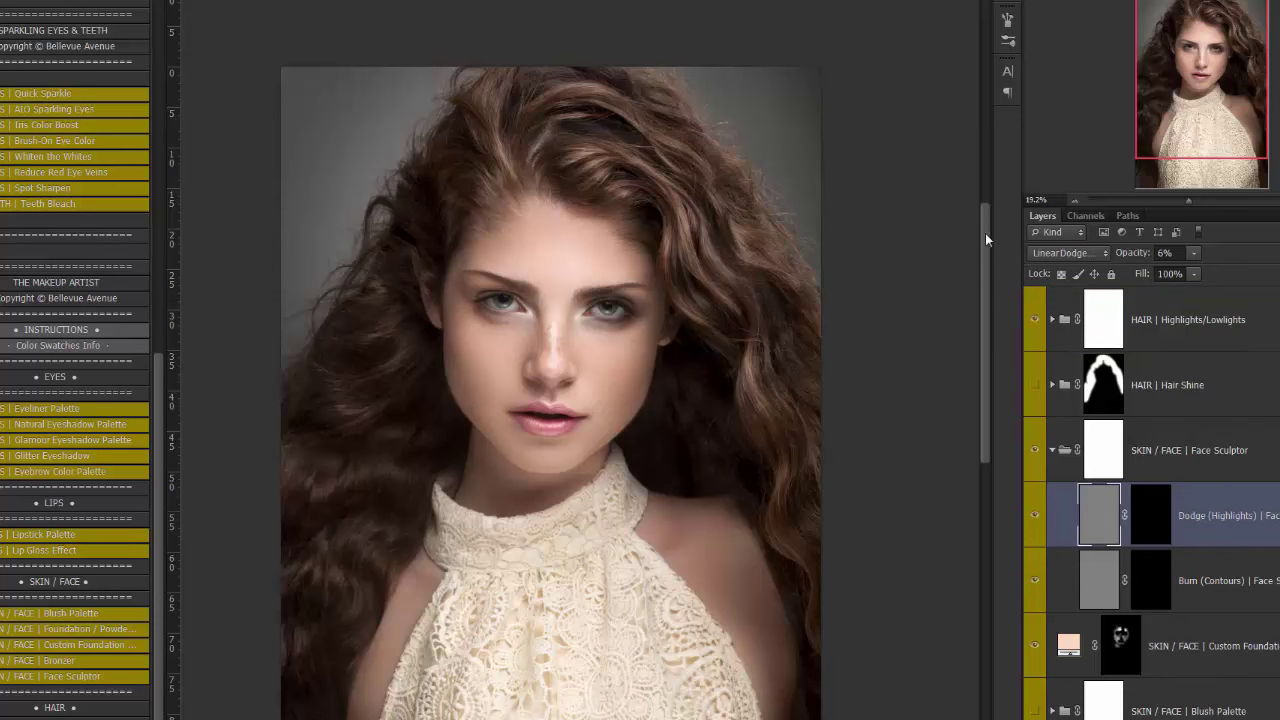
{"action": "left_click_drag", "start_coordinate": [985, 233], "coordinate": [985, 258]}
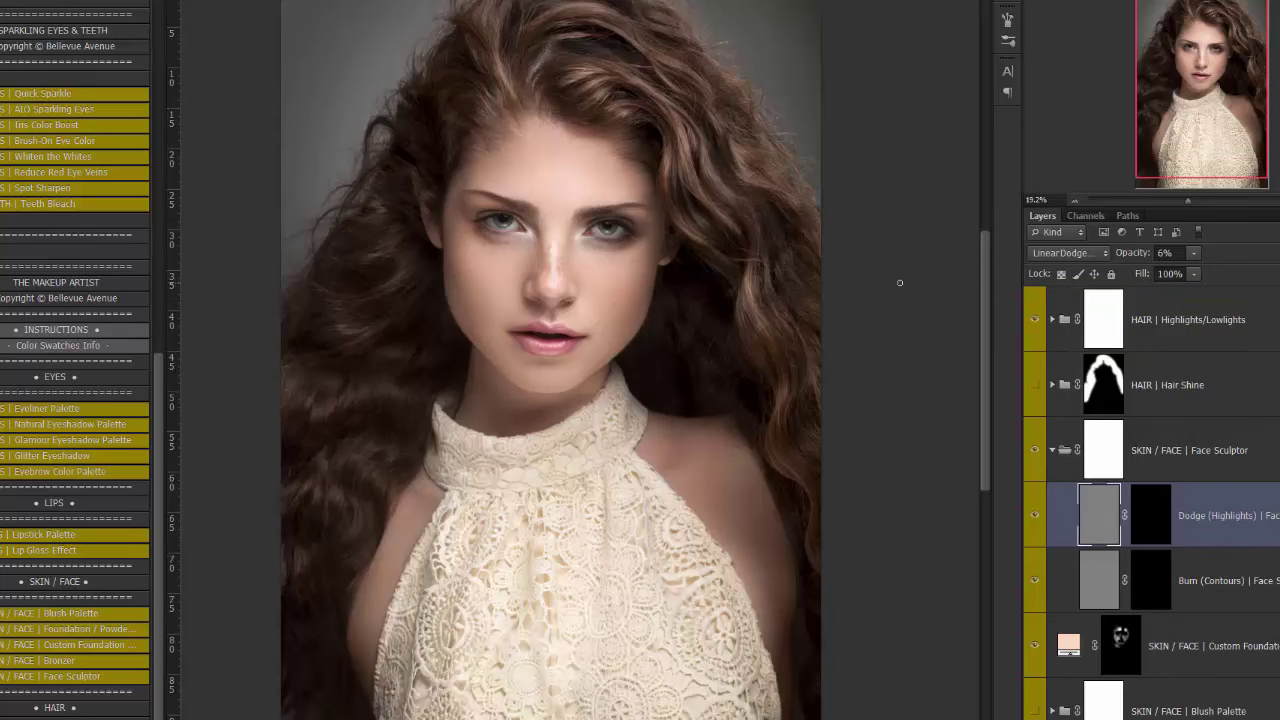